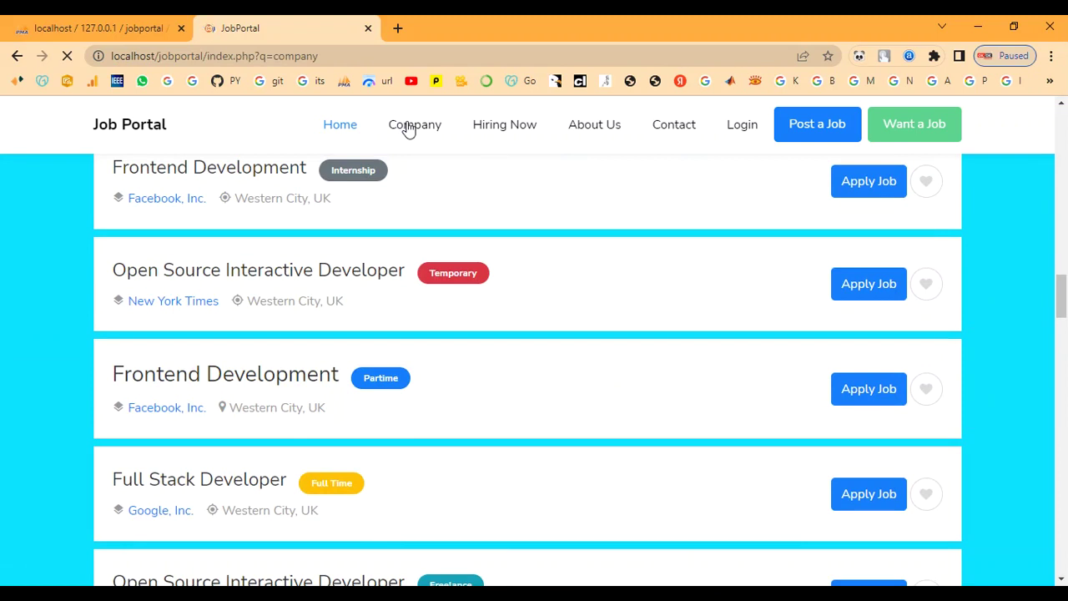
# Step: Browse the home page, then scroll through the Hiring Now job listings
pyautogui.scroll(-5, 366, 330)
pyautogui.scroll(-4, 367, 345)
pyautogui.scroll(10, 367, 344)
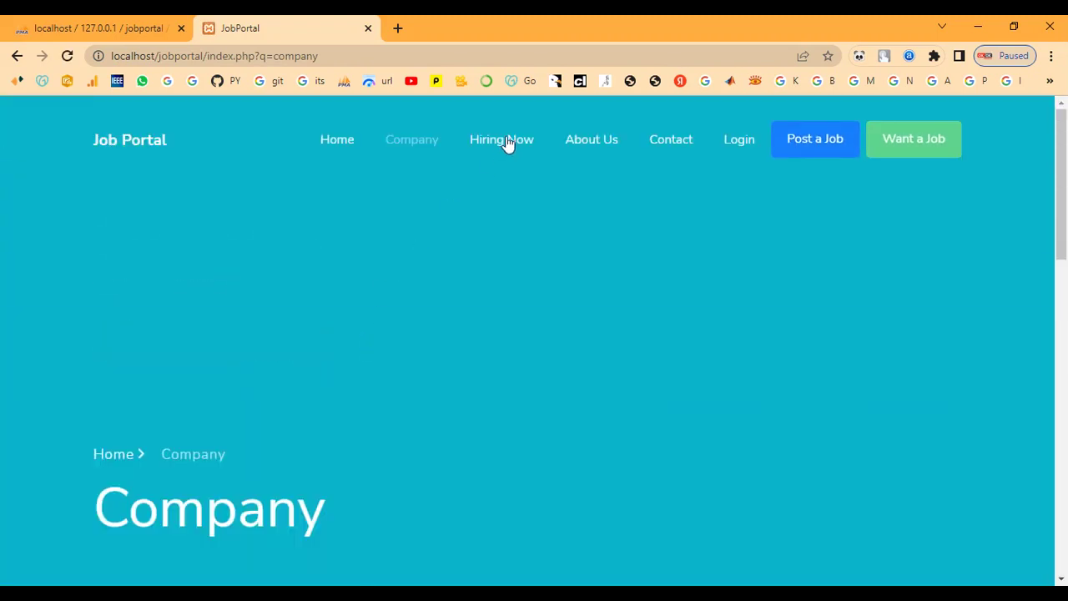
pyautogui.click(503, 143)
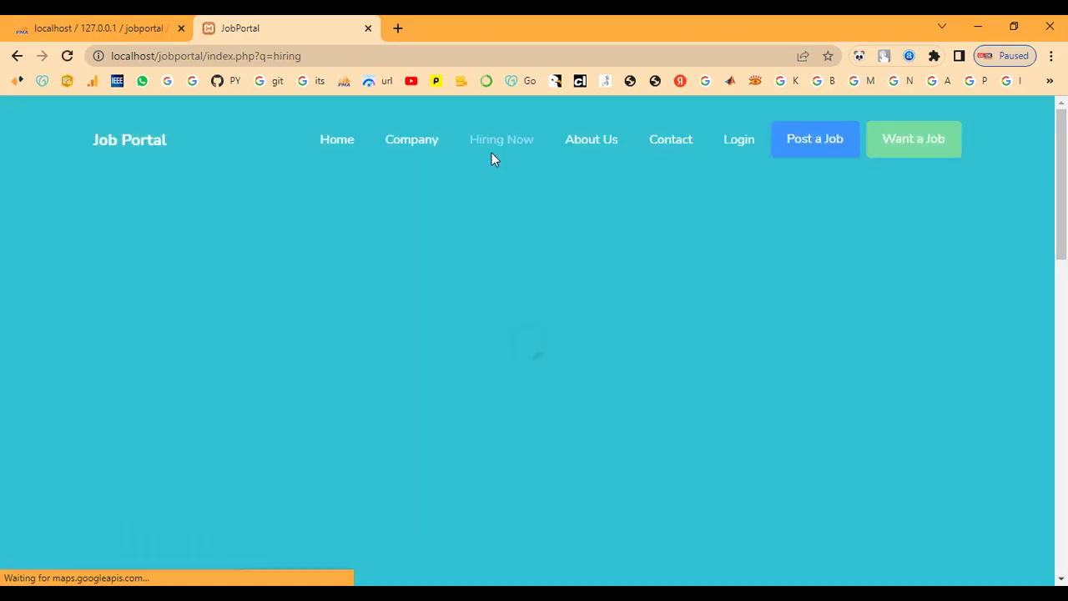
pyautogui.scroll(-8, 468, 279)
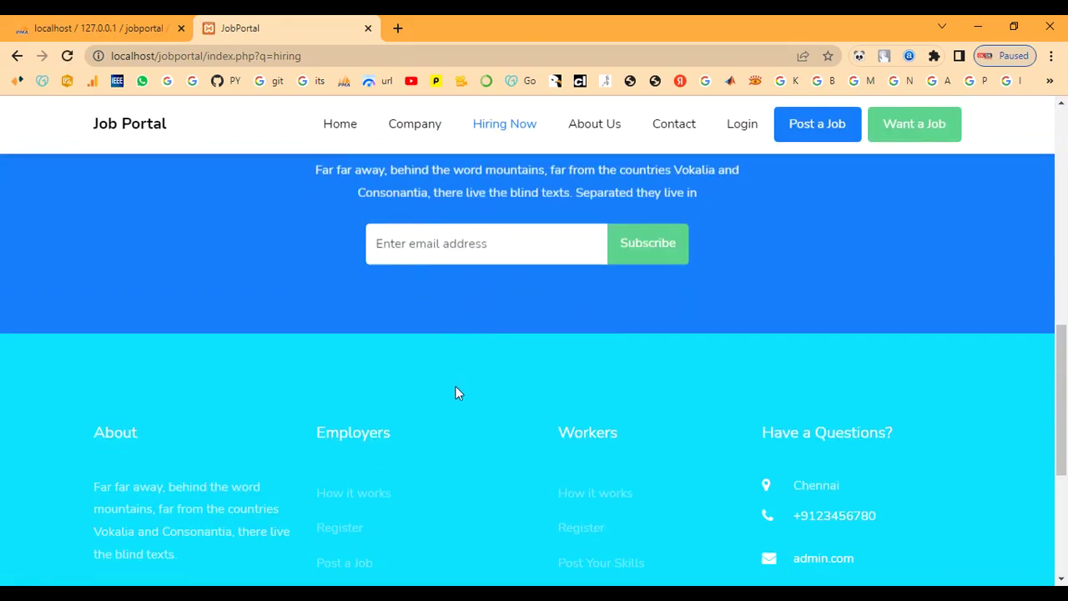
pyautogui.scroll(-3, 457, 393)
pyautogui.scroll(10, 455, 401)
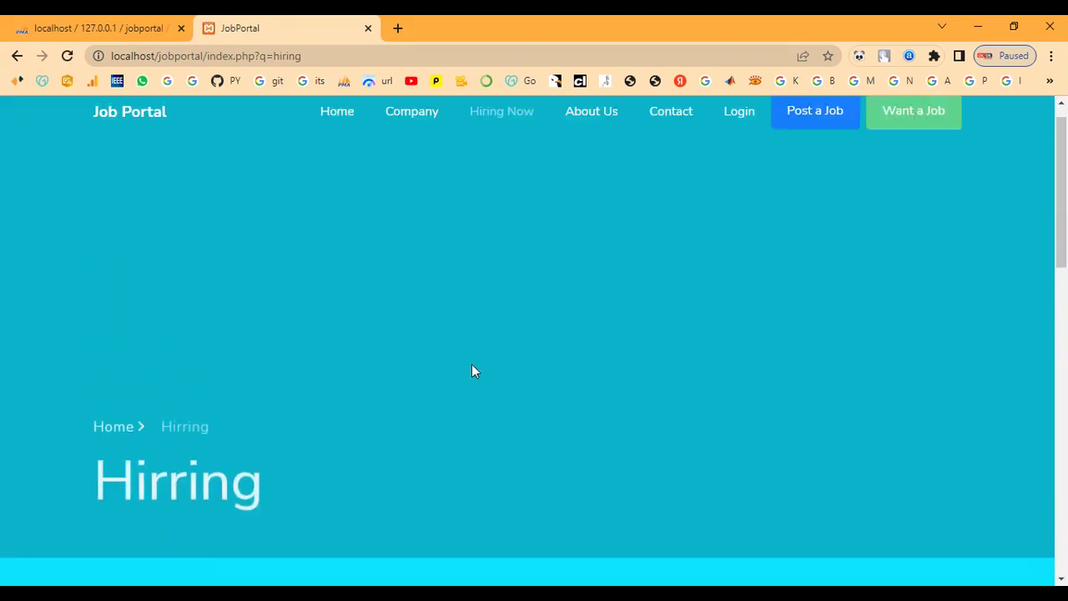
# Step: Read the About Us page's agency text, testimonials and site statistics
pyautogui.click(609, 142)
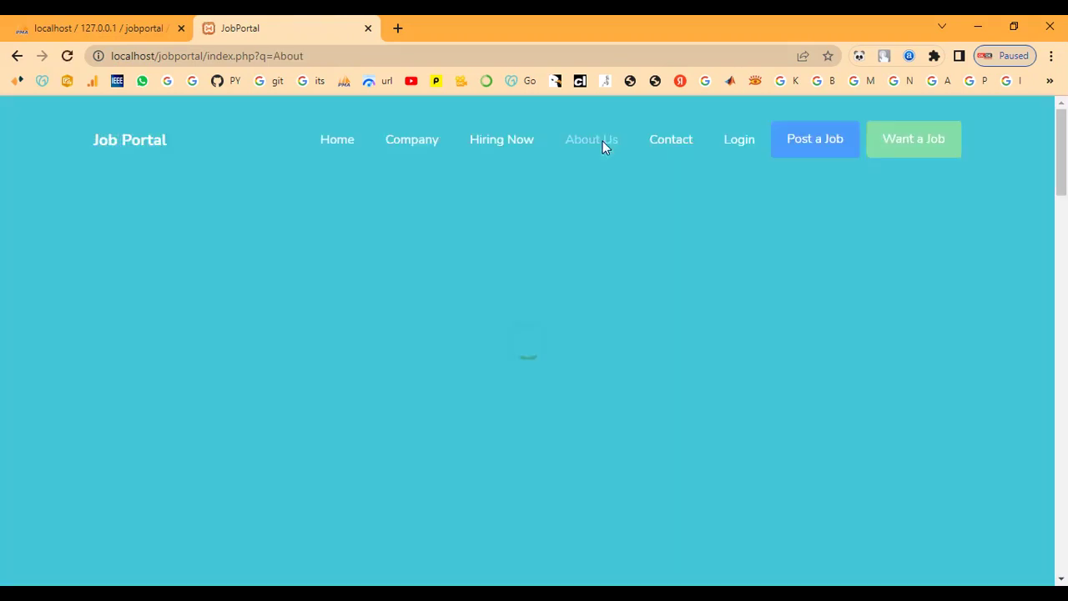
pyautogui.scroll(-5, 534, 342)
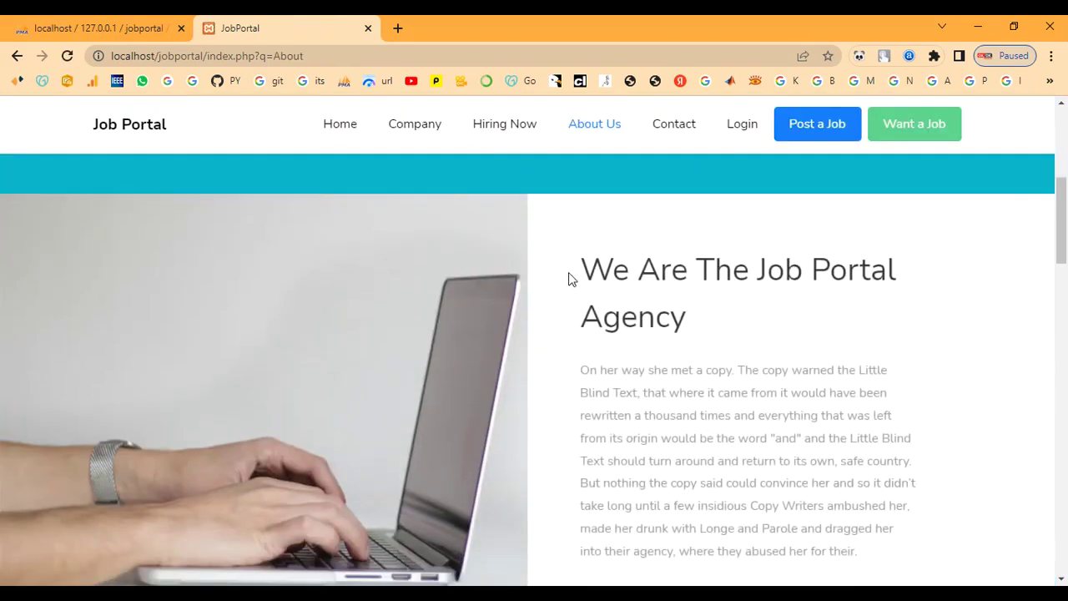
pyautogui.moveTo(575, 270); pyautogui.dragTo(699, 332)
pyautogui.scroll(-6, 705, 332)
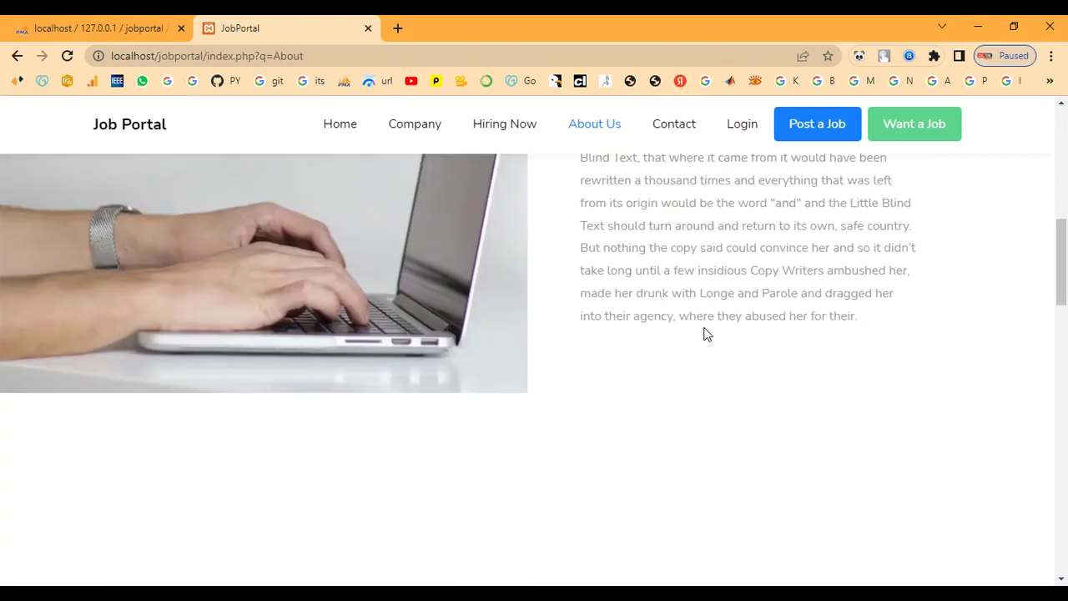
pyautogui.moveTo(428, 227); pyautogui.dragTo(710, 253)
pyautogui.scroll(-8, 710, 253)
pyautogui.scroll(4, 565, 351)
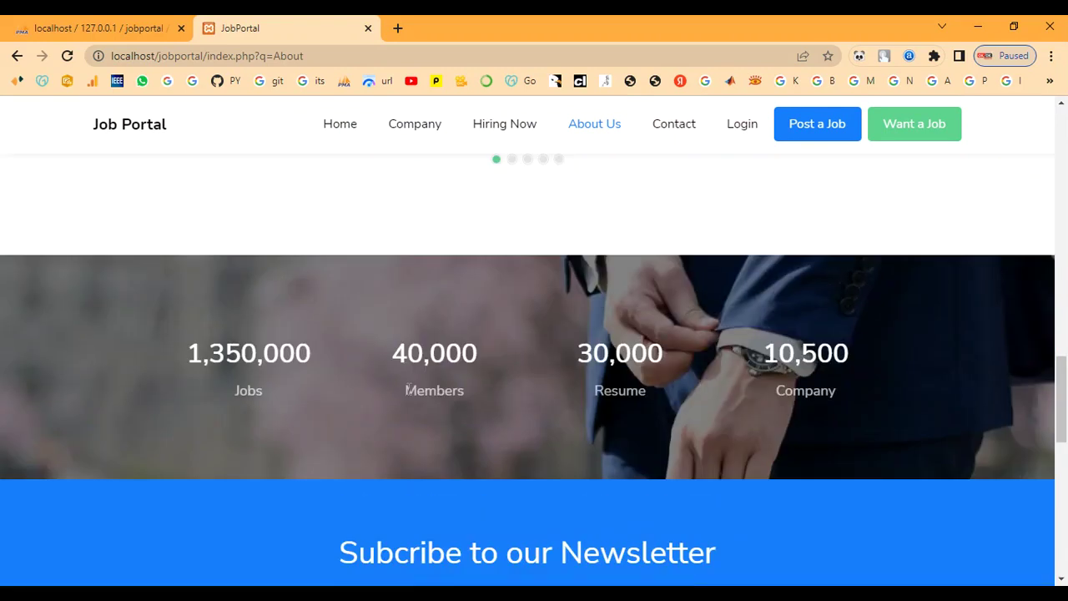
pyautogui.scroll(5, 596, 454)
pyautogui.scroll(10, 595, 452)
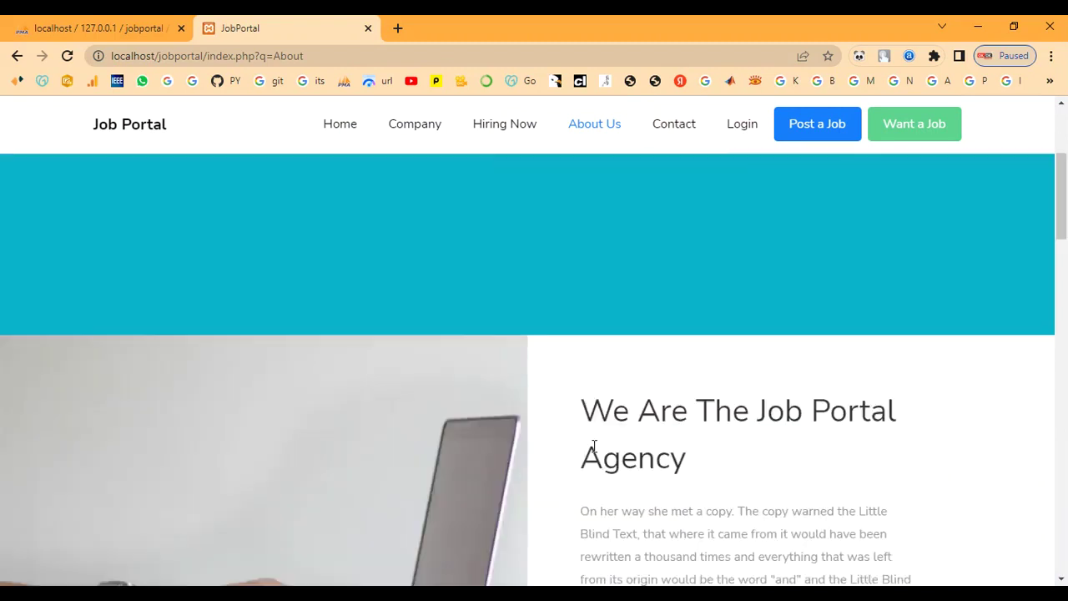
pyautogui.click(666, 150)
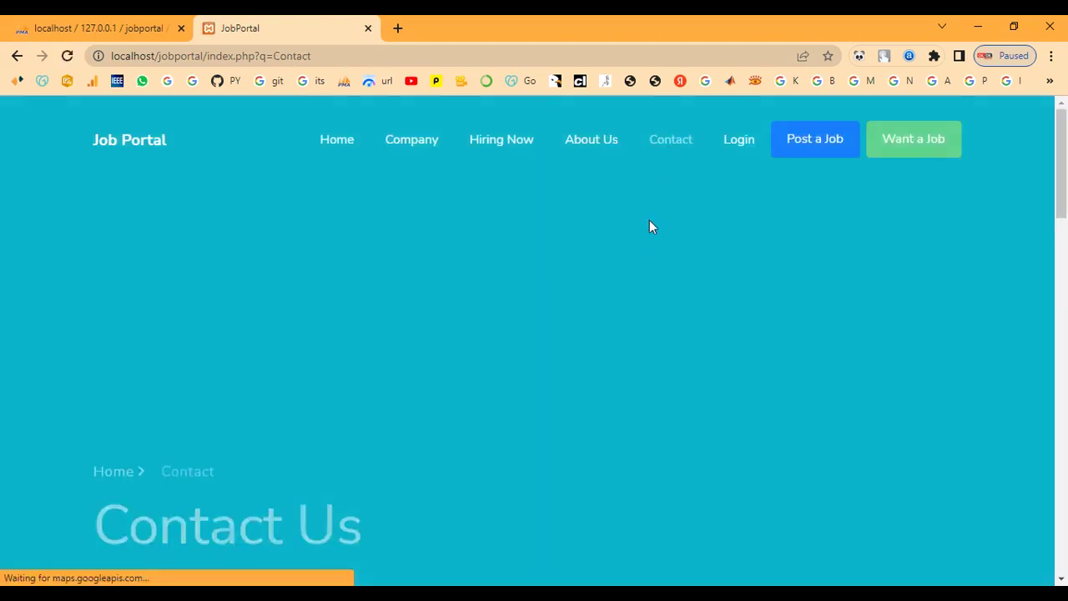
# Step: Review the Contact Us address, phone, email and website lines
pyautogui.scroll(-8, 649, 226)
pyautogui.scroll(-2, 562, 417)
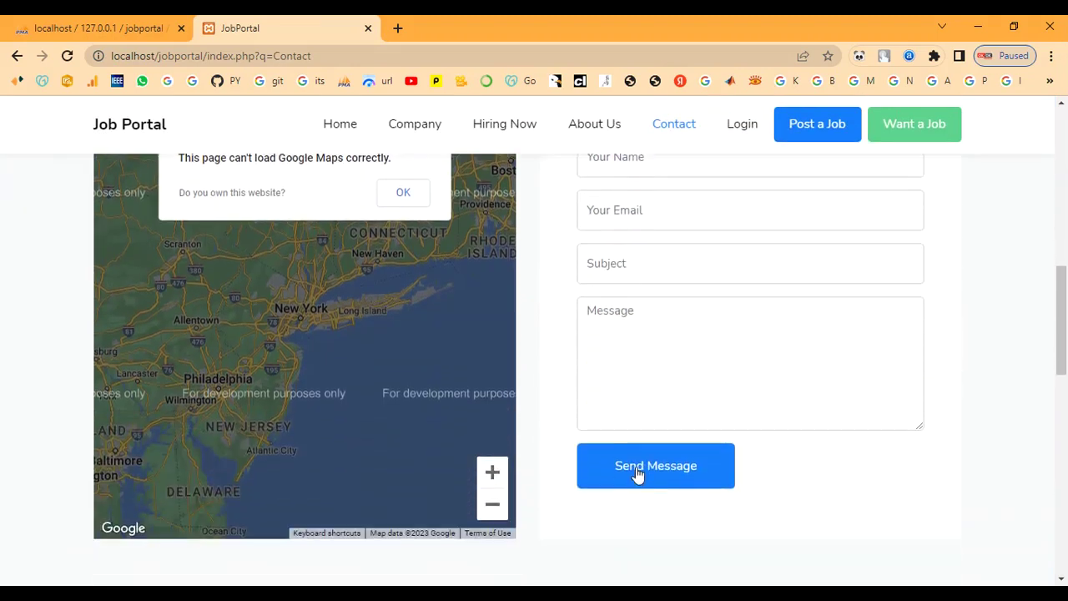
pyautogui.scroll(5, 637, 467)
pyautogui.scroll(-2, 203, 362)
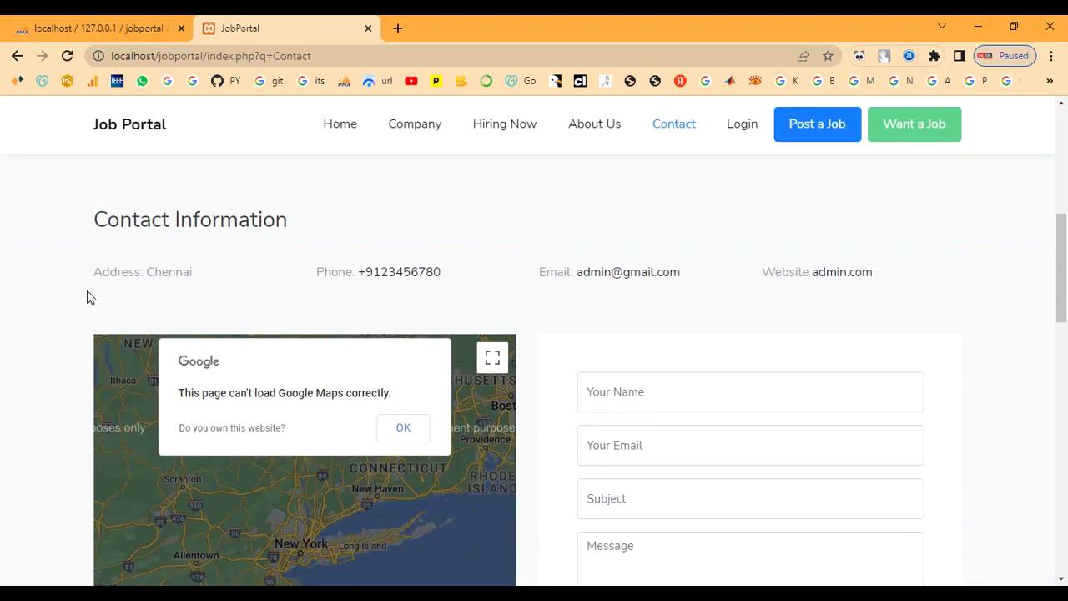
pyautogui.moveTo(87, 291); pyautogui.dragTo(236, 289)
pyautogui.moveTo(440, 272); pyautogui.dragTo(317, 274)
pyautogui.click(703, 286)
pyautogui.moveTo(704, 286); pyautogui.dragTo(517, 292)
pyautogui.moveTo(894, 281); pyautogui.dragTo(710, 291)
# Step: Look over the message form and newsletter signup, then go back to the home page
pyautogui.scroll(-6, 691, 295)
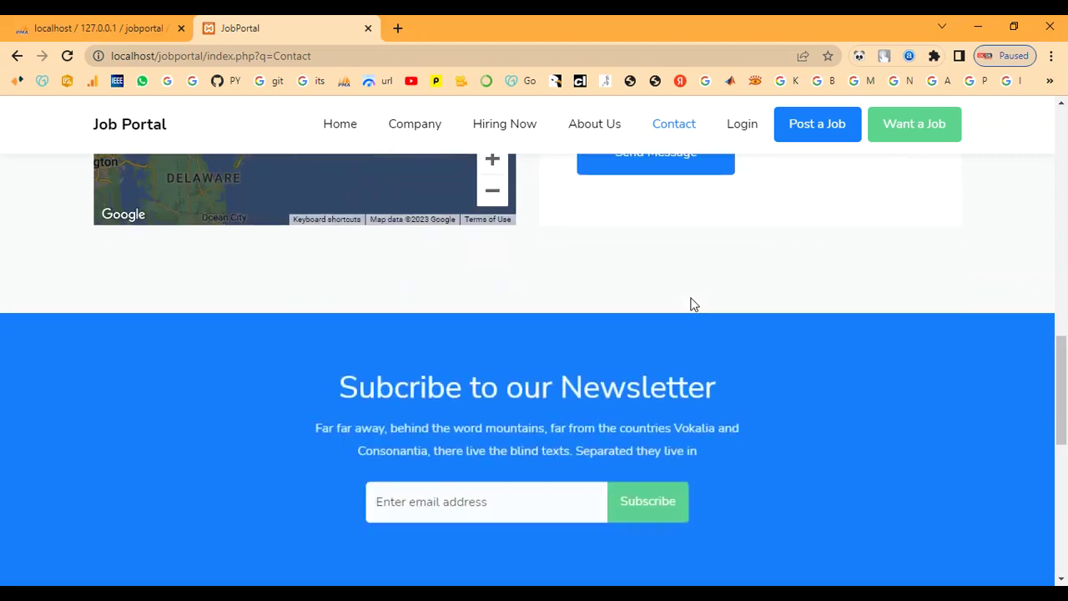
pyautogui.scroll(-1, 690, 304)
pyautogui.moveTo(334, 309); pyautogui.dragTo(723, 309)
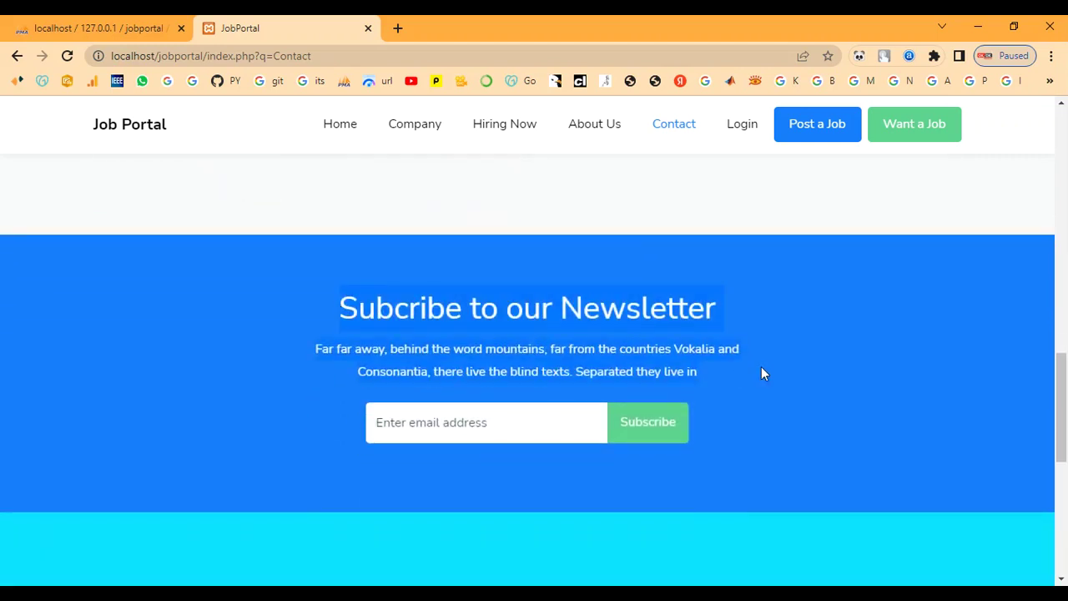
pyautogui.click(761, 373)
pyautogui.scroll(-4, 738, 381)
pyautogui.scroll(10, 738, 381)
pyautogui.scroll(5, 743, 380)
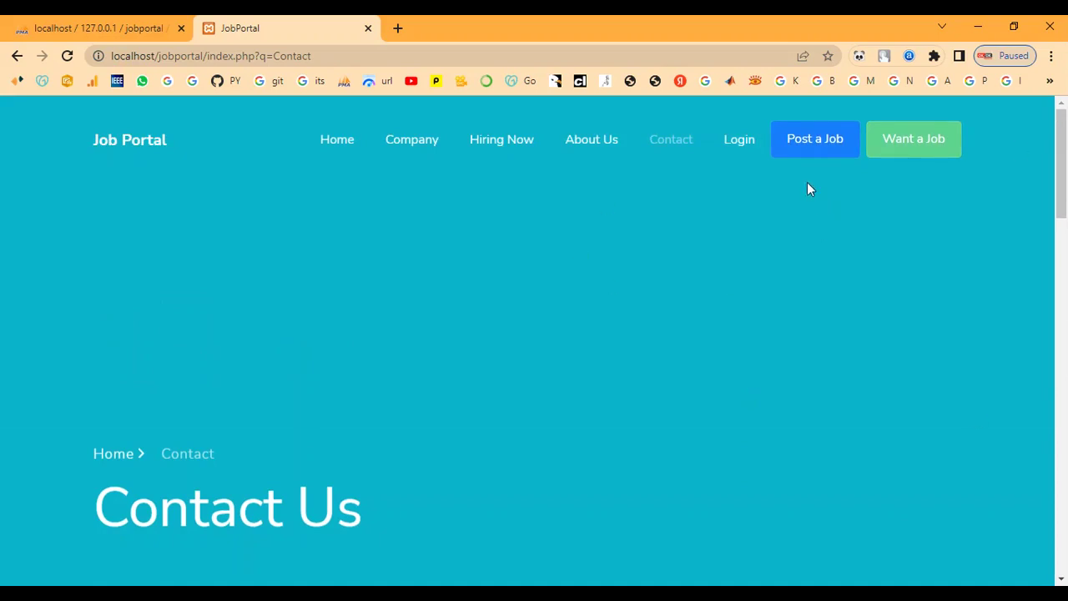
pyautogui.click(327, 148)
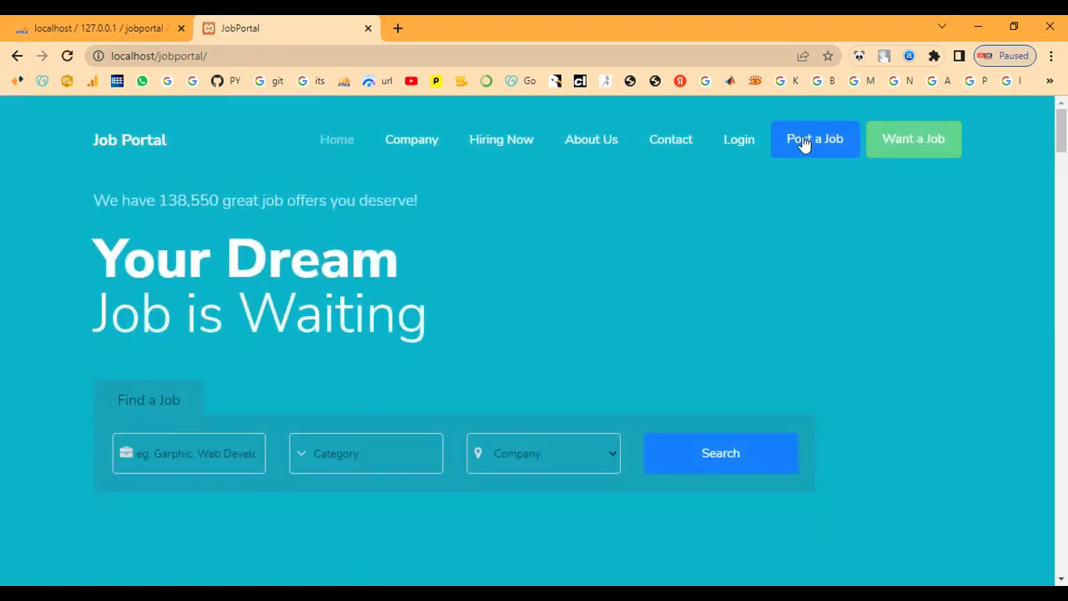
# Step: Sign in at the ERIS admin login with the administrator's username and password
pyautogui.click(803, 142)
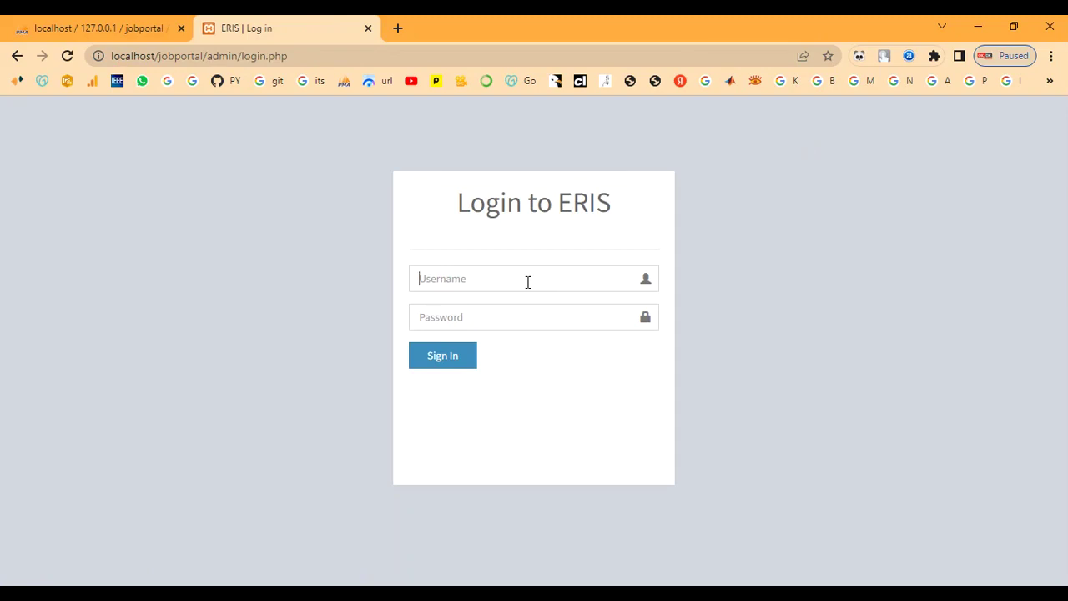
pyautogui.click(528, 282)
pyautogui.write('admin')
pyautogui.press('Tab')
pyautogui.write('a')
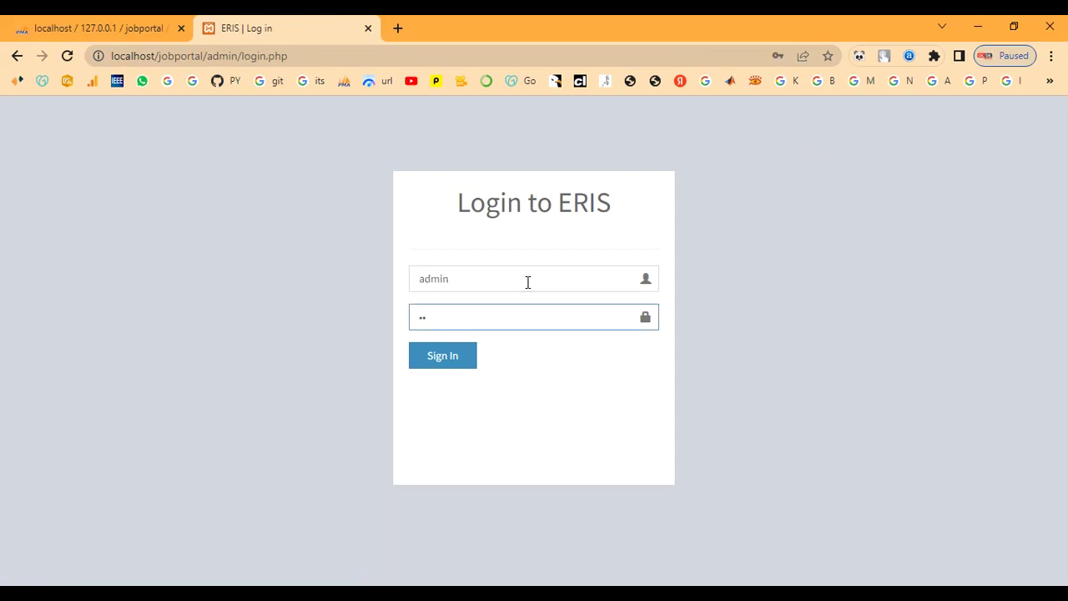
pyautogui.click(456, 367)
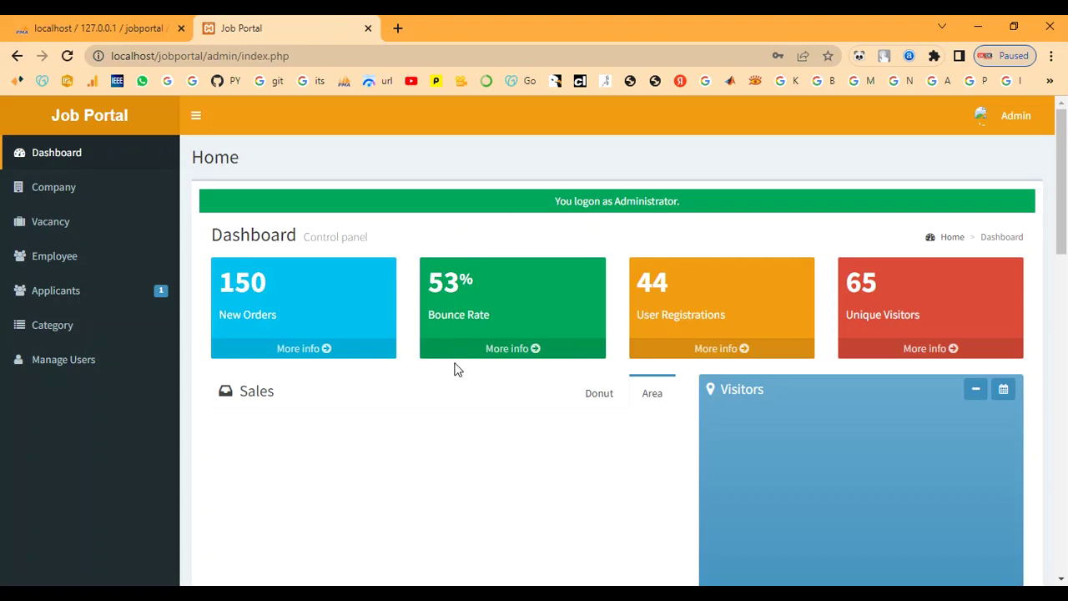
# Step: Reload the admin dashboard and scroll through its stats, chat, to-do and email panels
pyautogui.scroll(-5, 401, 444)
pyautogui.scroll(5, 400, 443)
pyautogui.click(67, 56)
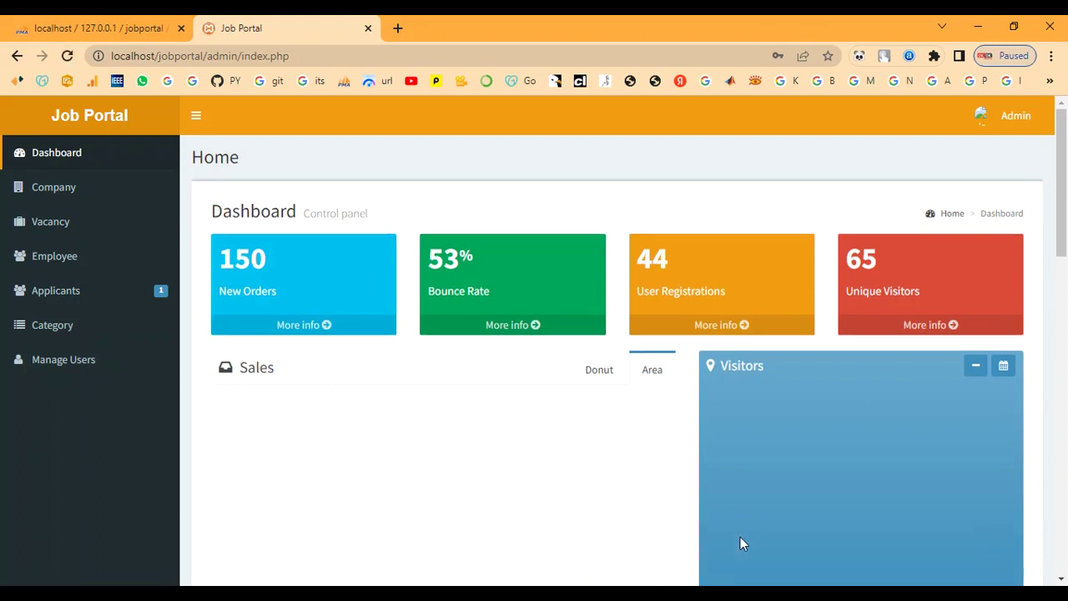
pyautogui.scroll(-1, 236, 338)
pyautogui.scroll(-5, 712, 451)
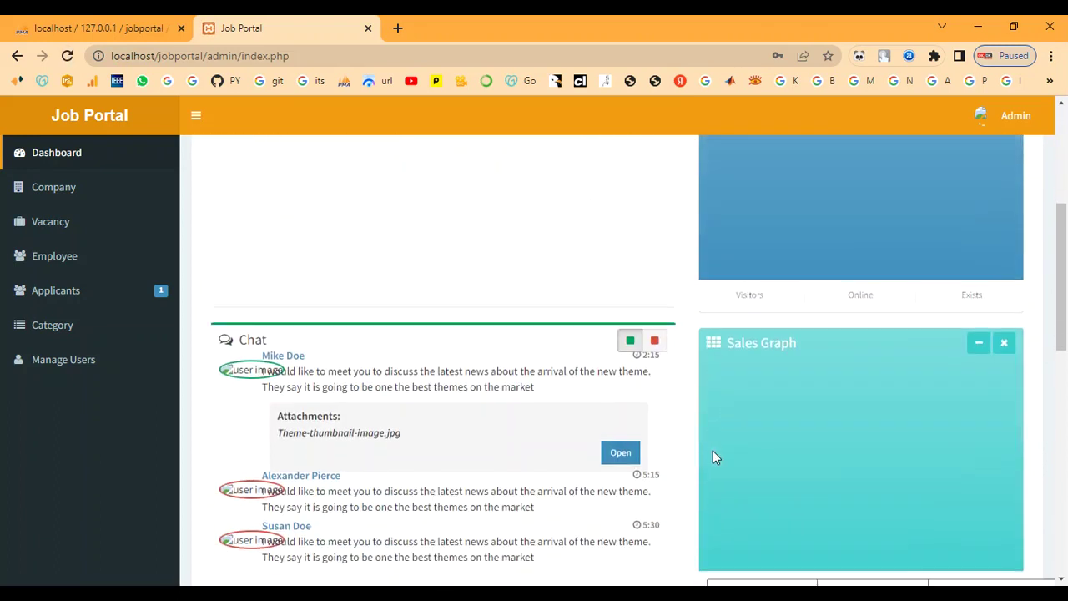
pyautogui.scroll(-5, 713, 455)
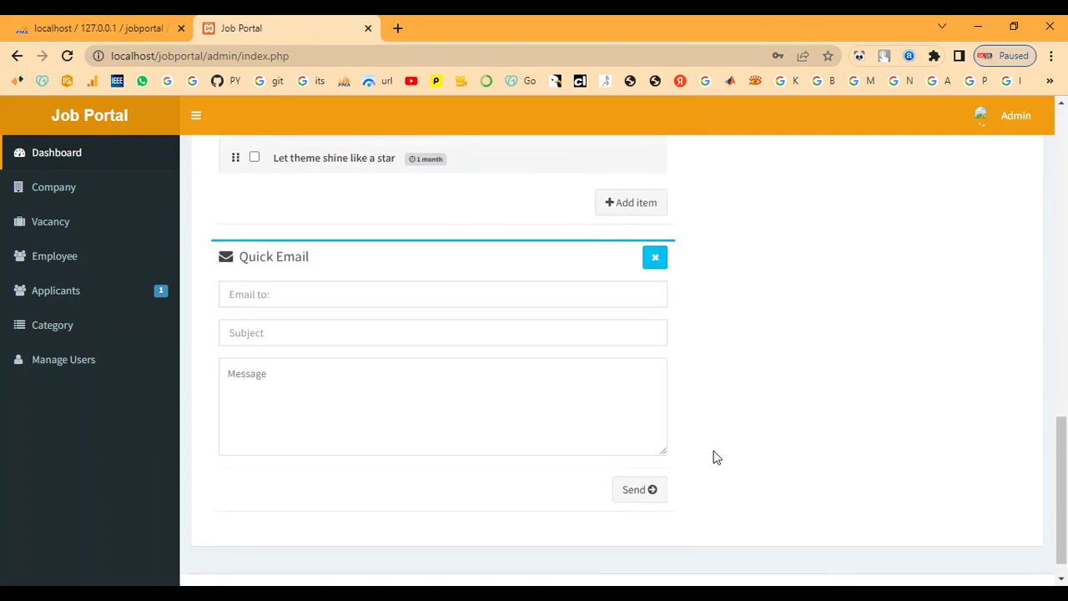
pyautogui.scroll(2, 454, 451)
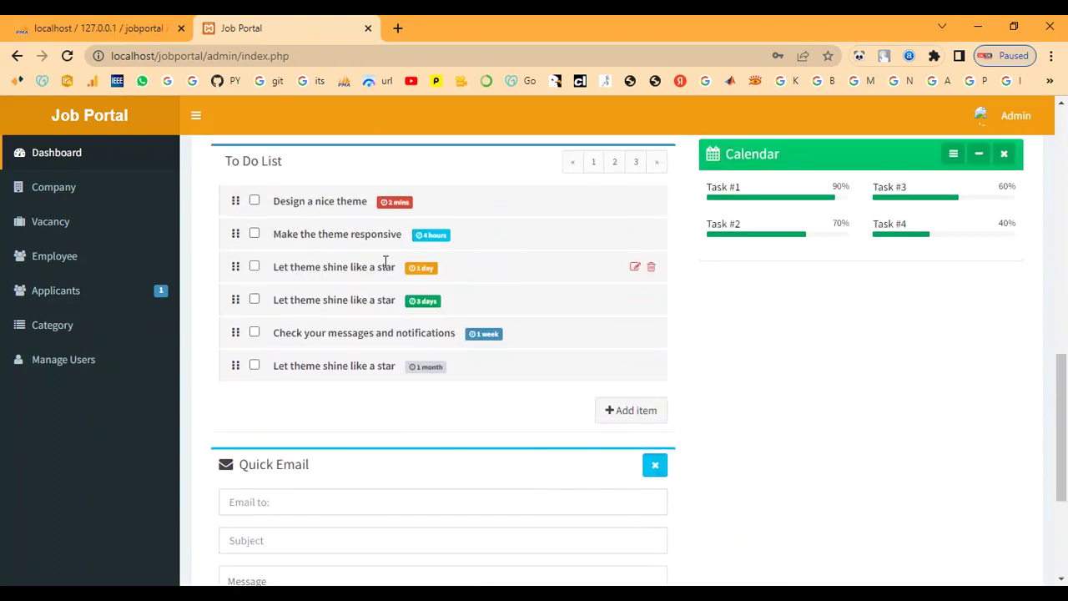
pyautogui.scroll(2, 72, 357)
pyautogui.scroll(10, 72, 357)
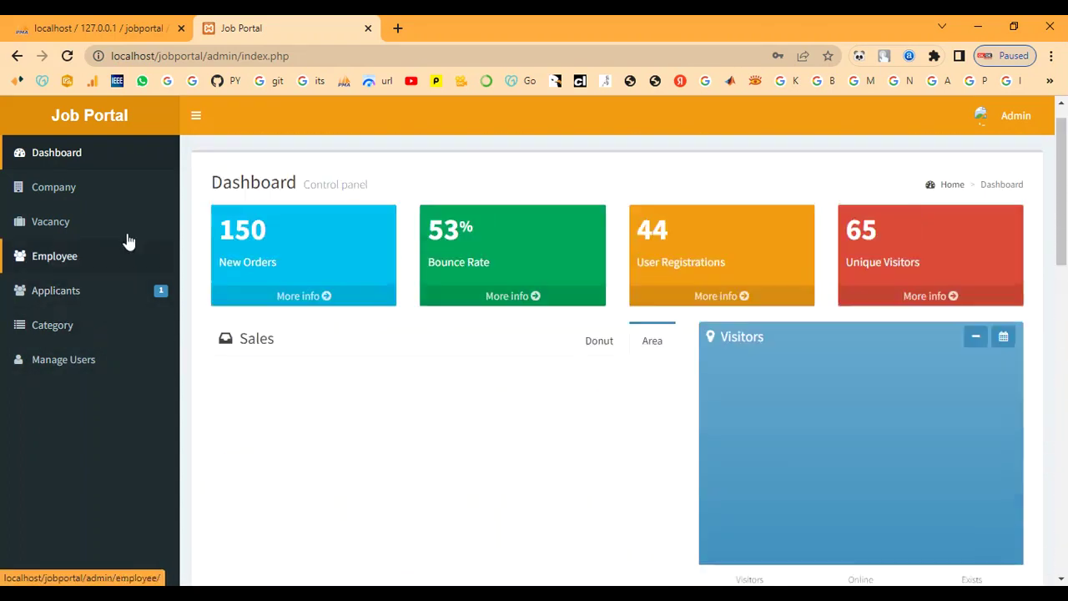
pyautogui.click(56, 191)
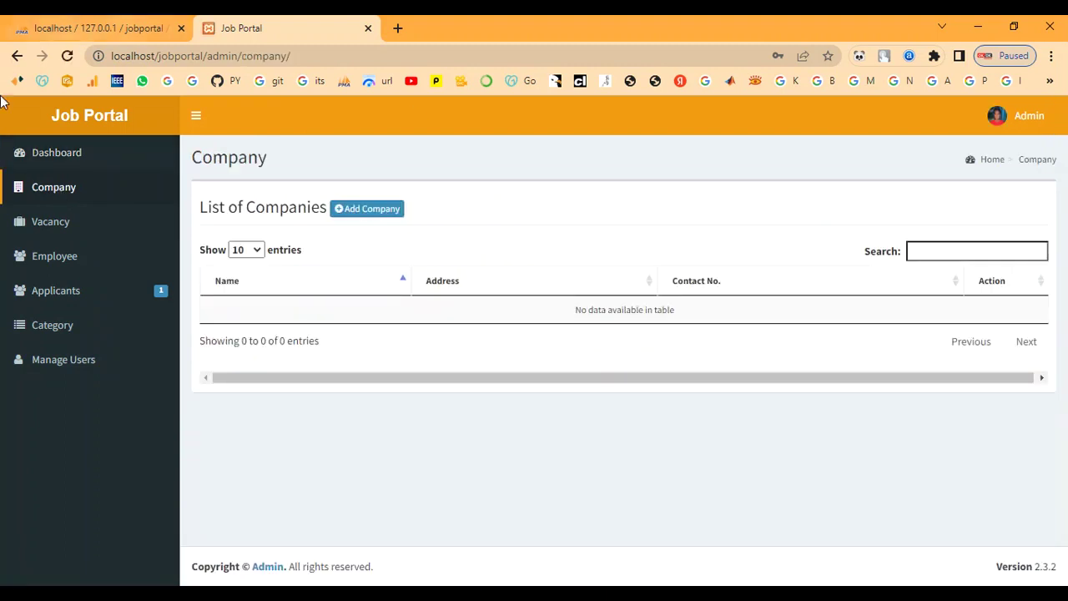
# Step: Visit the Vacancy, Employee, Applicants, Category and Manage Users lists, ending on Category
pyautogui.click(55, 233)
pyautogui.click(53, 266)
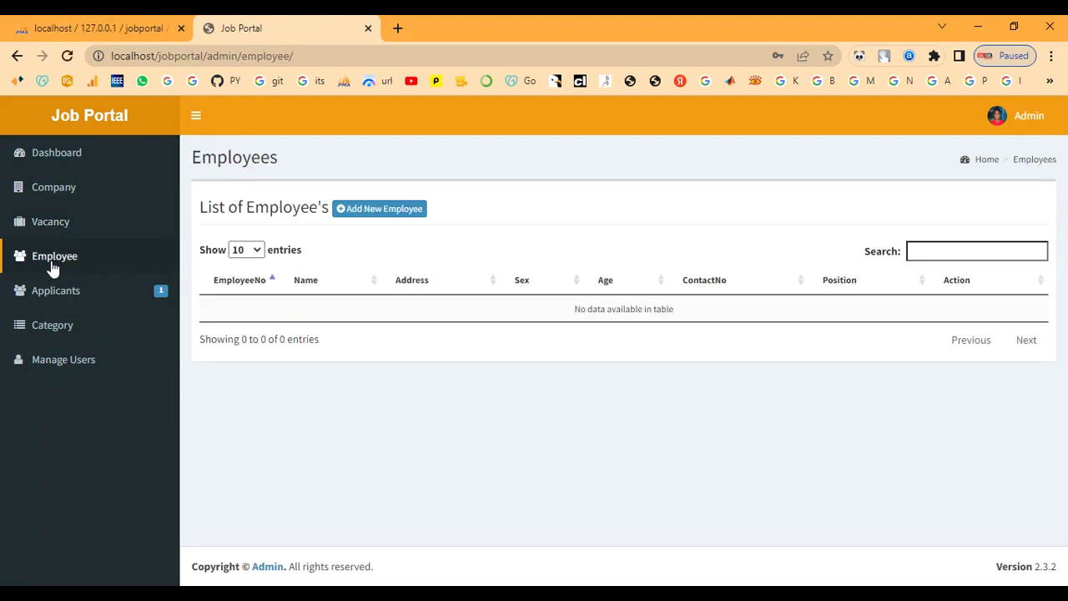
pyautogui.click(53, 293)
pyautogui.click(52, 325)
pyautogui.scroll(-2, 399, 390)
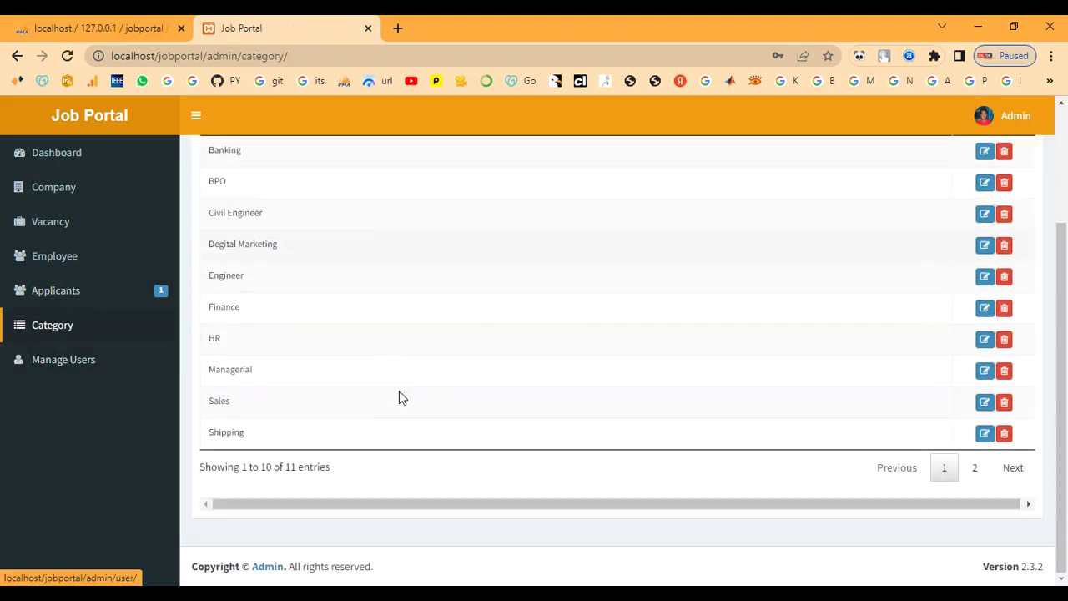
pyautogui.scroll(1, 377, 422)
pyautogui.scroll(1, 377, 422)
pyautogui.click(58, 360)
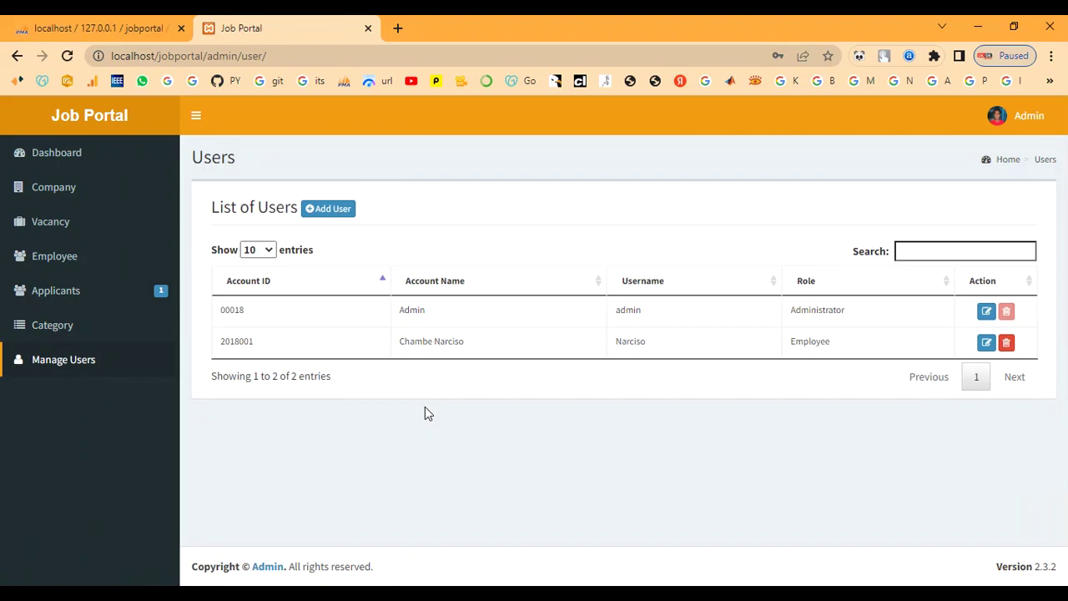
pyautogui.click(74, 332)
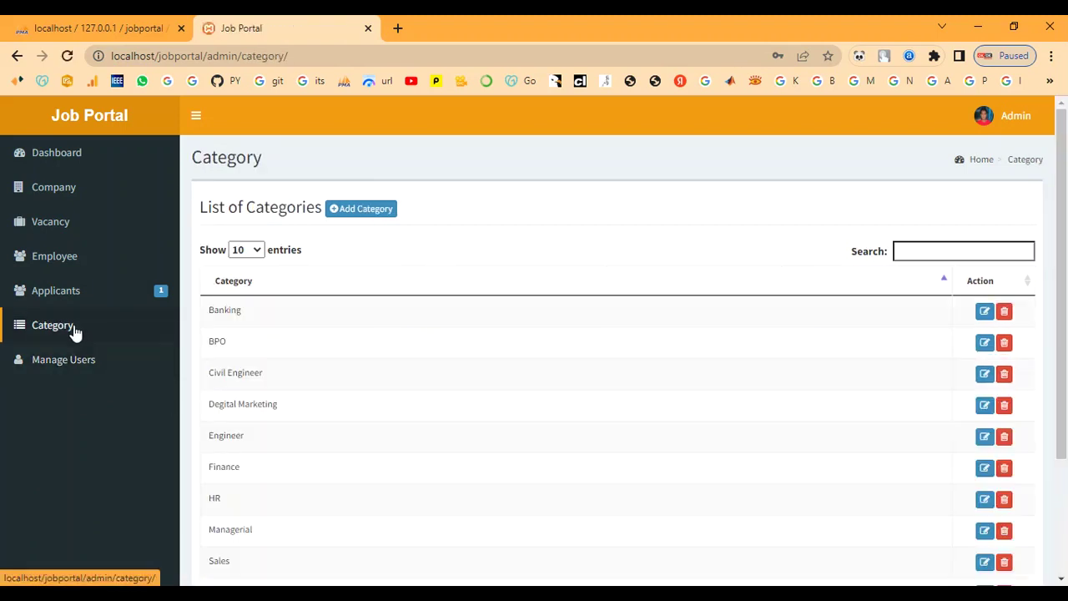
# Step: Save a new IT job category and confirm it in the 12-entry list
pyautogui.click(366, 210)
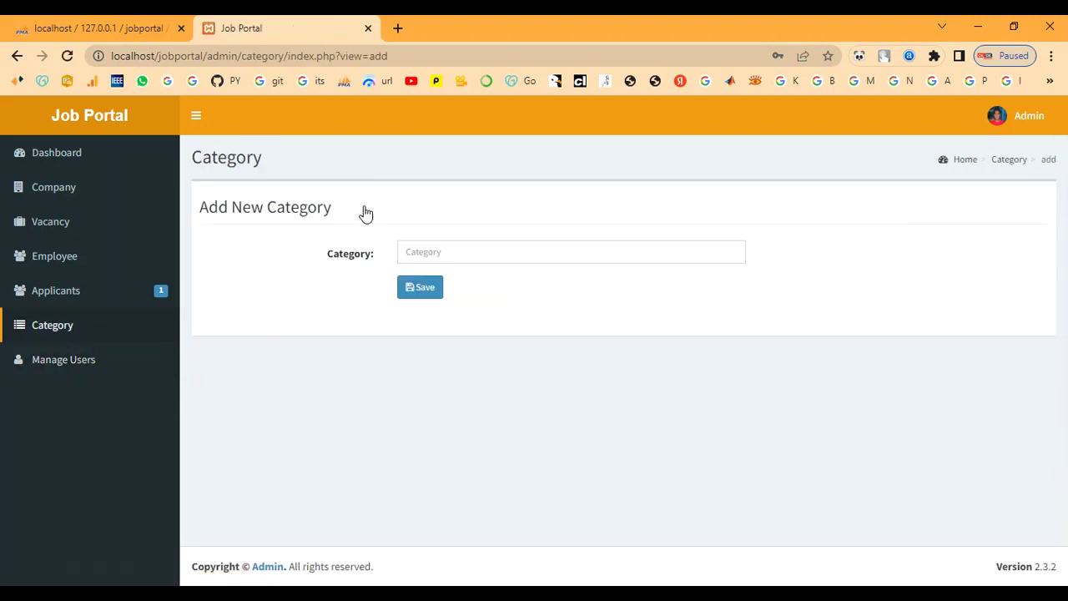
pyautogui.click(424, 251)
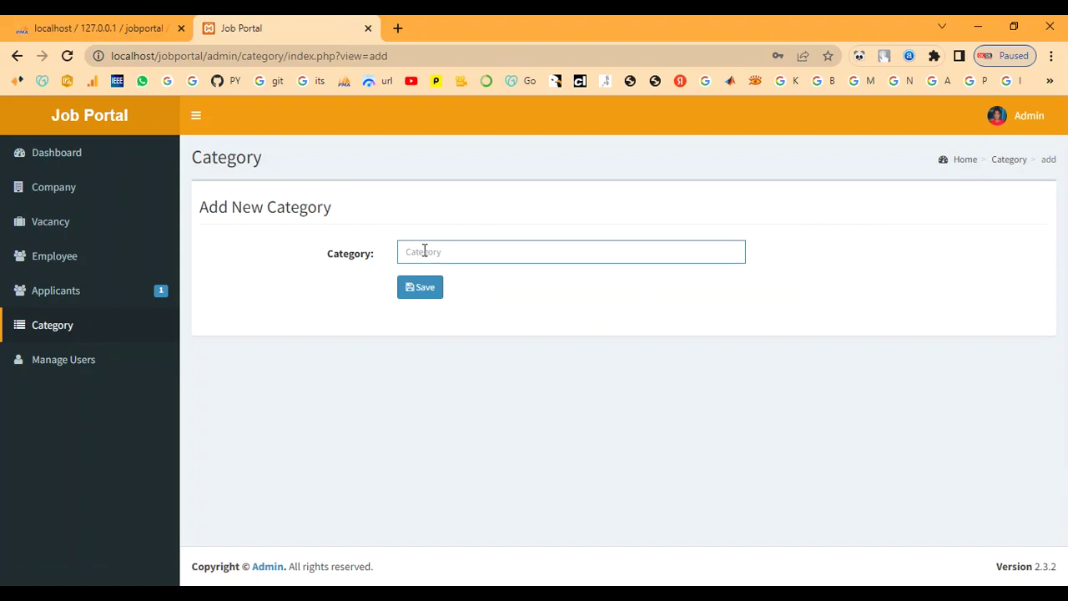
pyautogui.write('IT')
pyautogui.click(422, 287)
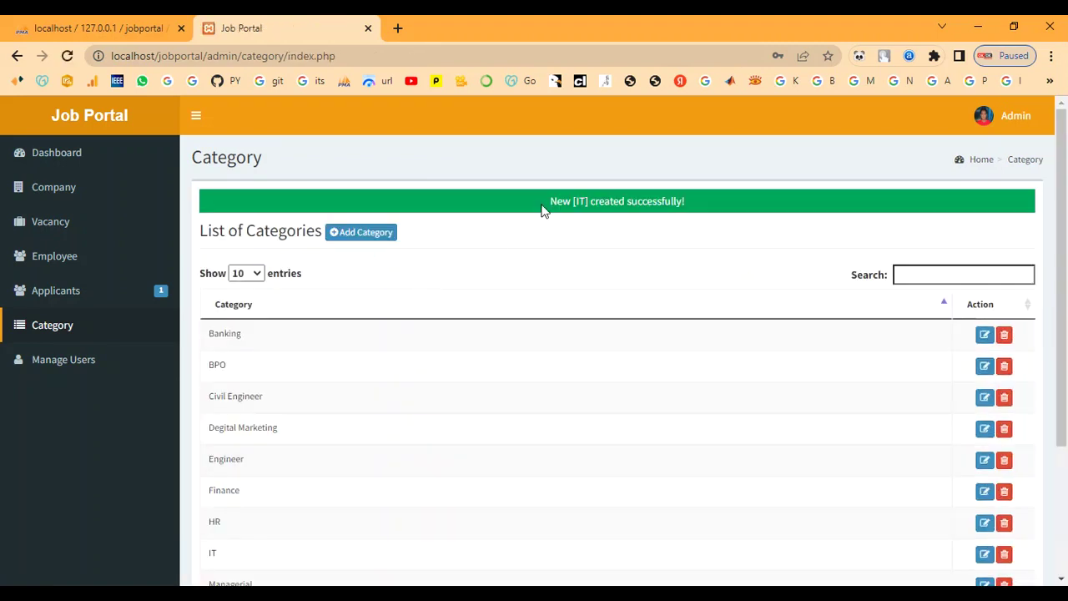
pyautogui.moveTo(547, 206); pyautogui.dragTo(705, 207)
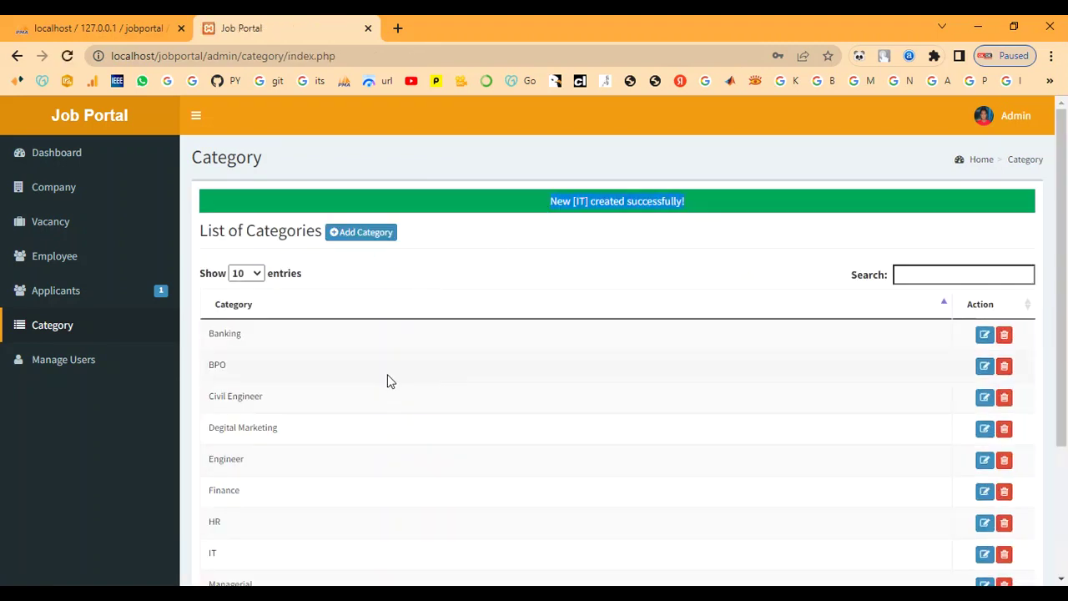
pyautogui.scroll(-3, 387, 380)
pyautogui.moveTo(219, 371); pyautogui.dragTo(204, 378)
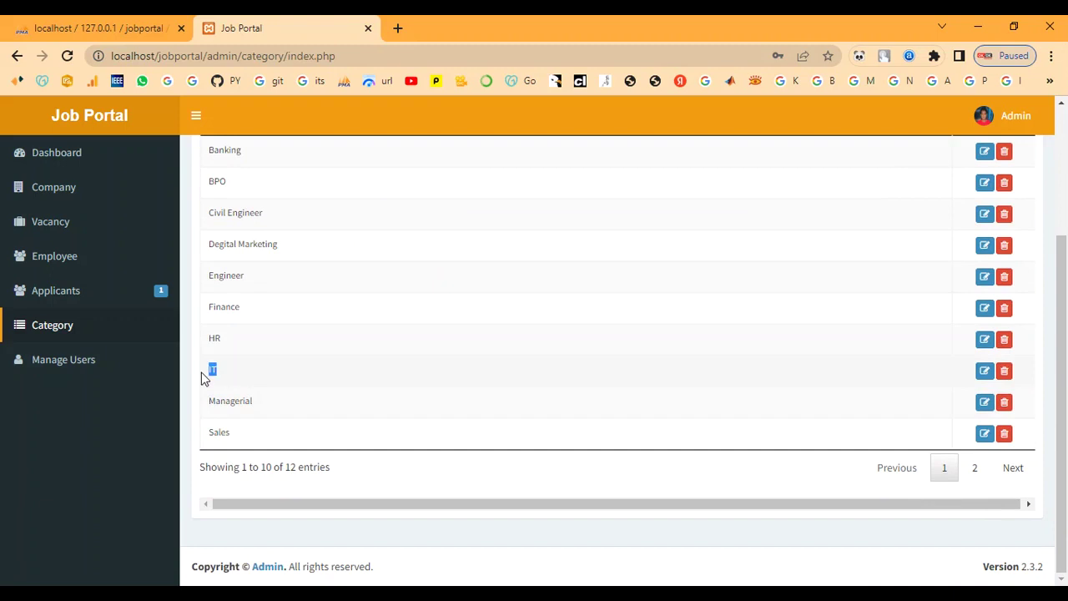
pyautogui.scroll(3, 317, 400)
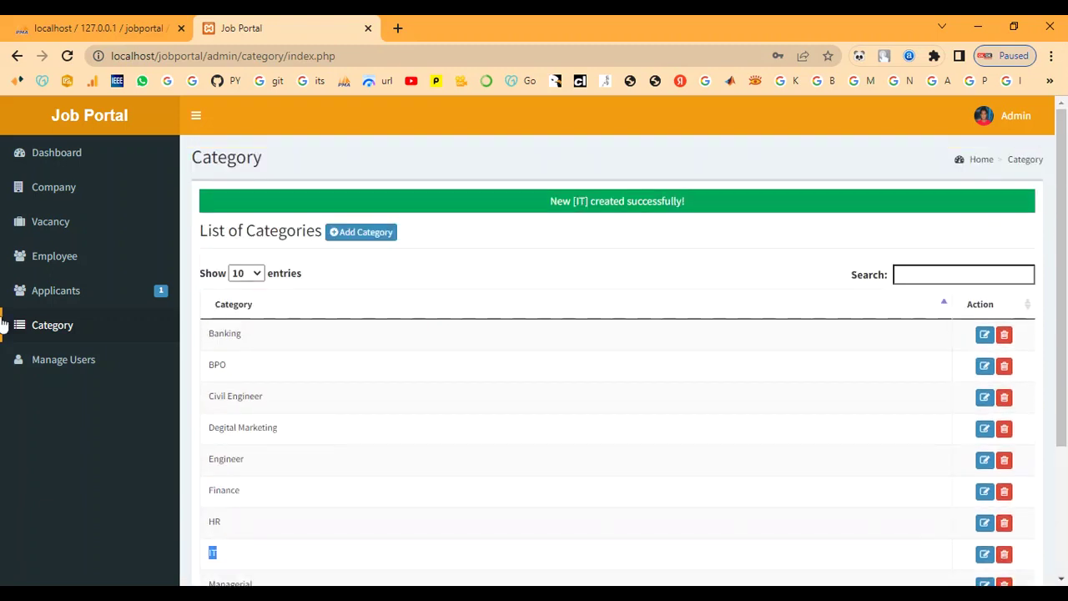
pyautogui.click(75, 188)
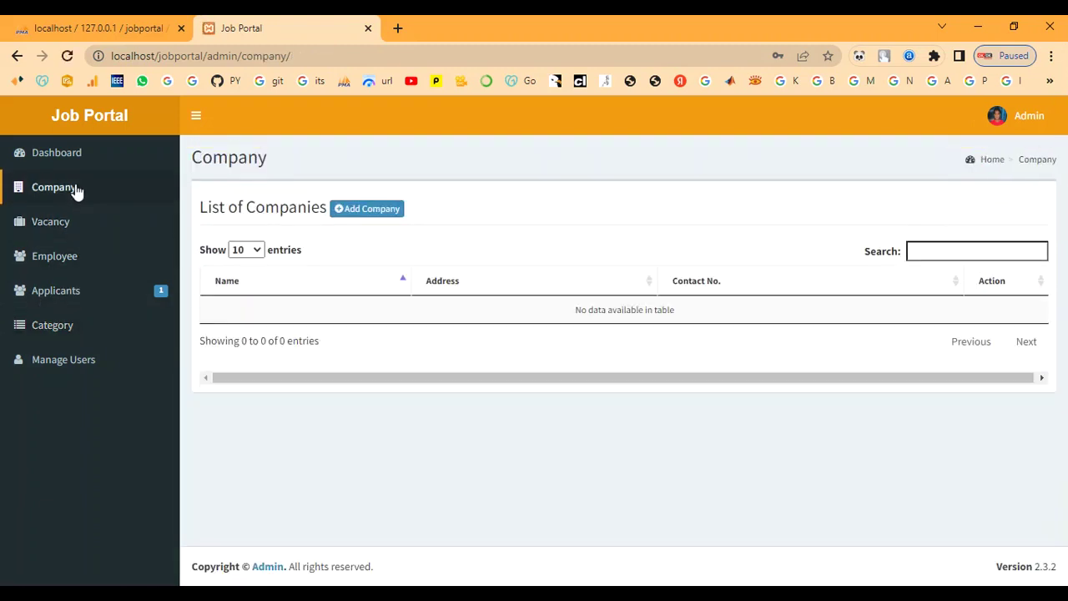
# Step: Add the company Info Tech with address chennai and its contact number
pyautogui.click(365, 213)
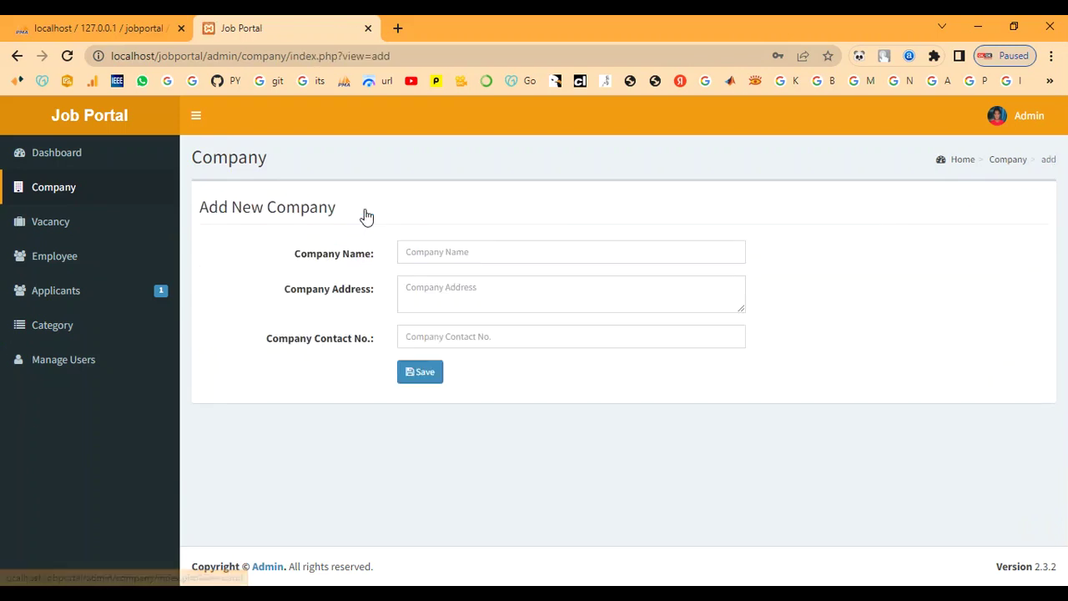
pyautogui.click(435, 253)
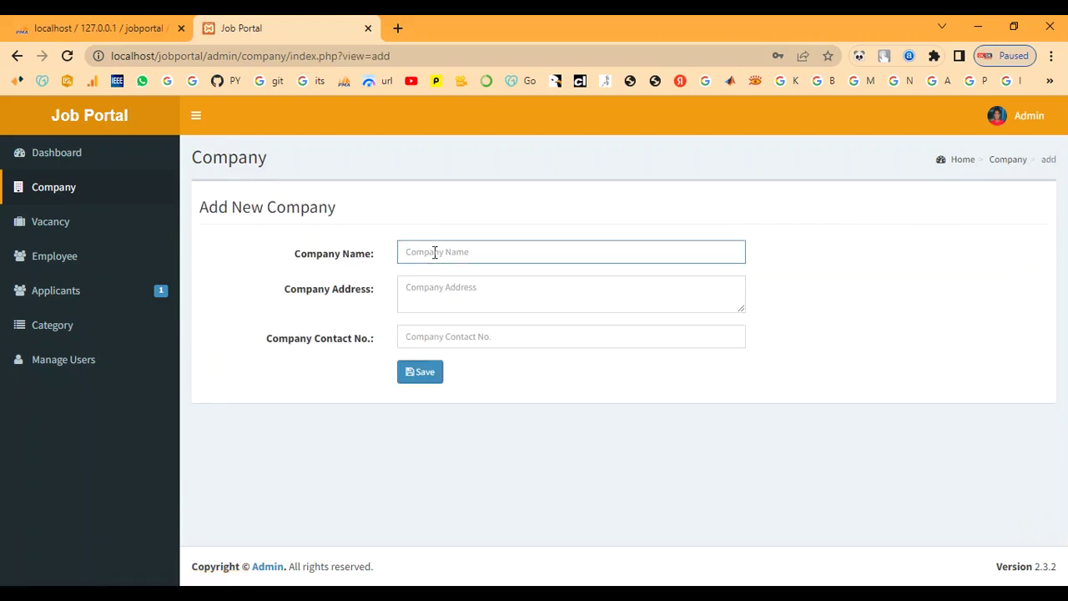
pyautogui.write('I')
pyautogui.press('BackSpace')
pyautogui.write('Info Tech')
pyautogui.click(435, 285)
pyautogui.write('chennai')
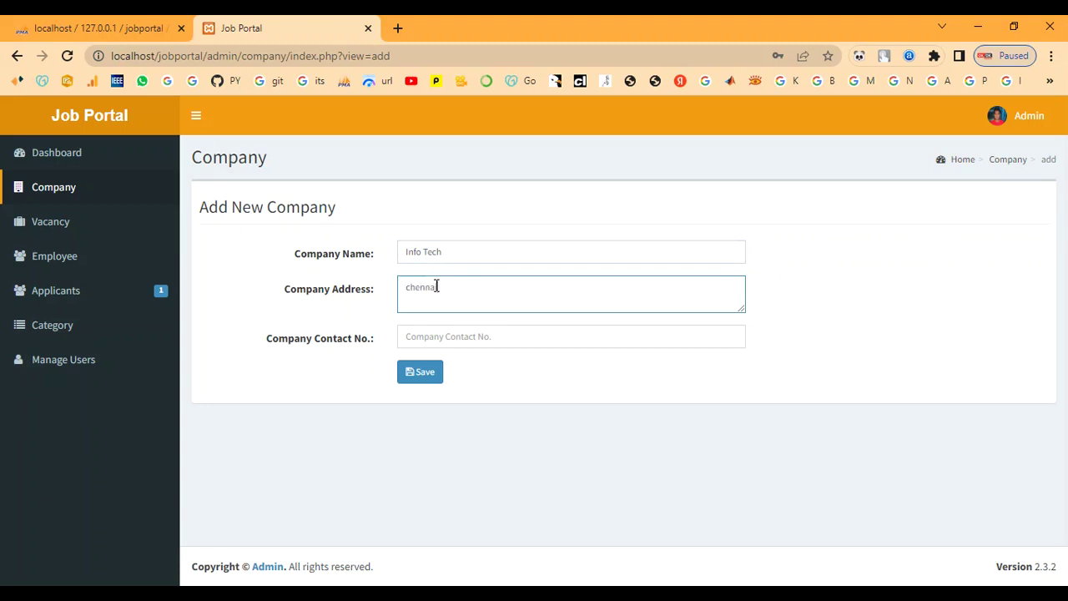
pyautogui.click(445, 335)
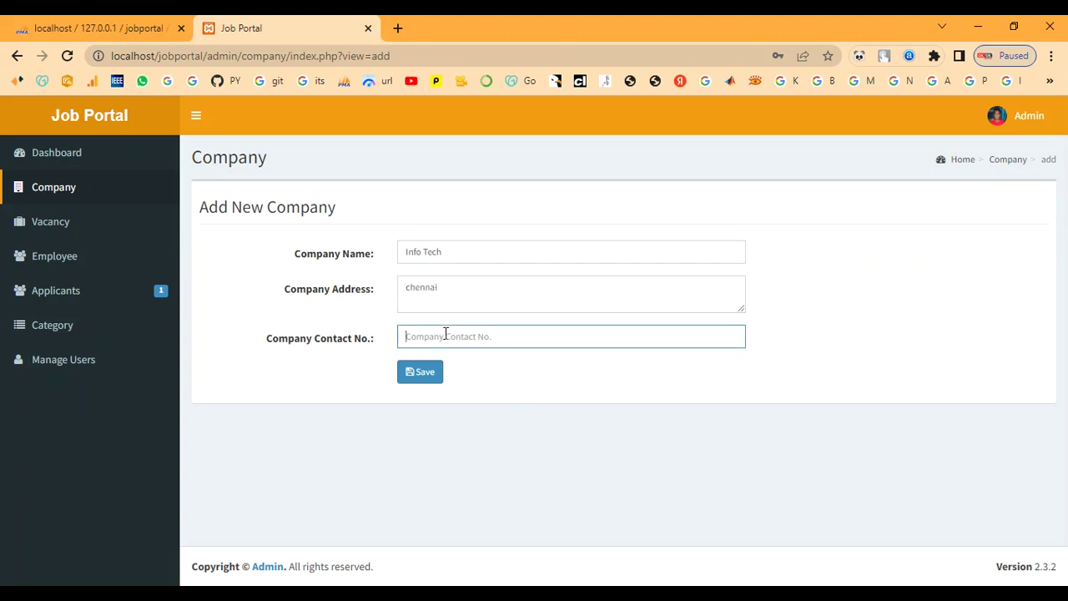
pyautogui.write('9087654321')
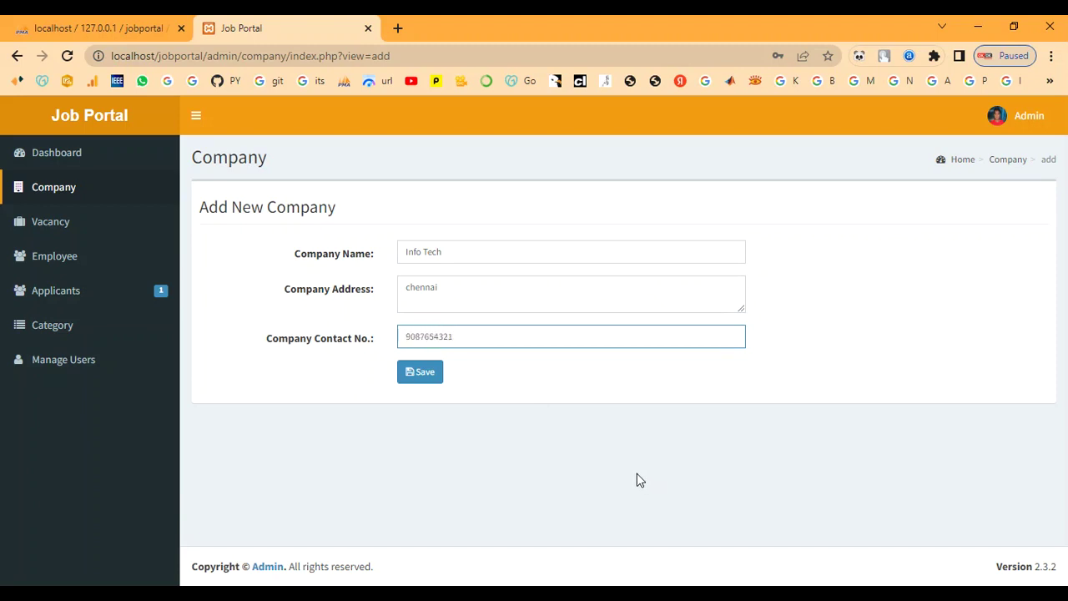
pyautogui.click(424, 374)
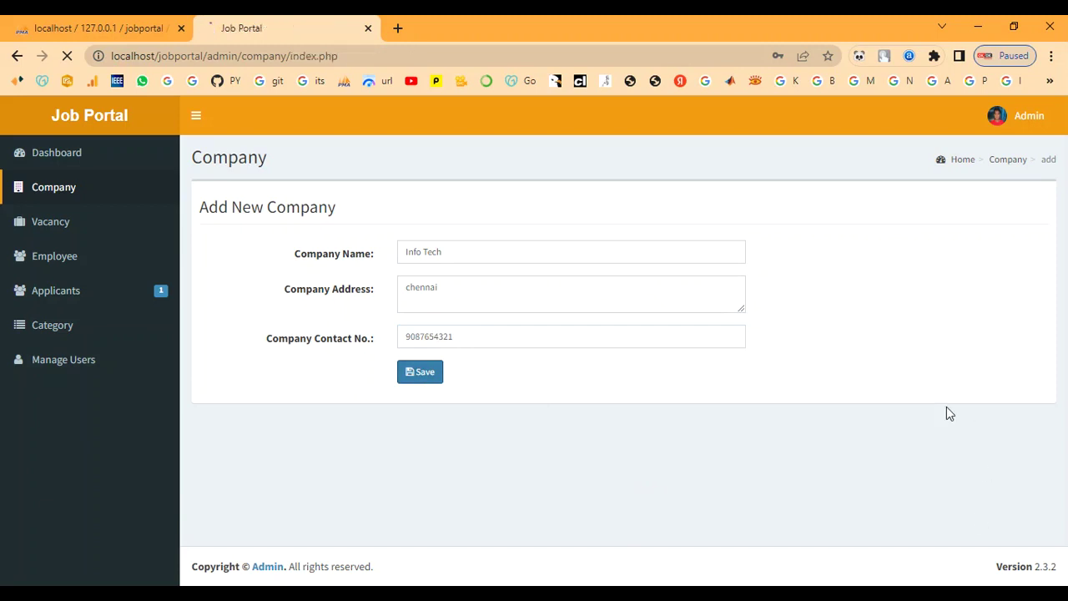
# Step: Check the success message and the new Info Tech row in the company list
pyautogui.moveTo(539, 200); pyautogui.dragTo(708, 206)
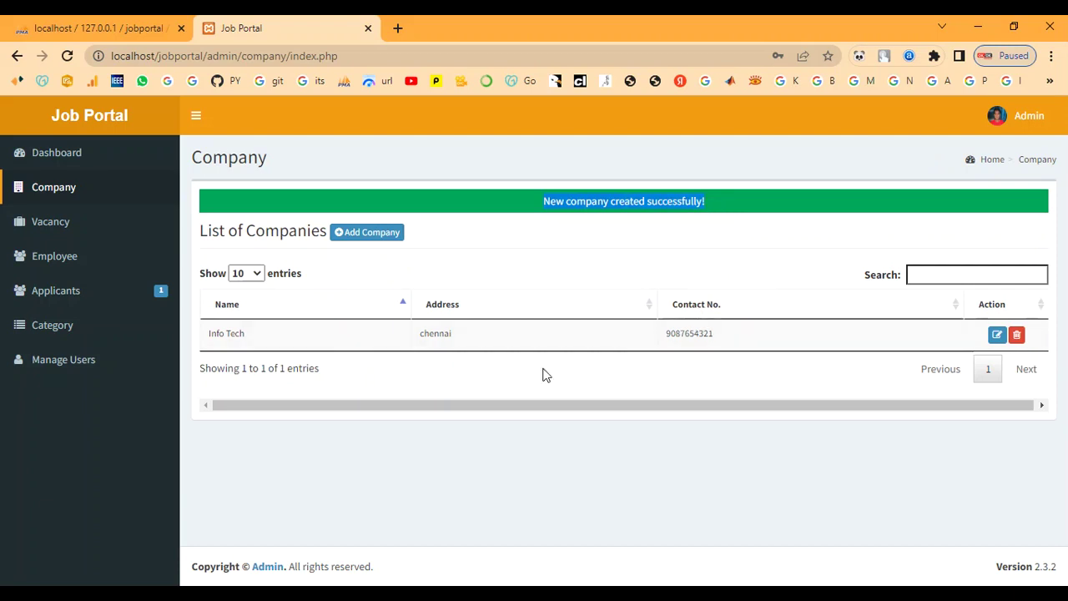
pyautogui.doubleClick(432, 333)
pyautogui.moveTo(433, 333); pyautogui.dragTo(550, 378)
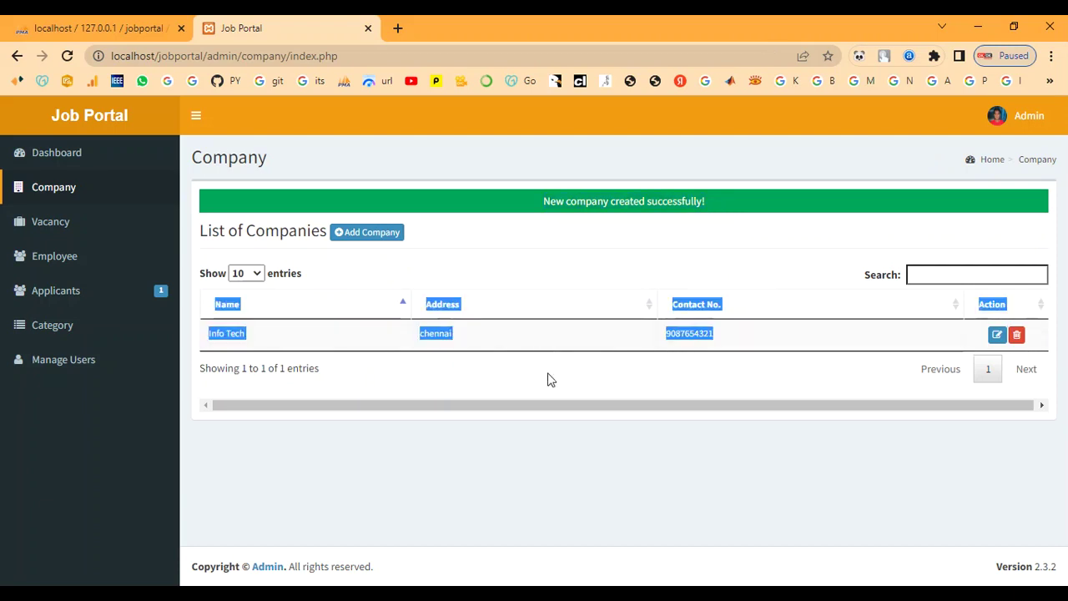
pyautogui.click(87, 226)
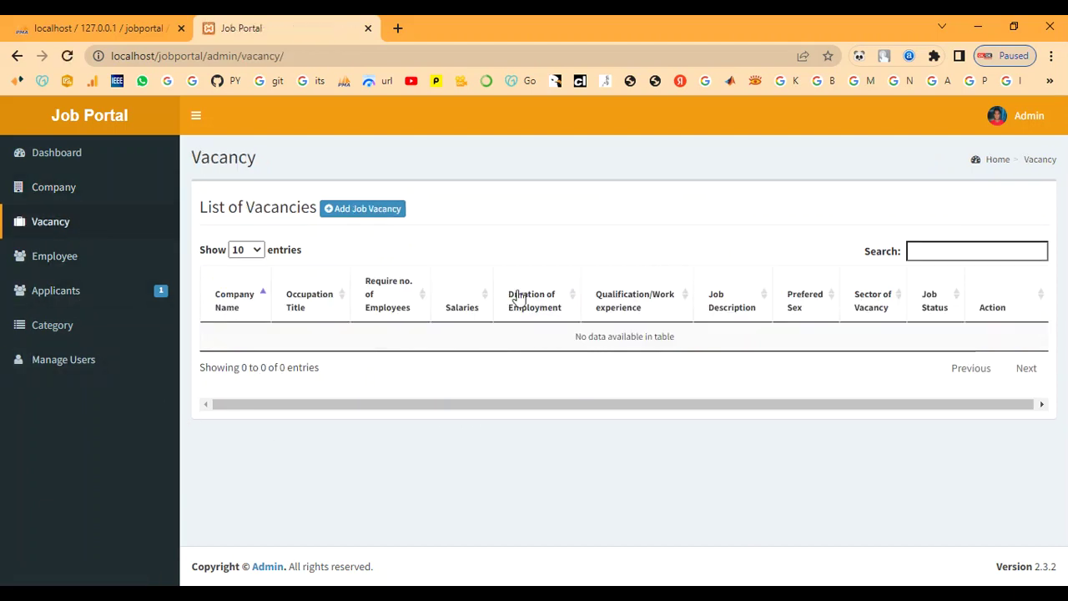
# Step: In the Add Job Vacancy form, choose Info Tech as company and IT as category
pyautogui.click(373, 212)
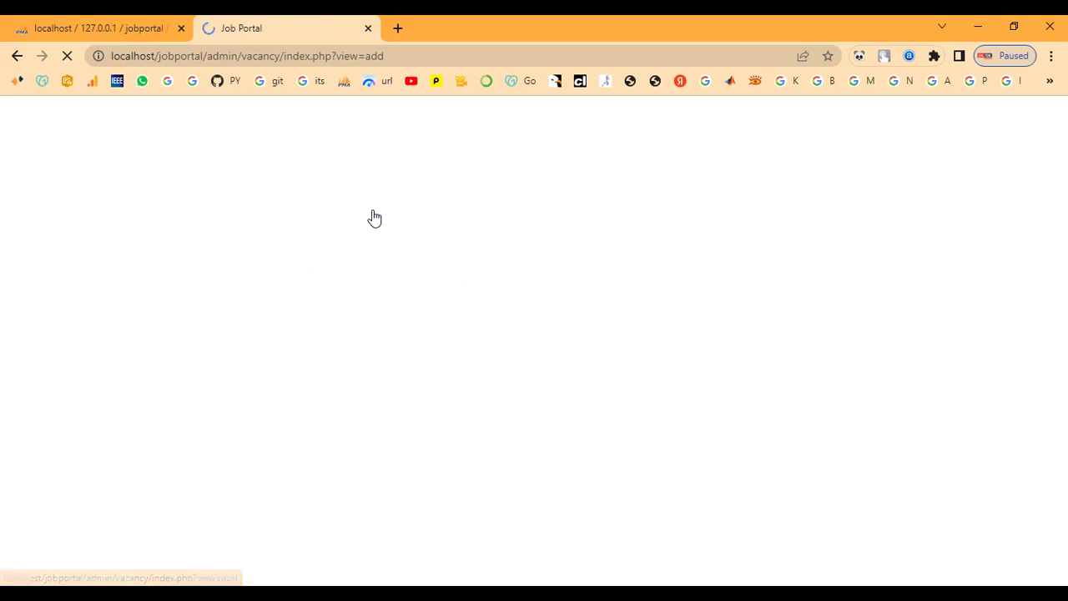
pyautogui.scroll(-3, 370, 215)
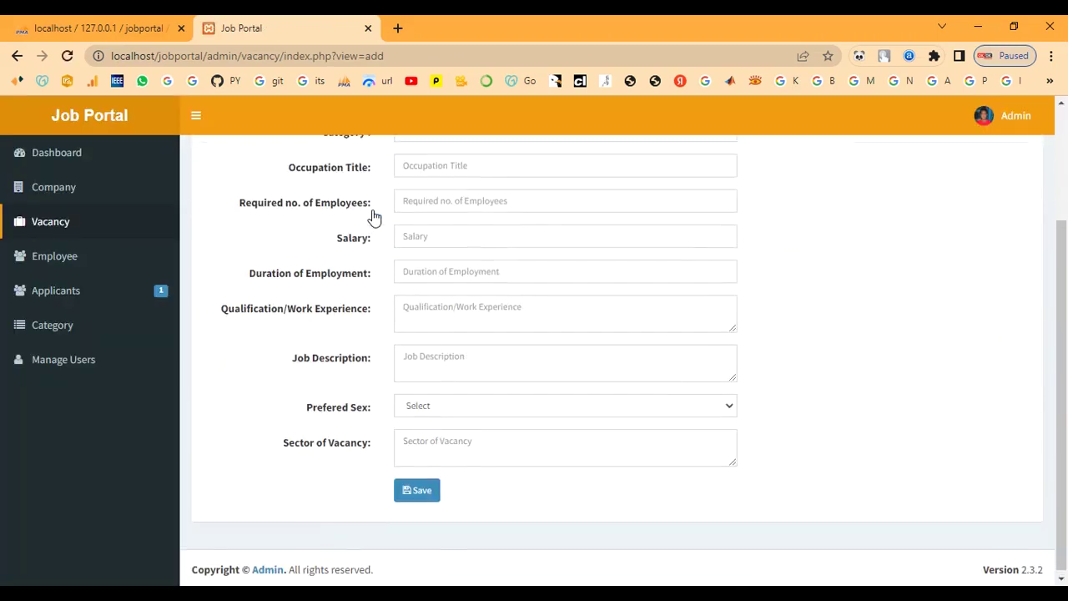
pyautogui.scroll(3, 382, 359)
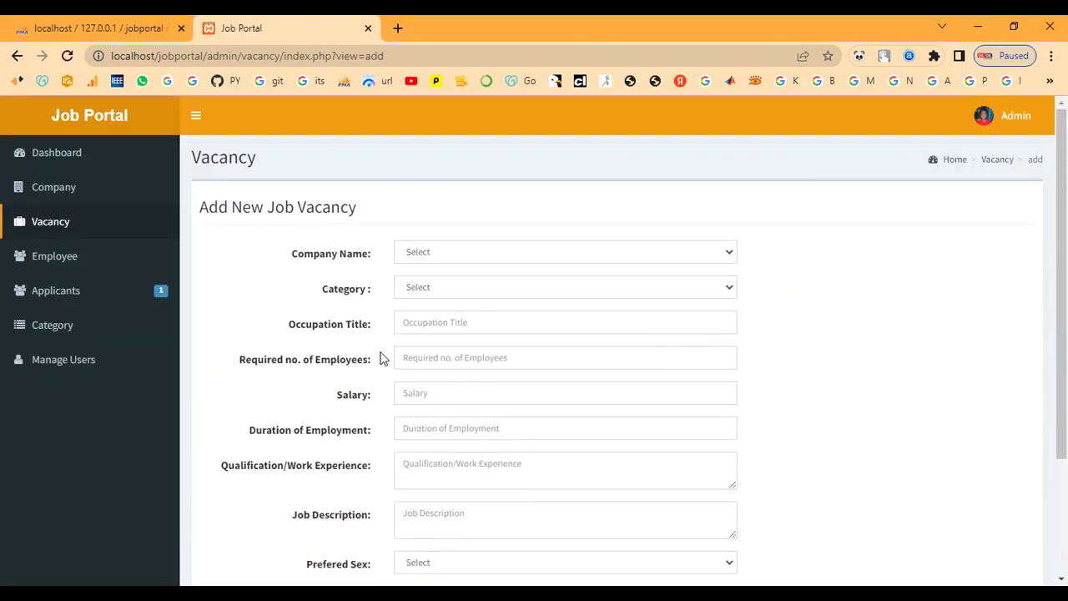
pyautogui.click(55, 257)
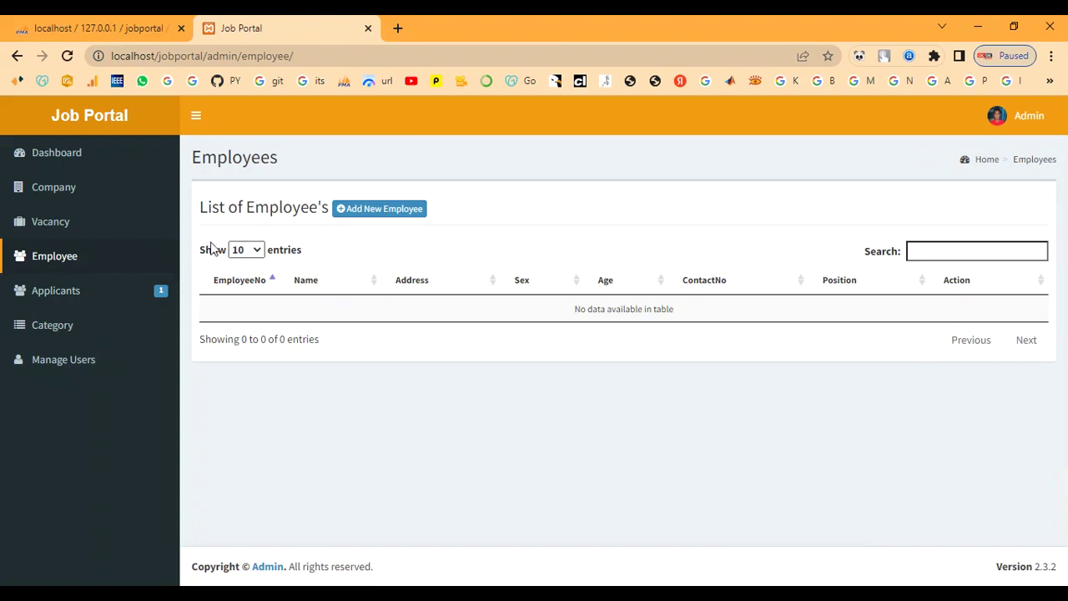
pyautogui.click(70, 232)
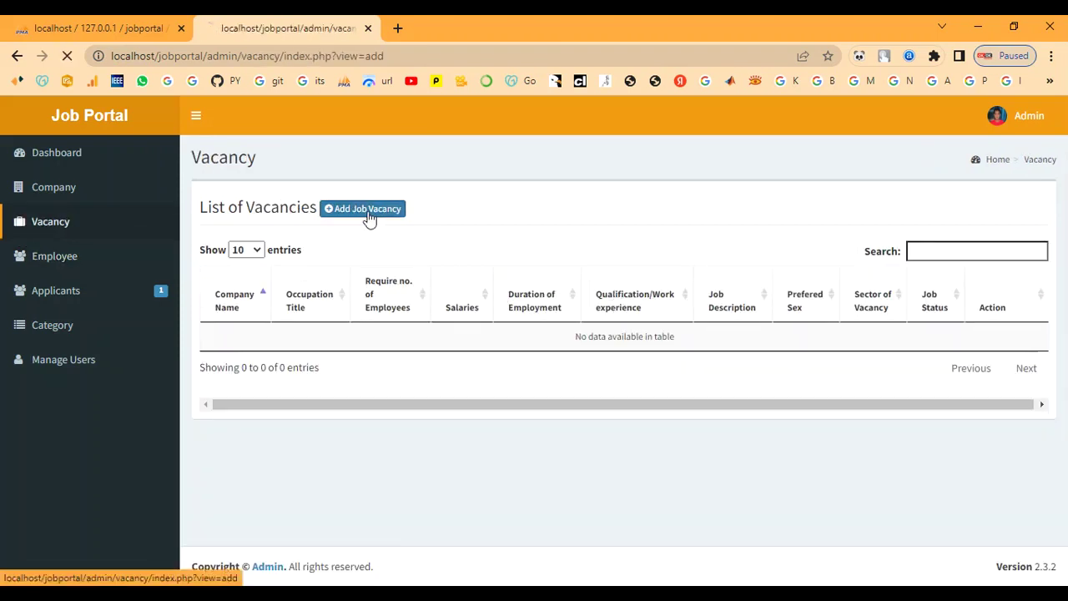
pyautogui.click(372, 210)
pyautogui.click(455, 255)
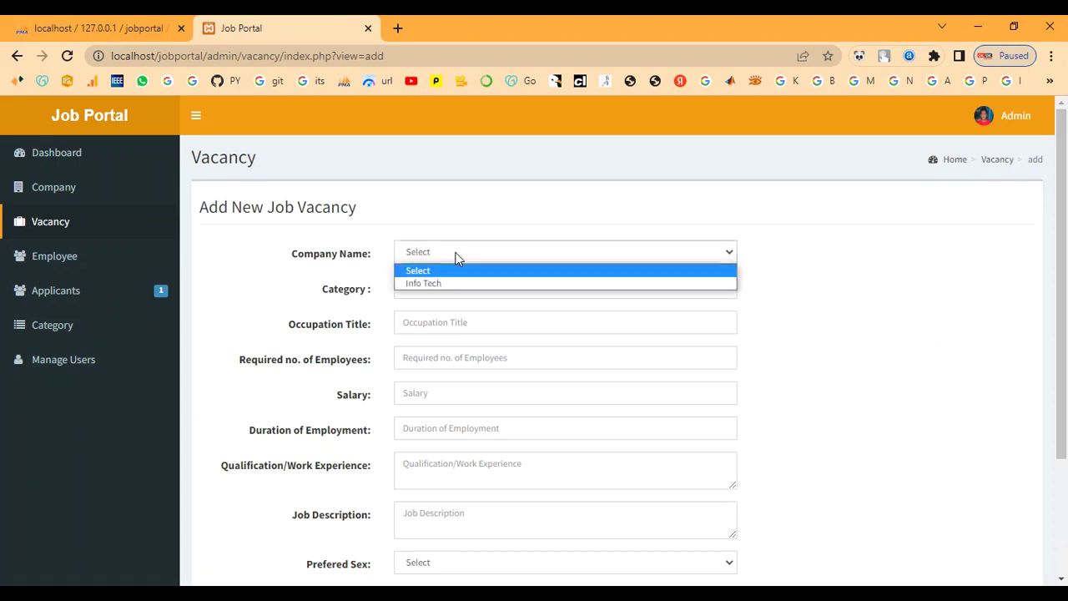
pyautogui.click(455, 284)
pyautogui.click(453, 288)
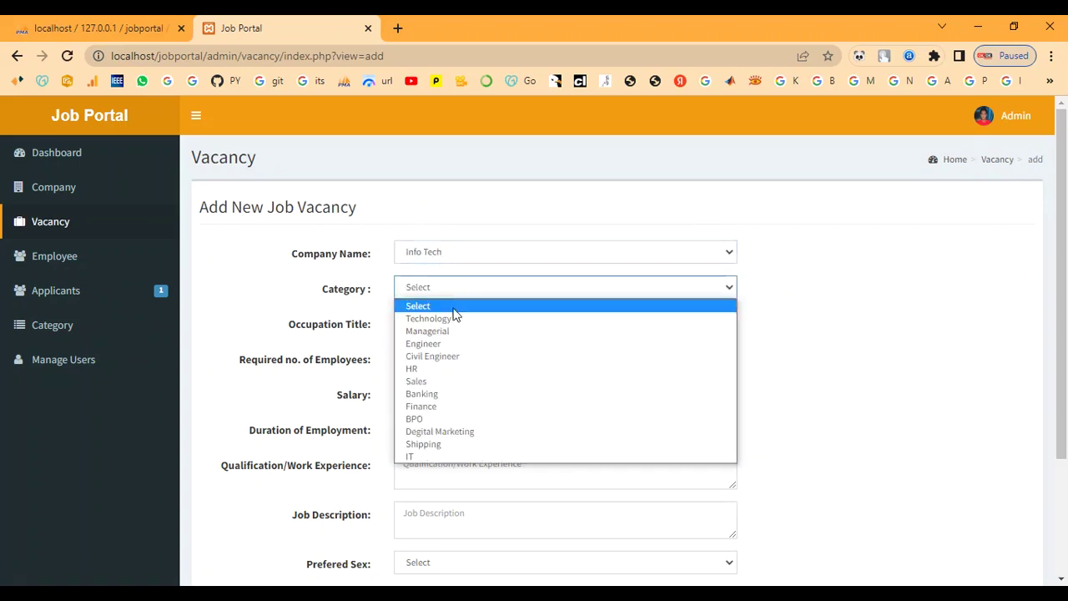
pyautogui.click(450, 458)
# Step: Enter title Developer, 10 required, salary 30000 and duration 2029dec
pyautogui.click(442, 327)
pyautogui.write('Developer')
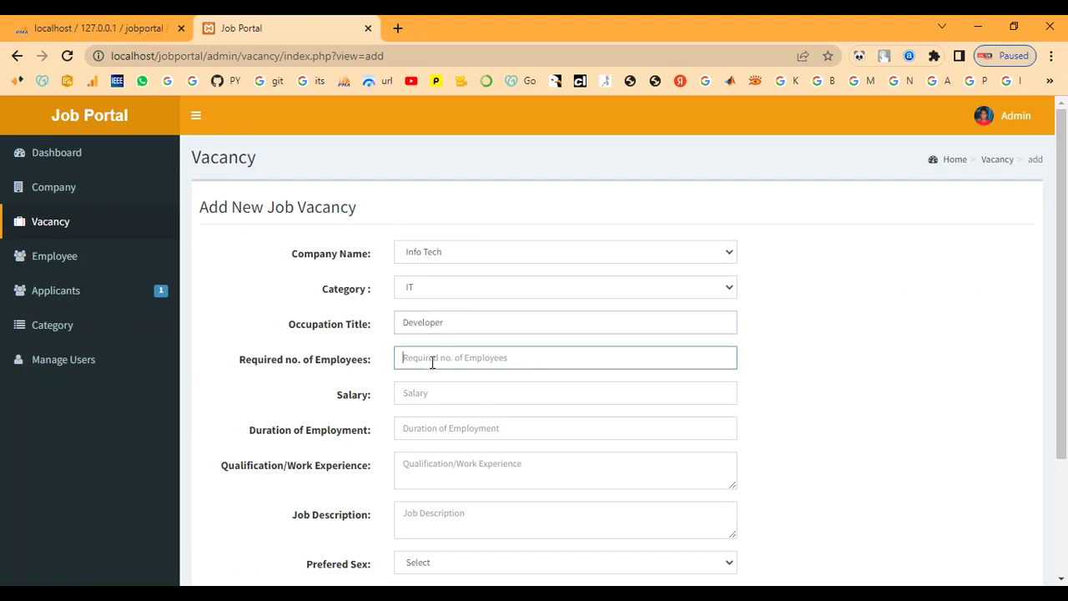
pyautogui.write('10')
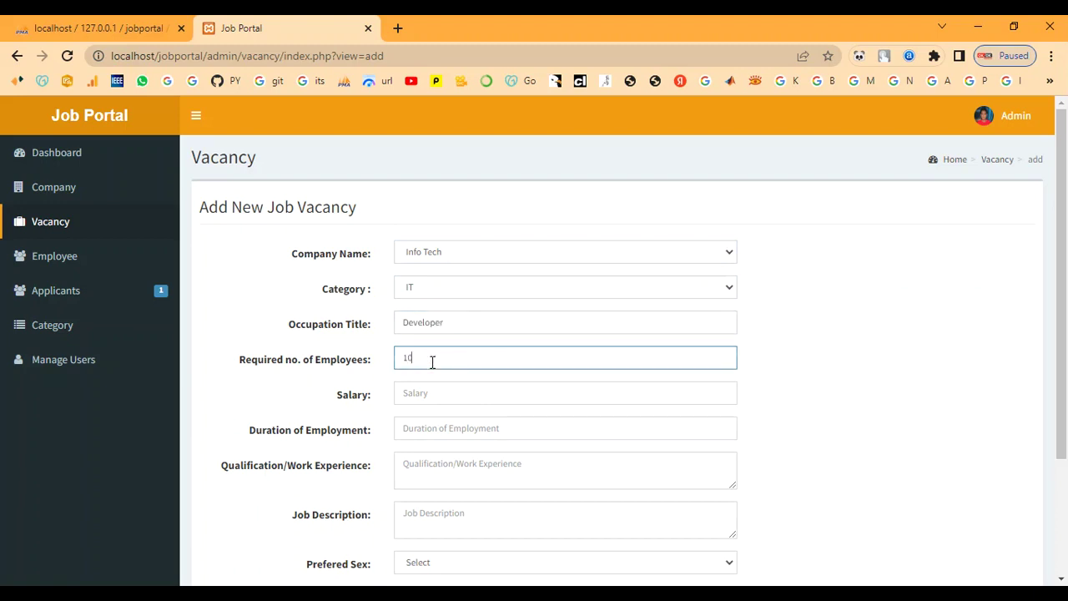
pyautogui.click(423, 392)
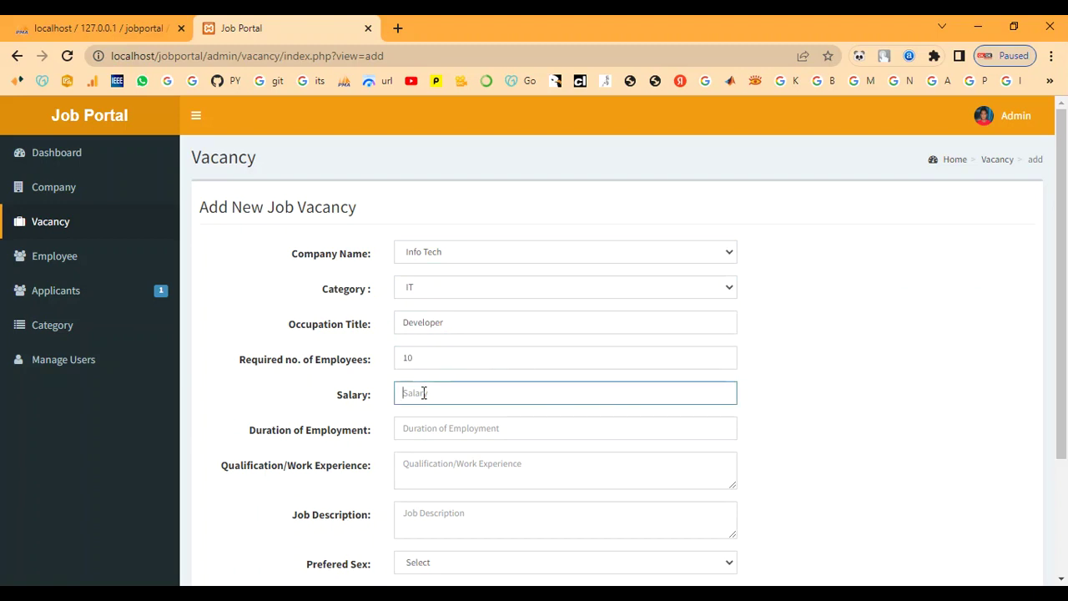
pyautogui.write('30000')
pyautogui.click(451, 427)
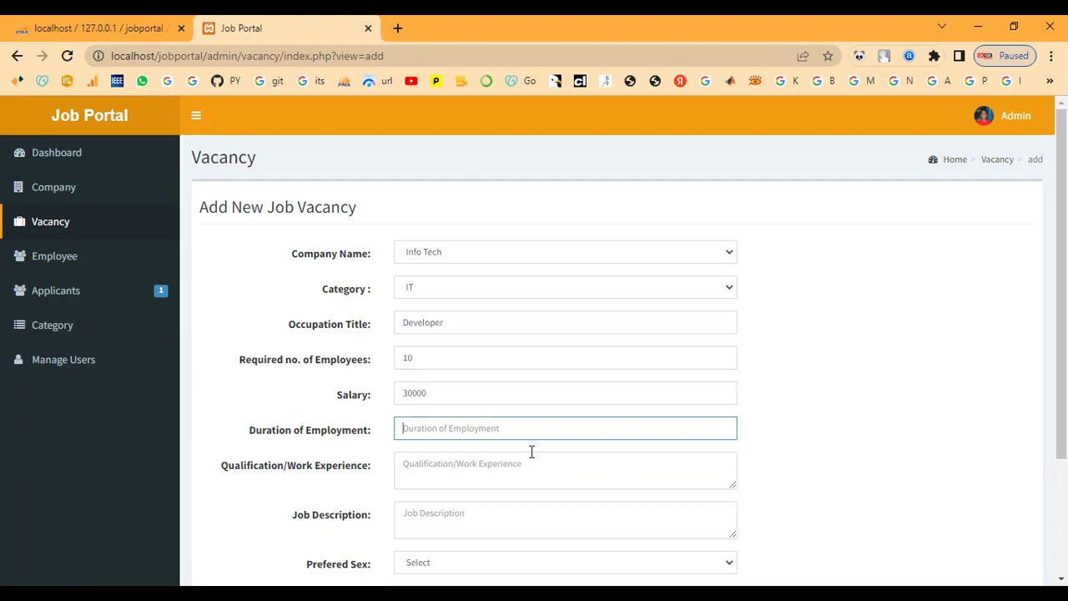
pyautogui.write('6')
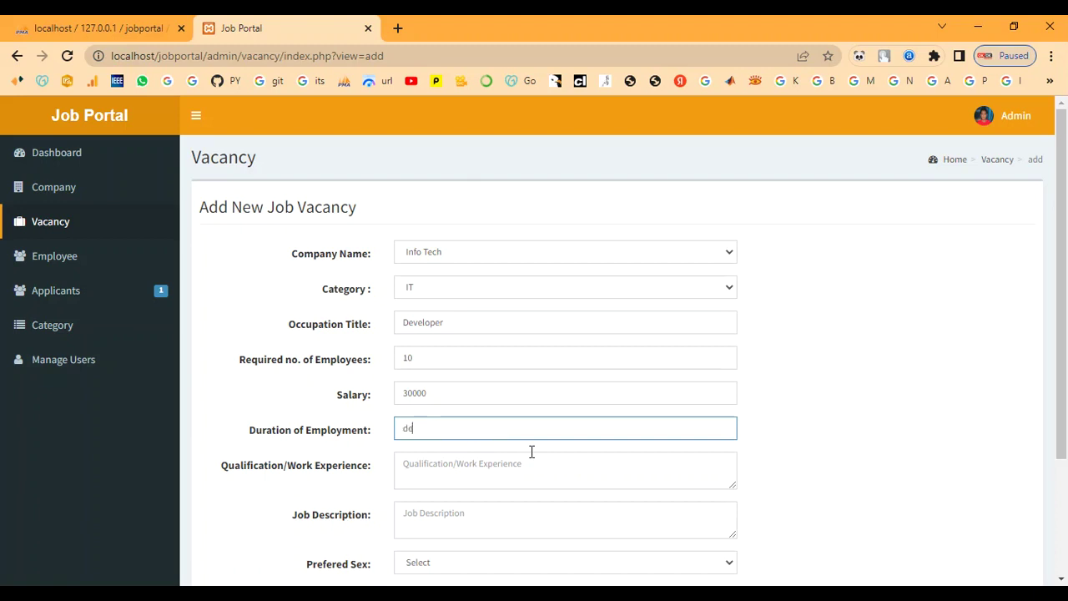
pyautogui.press('BackSpace')
pyautogui.press('BackSpace')
pyautogui.write('2029dec')
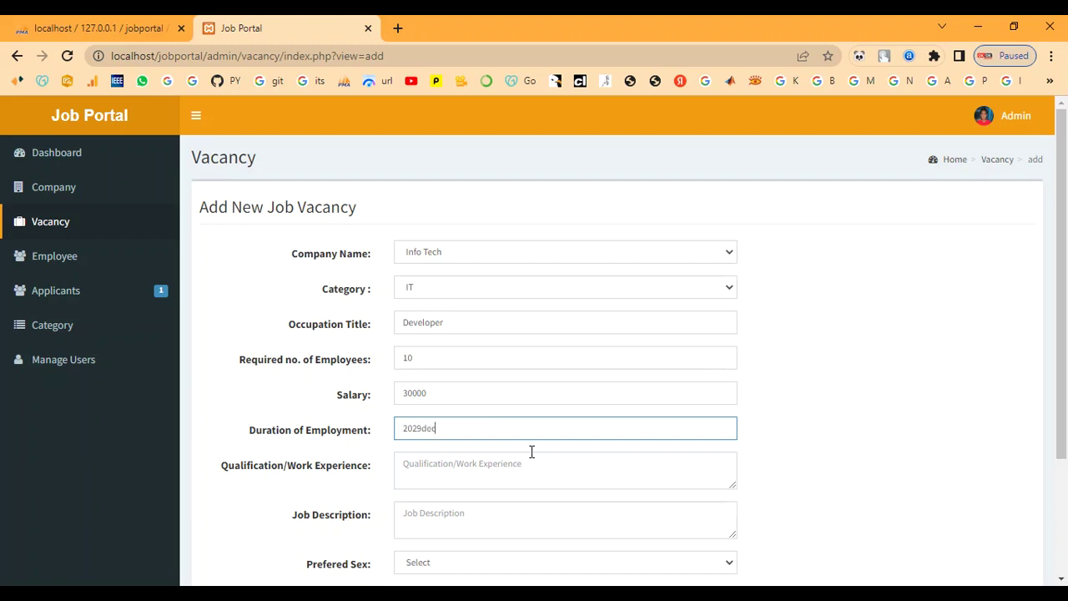
# Step: Enter qualification 1year and job description Wanted
pyautogui.scroll(-1, 532, 451)
pyautogui.click(518, 391)
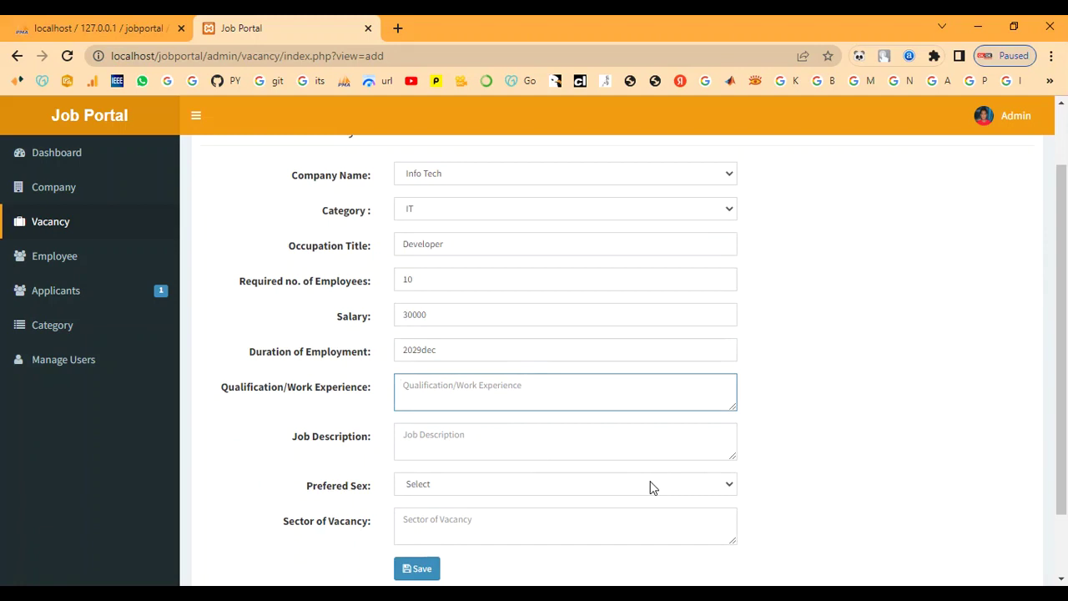
pyautogui.write('1year')
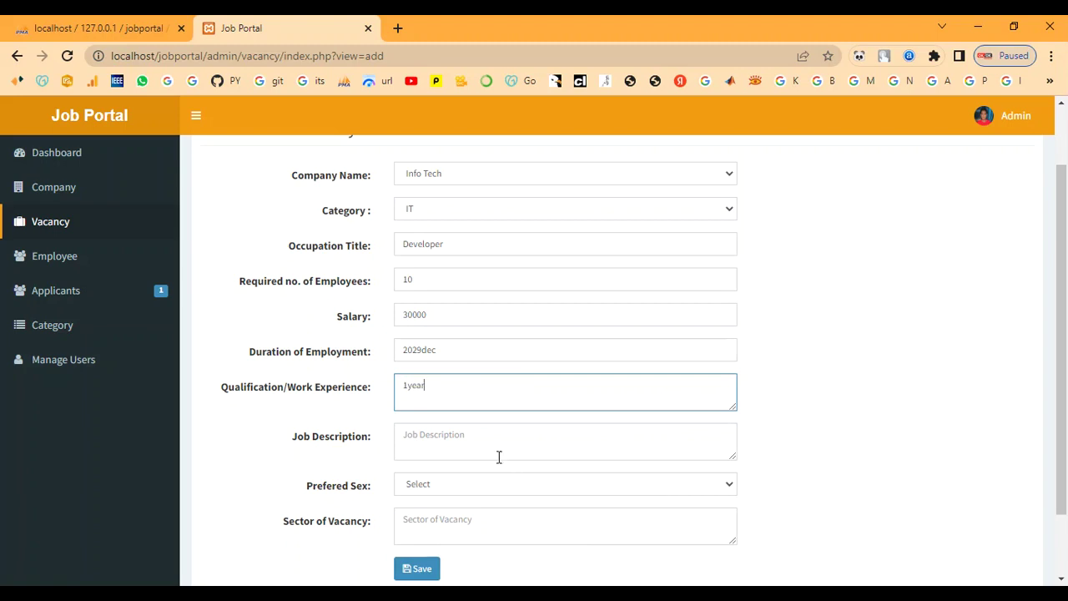
pyautogui.click(465, 443)
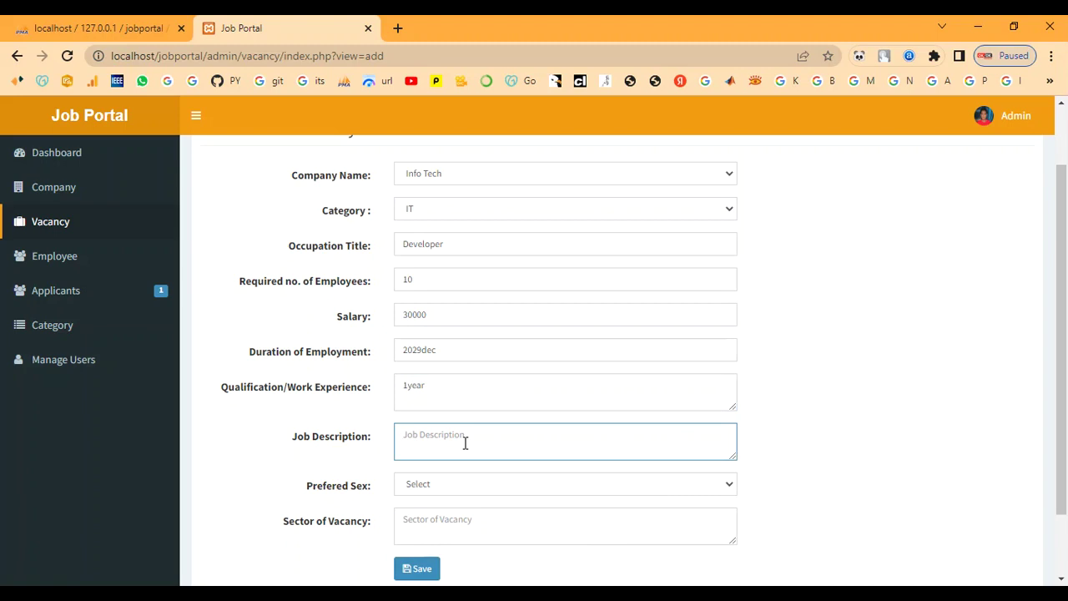
pyautogui.write('Wanted')
# Step: Choose Male/Female as preferred sex, enter sector yes, and save the vacancy
pyautogui.scroll(-1, 465, 443)
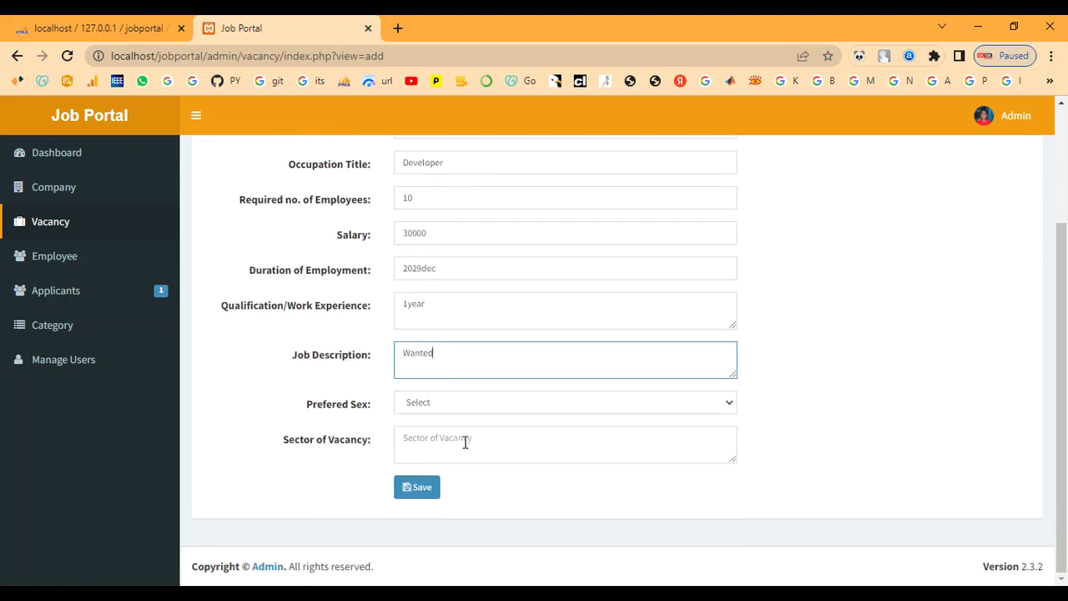
pyautogui.click(458, 405)
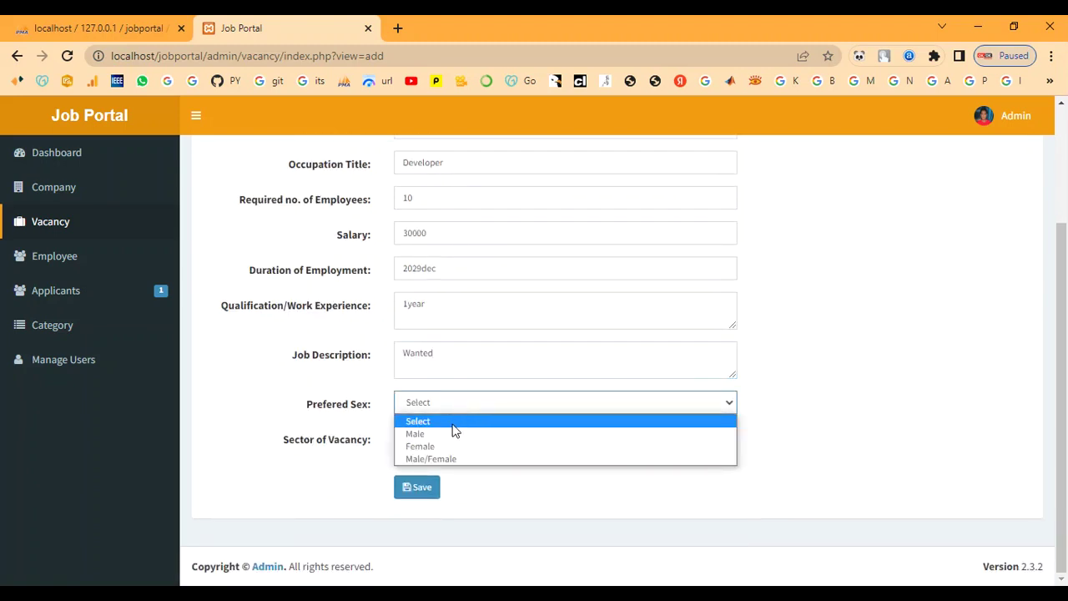
pyautogui.click(447, 458)
pyautogui.click(448, 443)
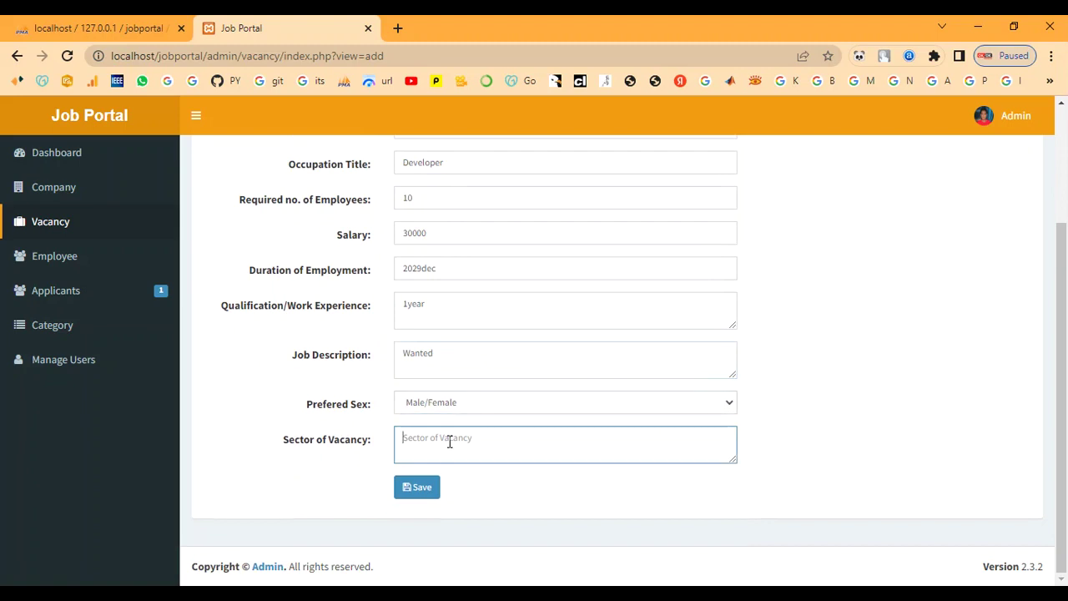
pyautogui.write('yes')
pyautogui.click(421, 488)
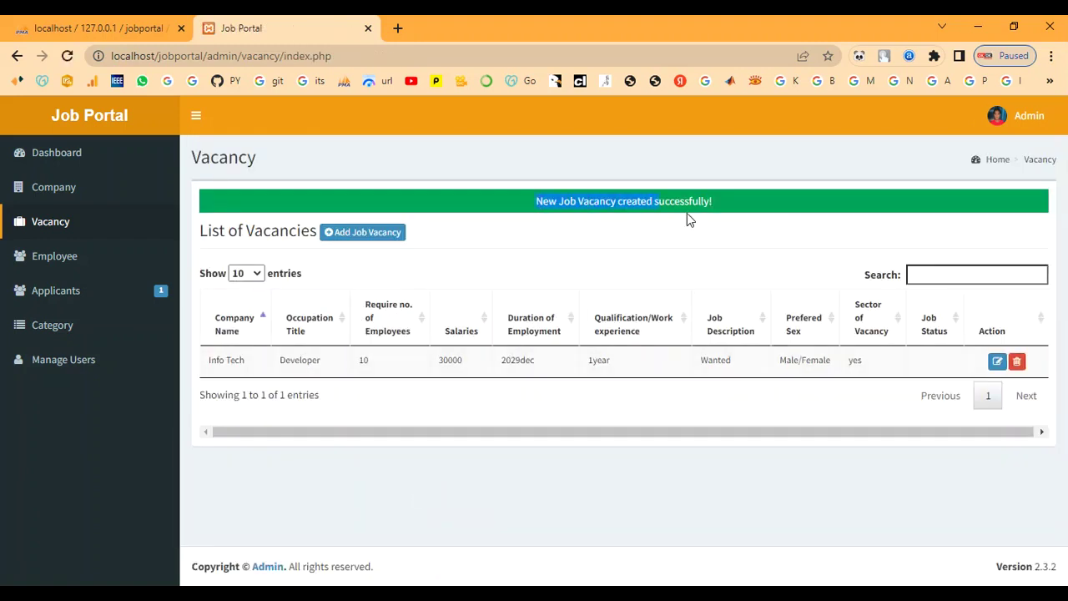
# Step: Check the new Developer vacancy's row, including the 2029dec duration, in the vacancy list
pyautogui.doubleClick(765, 234)
pyautogui.click(765, 236)
pyautogui.moveTo(292, 360); pyautogui.dragTo(376, 374)
pyautogui.click(533, 360)
pyautogui.doubleClick(532, 360)
pyautogui.moveTo(721, 371); pyautogui.dragTo(862, 360)
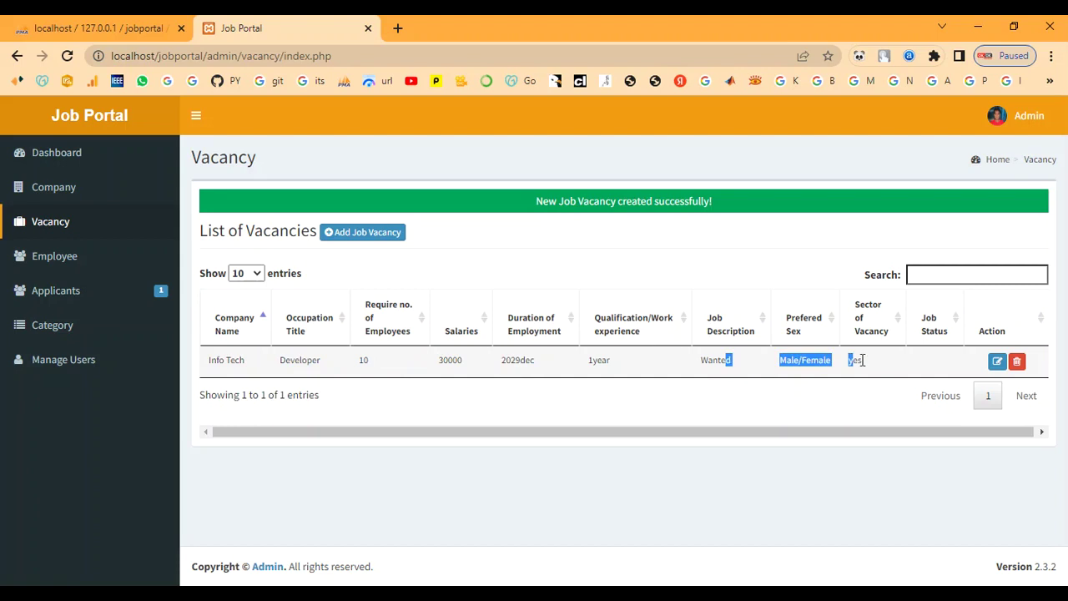
pyautogui.click(647, 407)
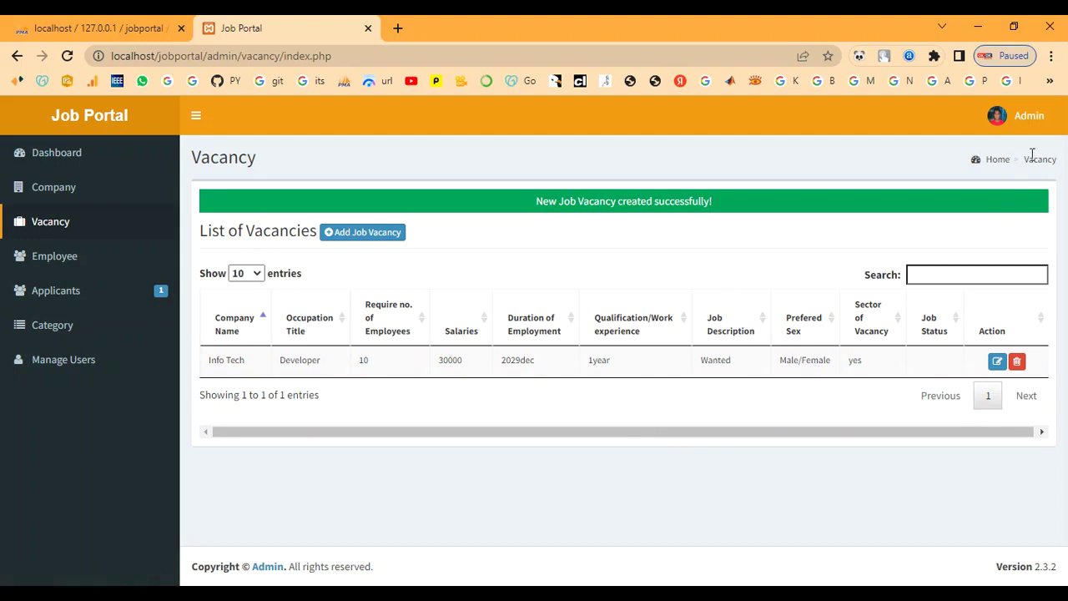
# Step: Sign out of the admin panel and begin changing the address to localhost/jobportal/
pyautogui.click(1030, 125)
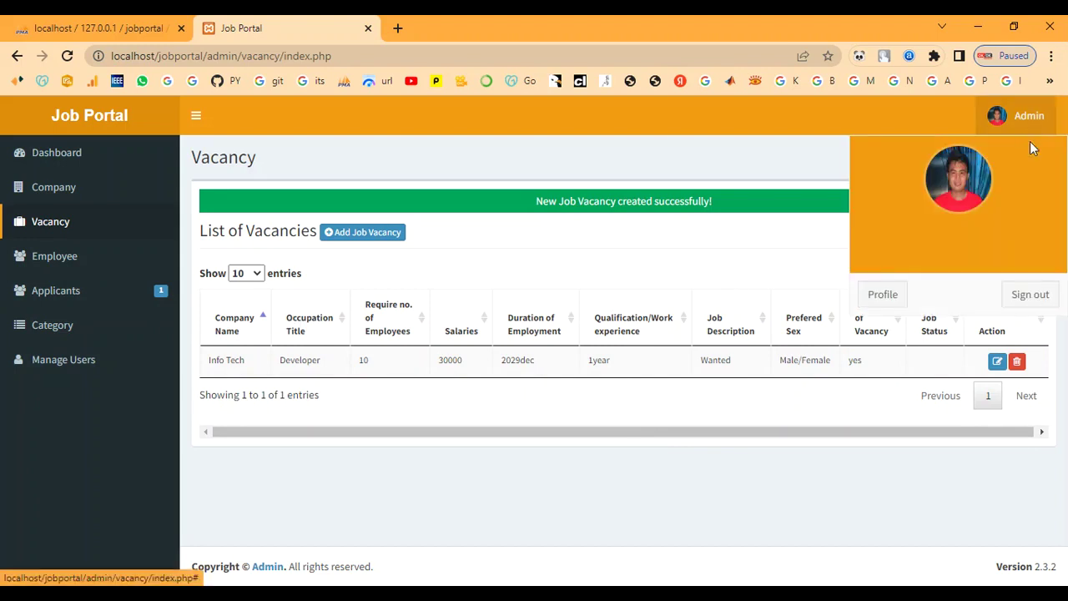
pyautogui.click(1022, 302)
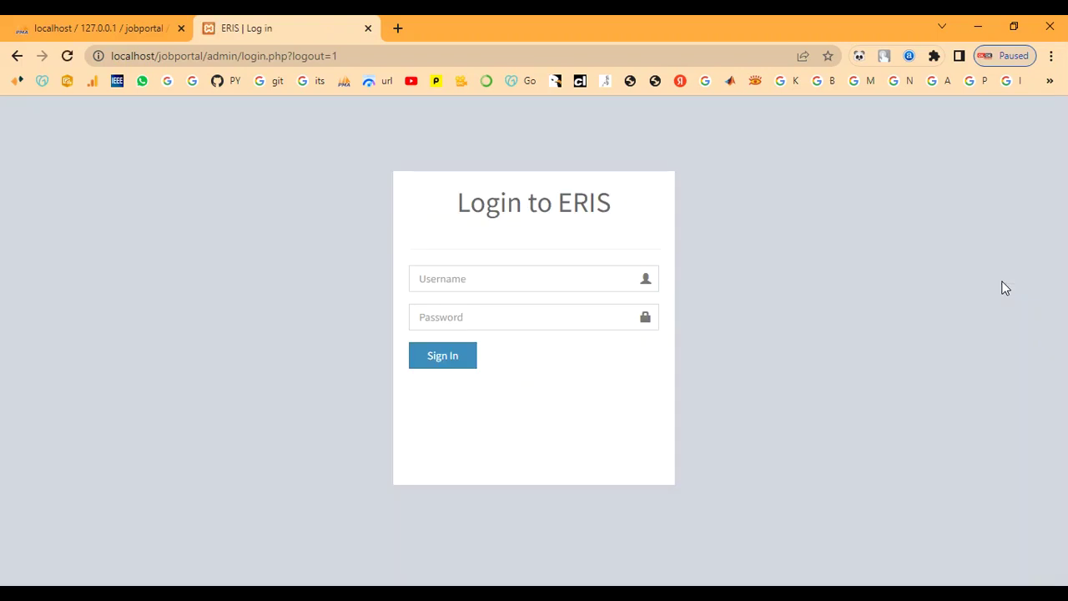
pyautogui.moveTo(207, 56); pyautogui.dragTo(419, 56)
# Step: Return to the public Job Portal home page and reload it
pyautogui.press('BackSpace')
pyautogui.press('Return')
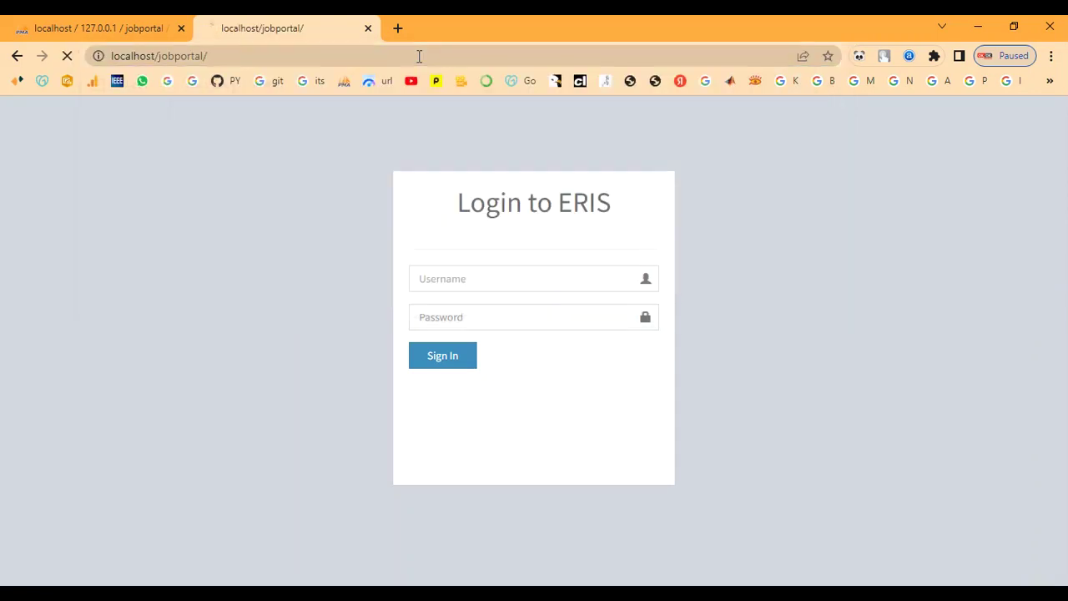
pyautogui.scroll(-4, 448, 231)
pyautogui.scroll(4, 459, 315)
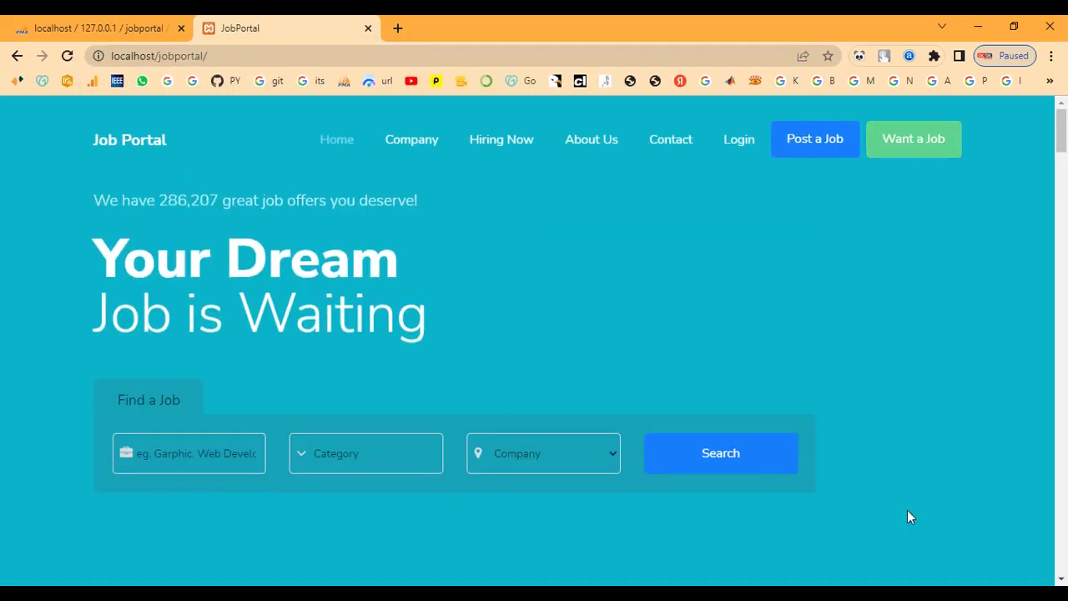
pyautogui.click(932, 148)
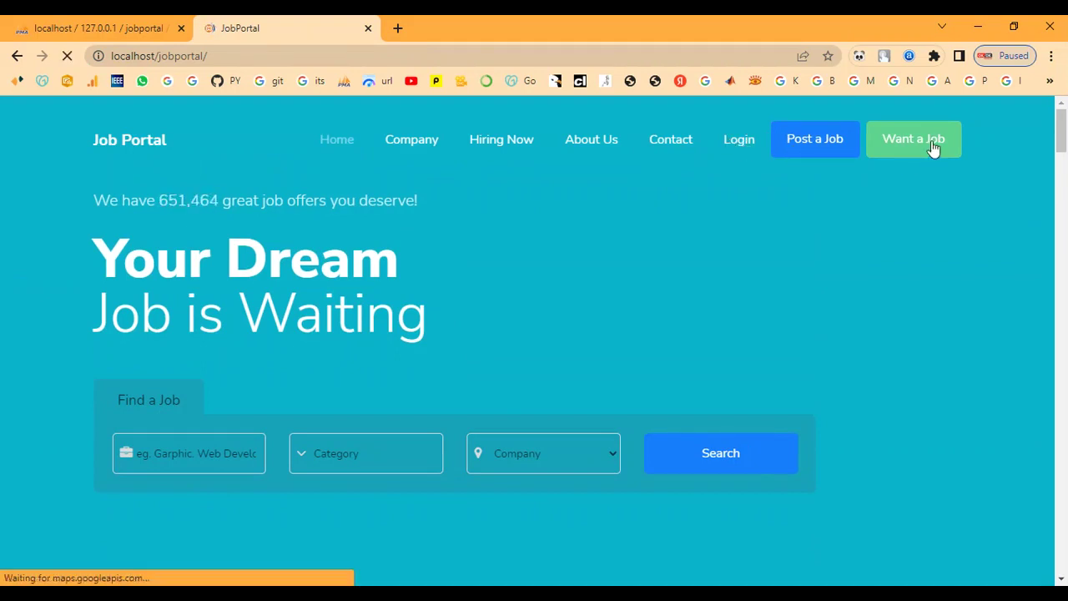
pyautogui.scroll(-5, 568, 255)
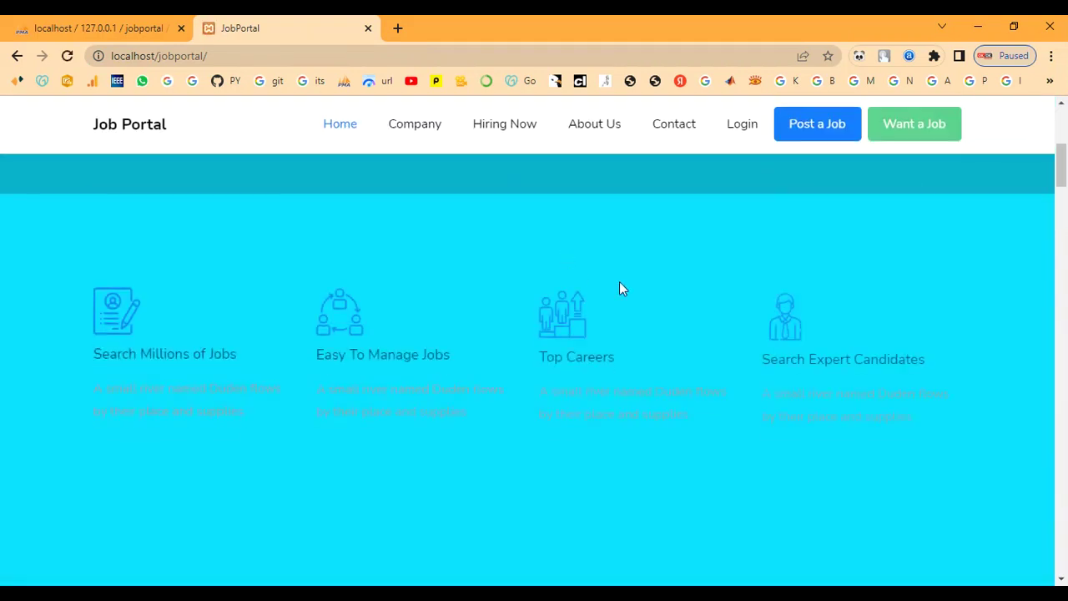
pyautogui.scroll(5, 619, 290)
# Step: Browse the Company listing down to the Info Tech card in Chennai, then go to Hiring Now
pyautogui.click(426, 143)
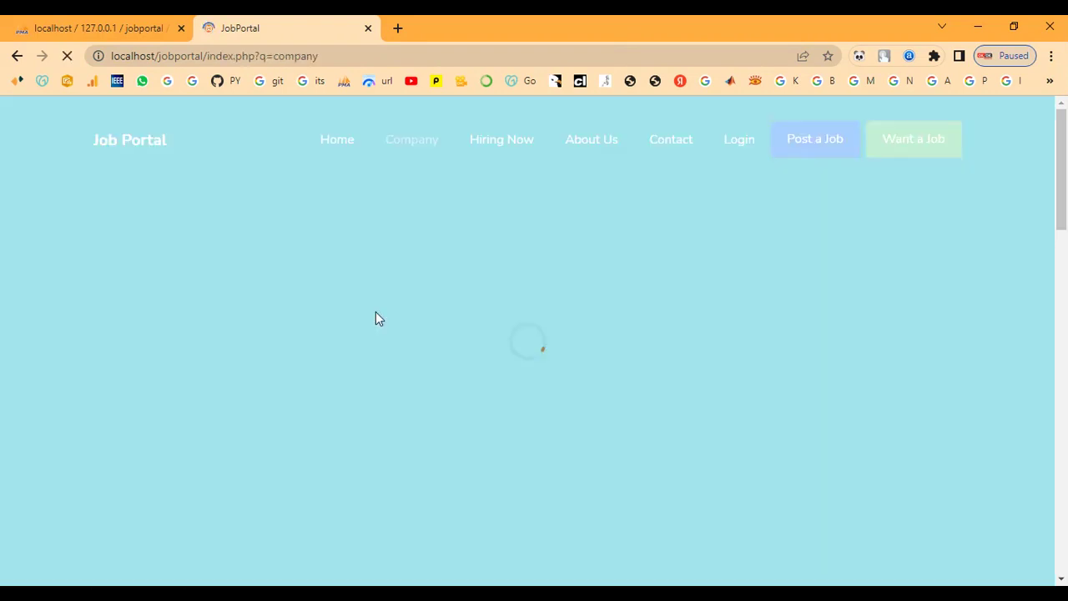
pyautogui.scroll(-4, 374, 334)
pyautogui.scroll(-1, 355, 360)
pyautogui.scroll(-1, 329, 423)
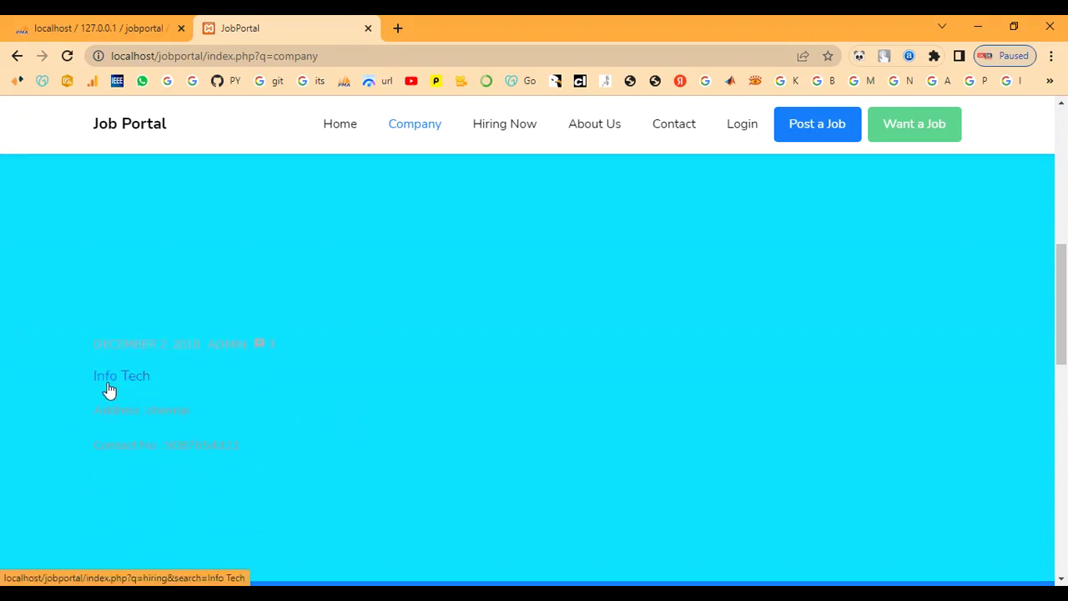
pyautogui.scroll(-1, 145, 448)
pyautogui.moveTo(85, 264); pyautogui.dragTo(346, 391)
pyautogui.click(345, 390)
pyautogui.scroll(-1, 345, 391)
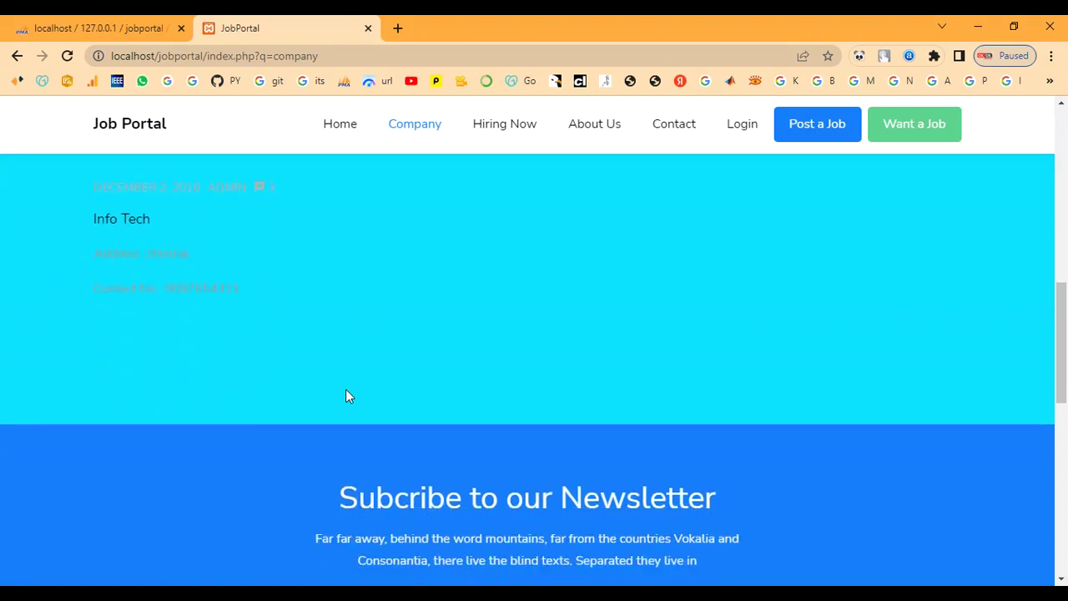
pyautogui.scroll(-1, 346, 389)
pyautogui.scroll(2, 347, 390)
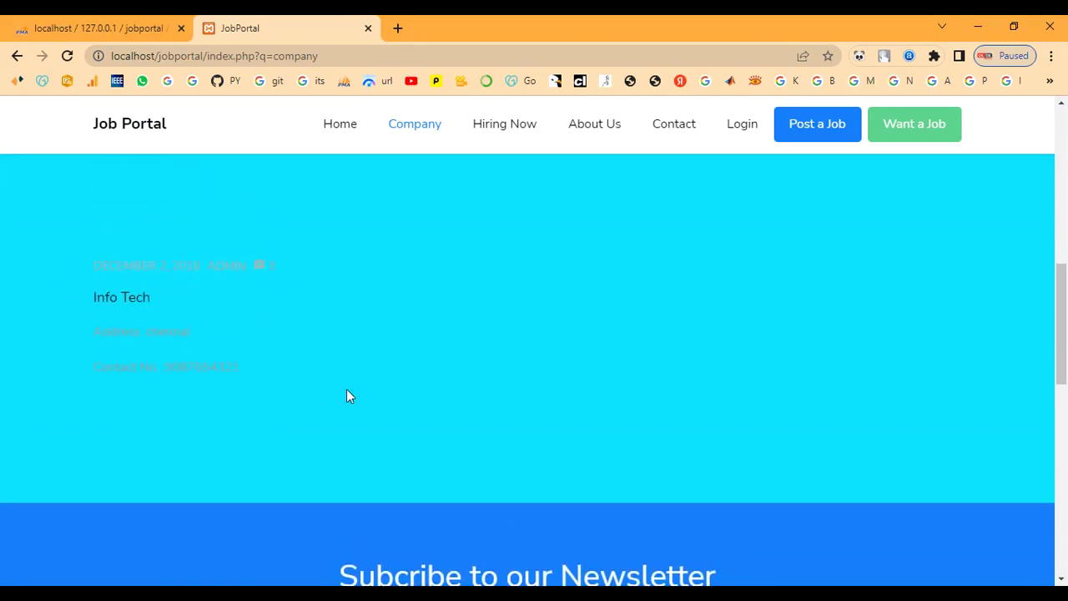
pyautogui.scroll(3, 347, 390)
pyautogui.scroll(-2, 347, 391)
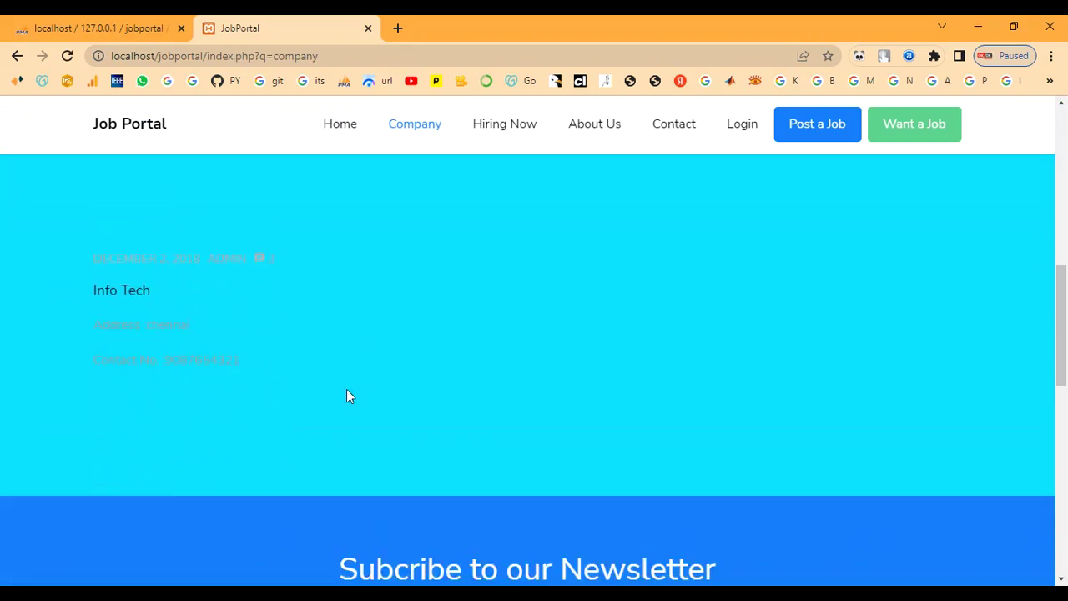
pyautogui.scroll(-8, 347, 390)
pyautogui.scroll(15, 438, 408)
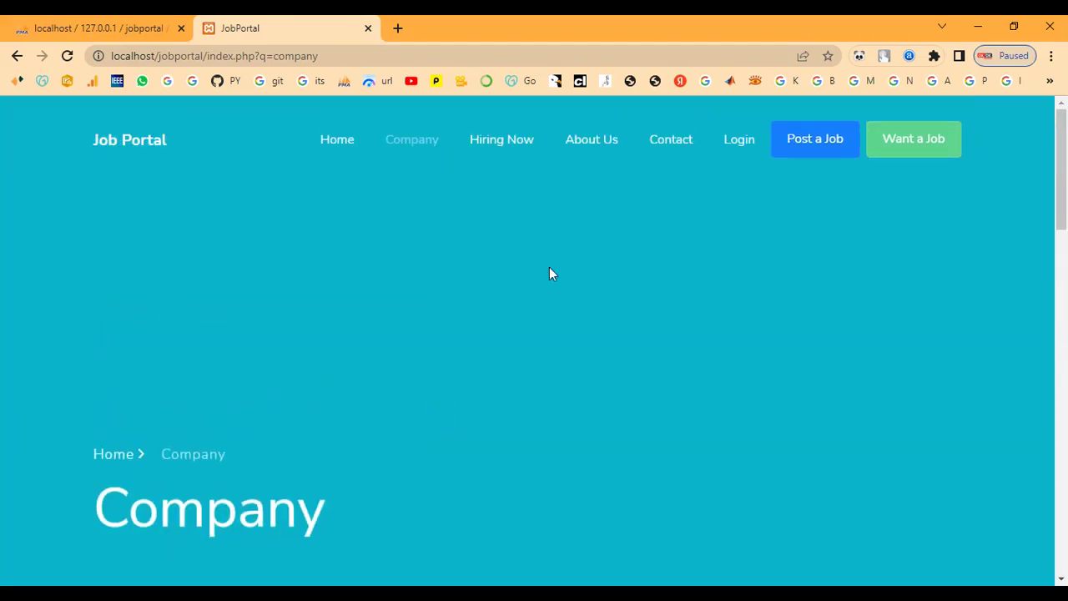
pyautogui.click(501, 142)
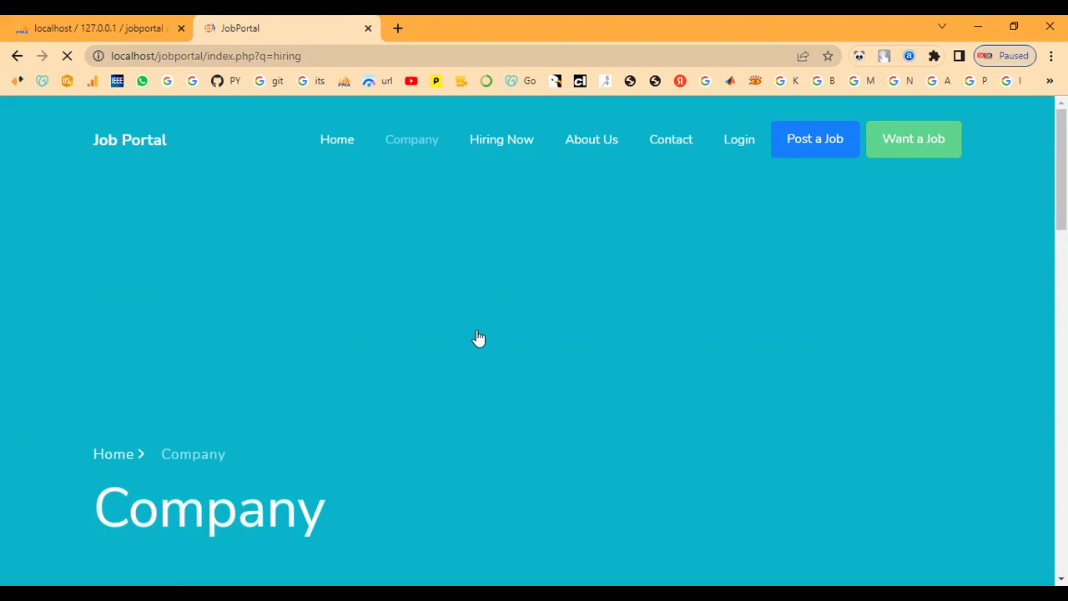
# Step: On the Hiring Now page, choose Apply Job for the Info Tech Developer position
pyautogui.scroll(-4, 476, 333)
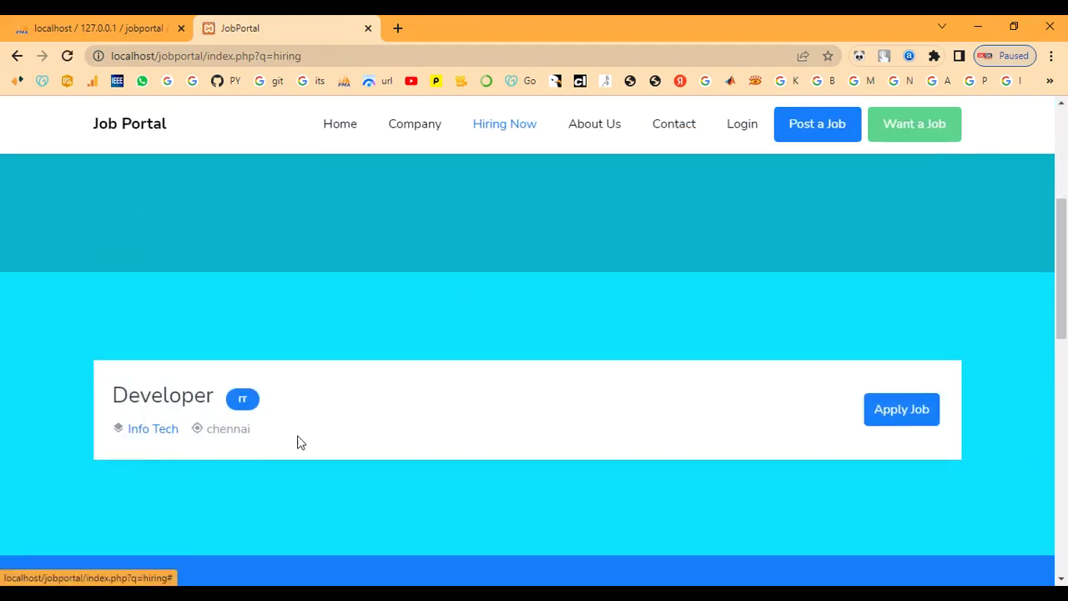
pyautogui.scroll(5, 470, 386)
pyautogui.scroll(-4, 503, 341)
pyautogui.scroll(4, 640, 342)
pyautogui.scroll(-4, 593, 215)
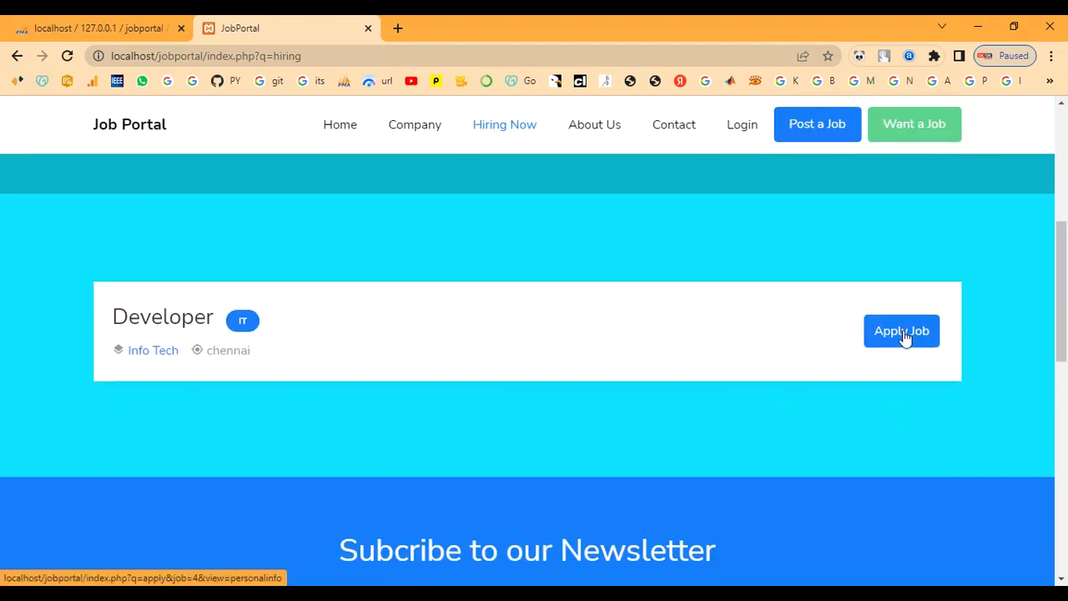
pyautogui.click(903, 330)
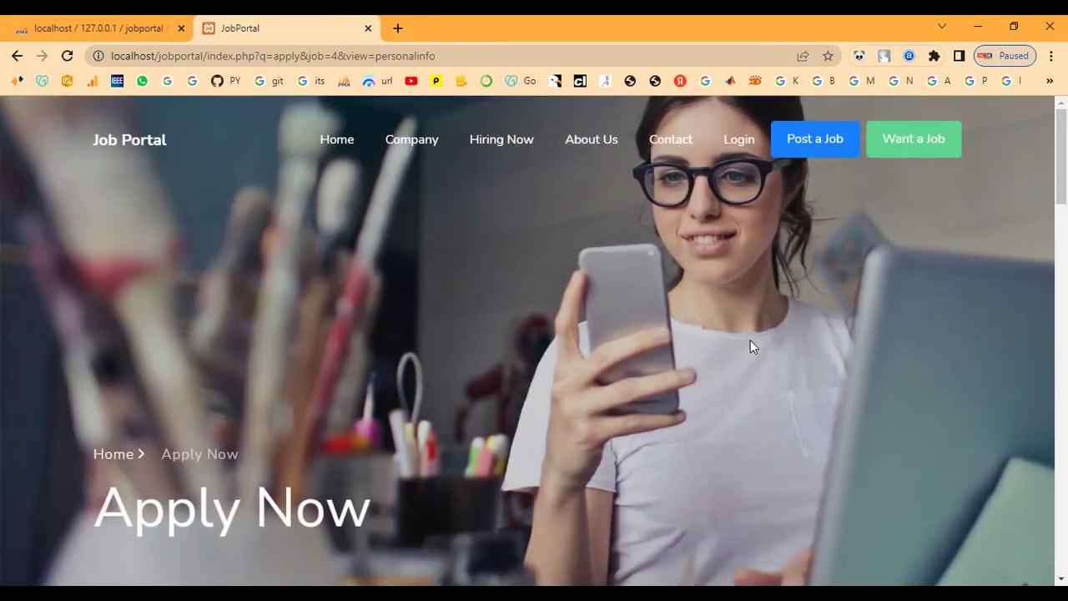
# Step: Review the Developer job details and applicant form on the Apply Now page
pyautogui.scroll(-2, 750, 347)
pyautogui.moveTo(55, 370); pyautogui.dragTo(460, 364)
pyautogui.scroll(-3, 460, 364)
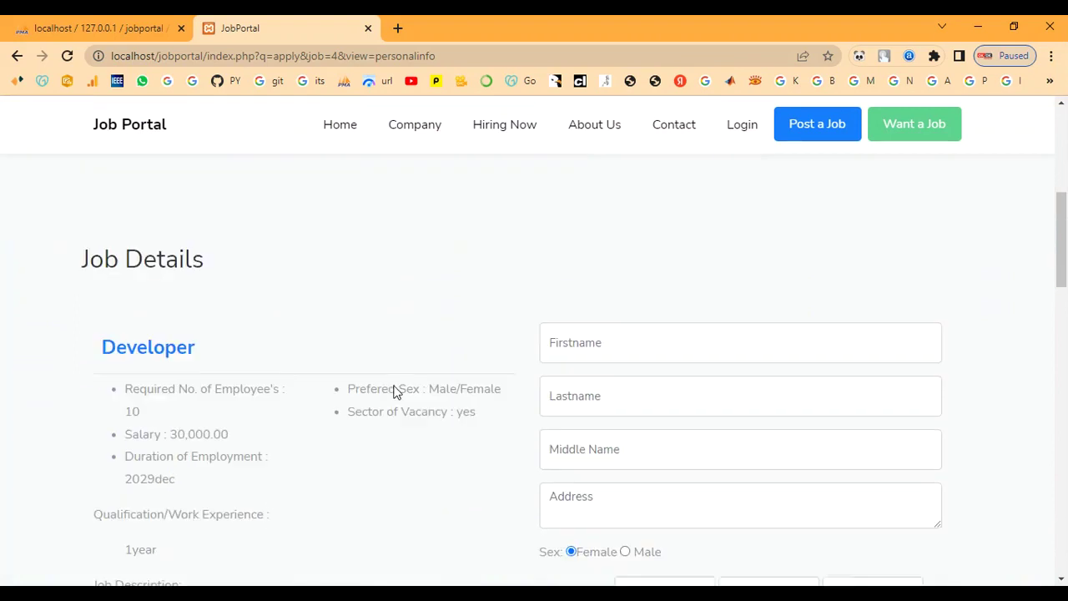
pyautogui.moveTo(75, 242); pyautogui.dragTo(225, 231)
pyautogui.click(292, 229)
pyautogui.scroll(-2, 484, 336)
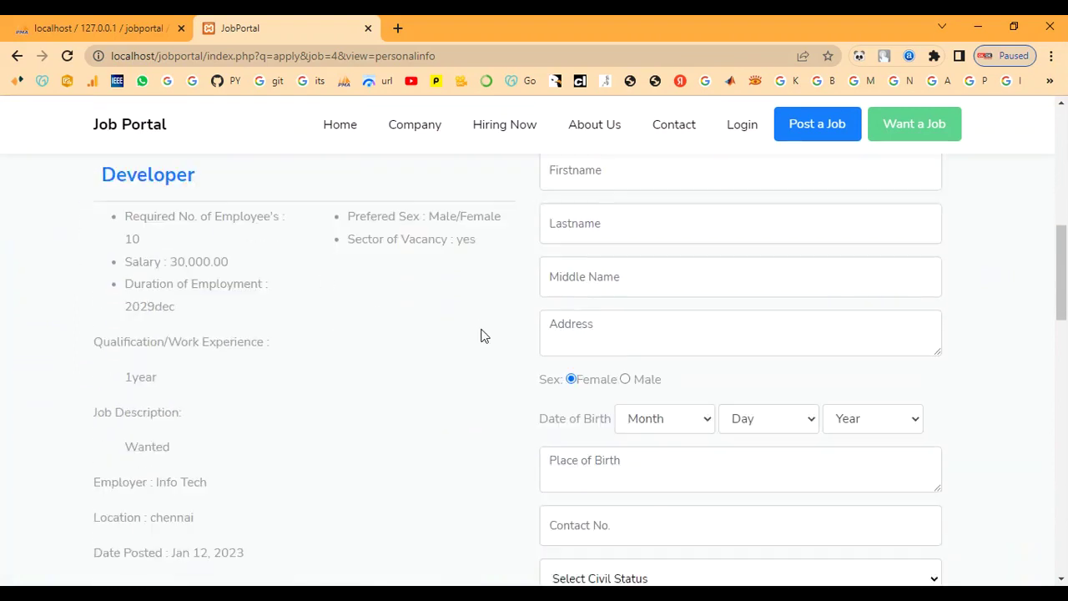
pyautogui.scroll(-12, 482, 335)
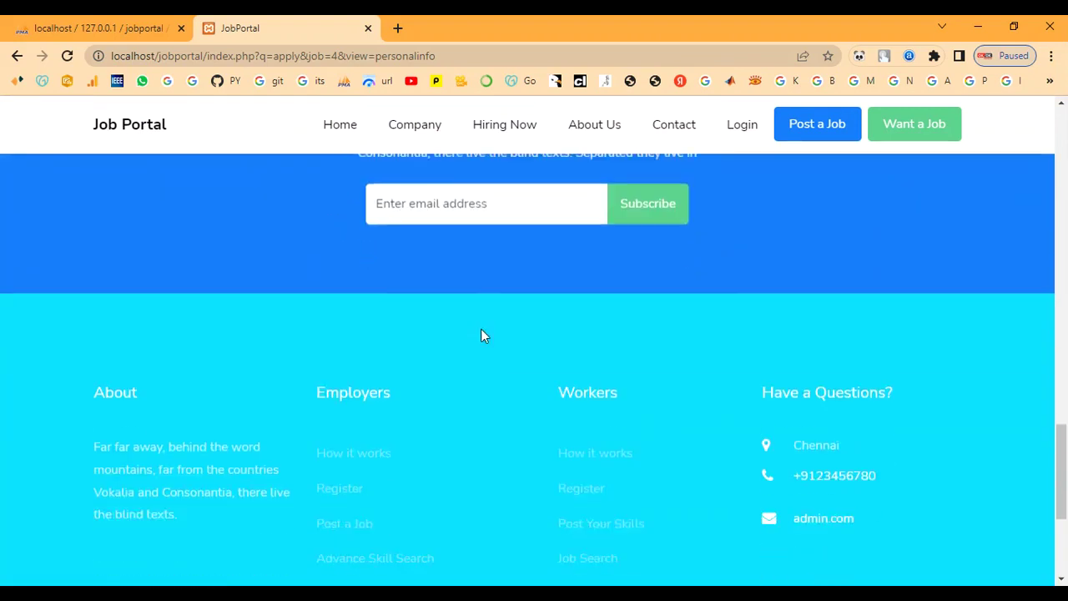
pyautogui.scroll(13, 482, 335)
# Step: Enter the applicant's first, last and middle names and home address
pyautogui.click(575, 303)
pyautogui.write('ram')
pyautogui.press('Tab')
pyautogui.write('ra')
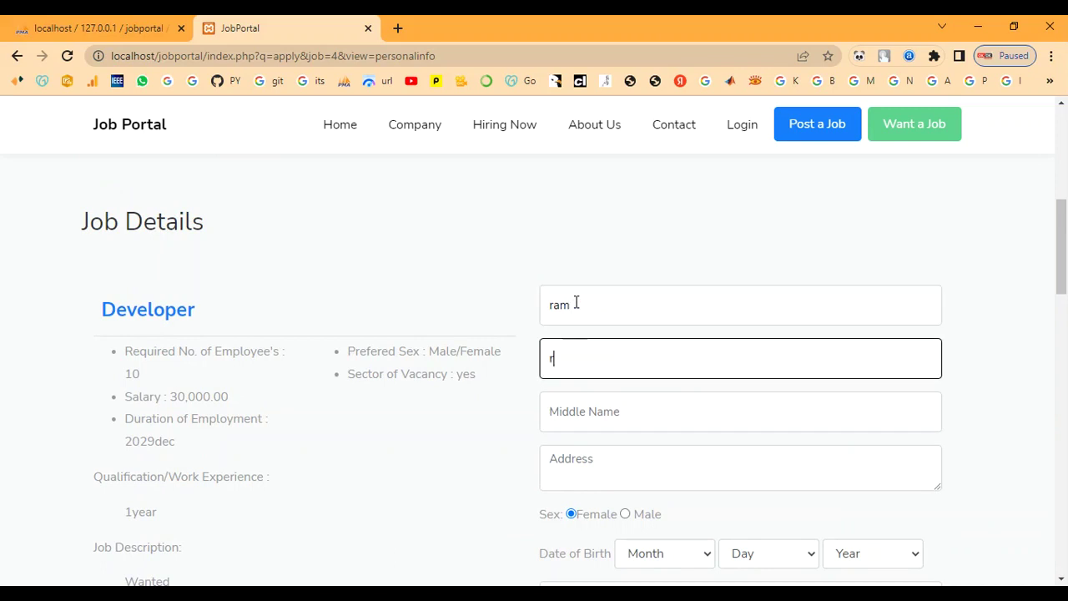
pyautogui.press('Tab')
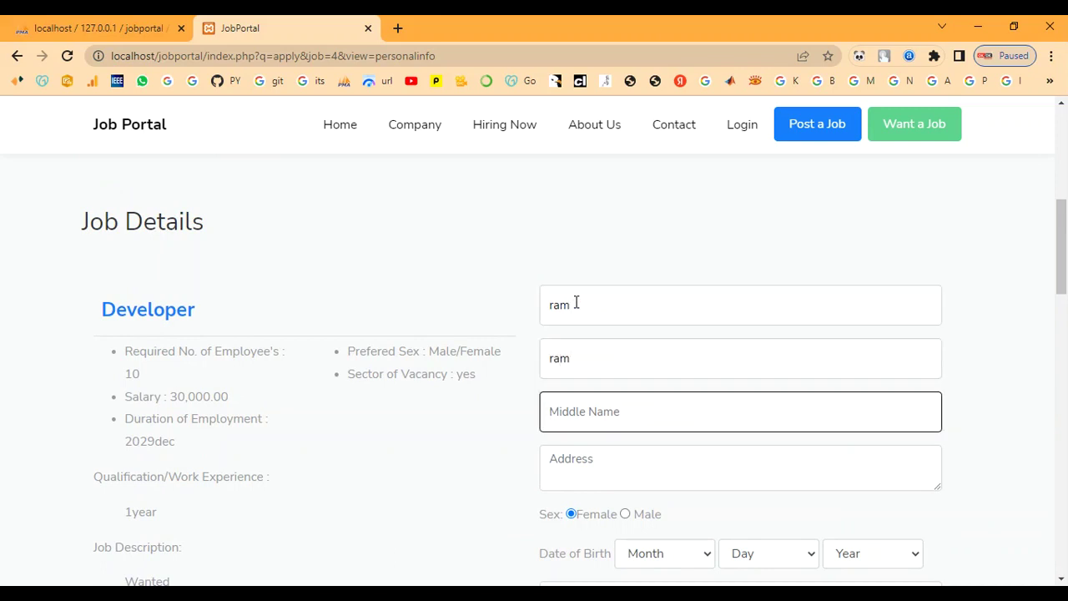
pyautogui.write('ram')
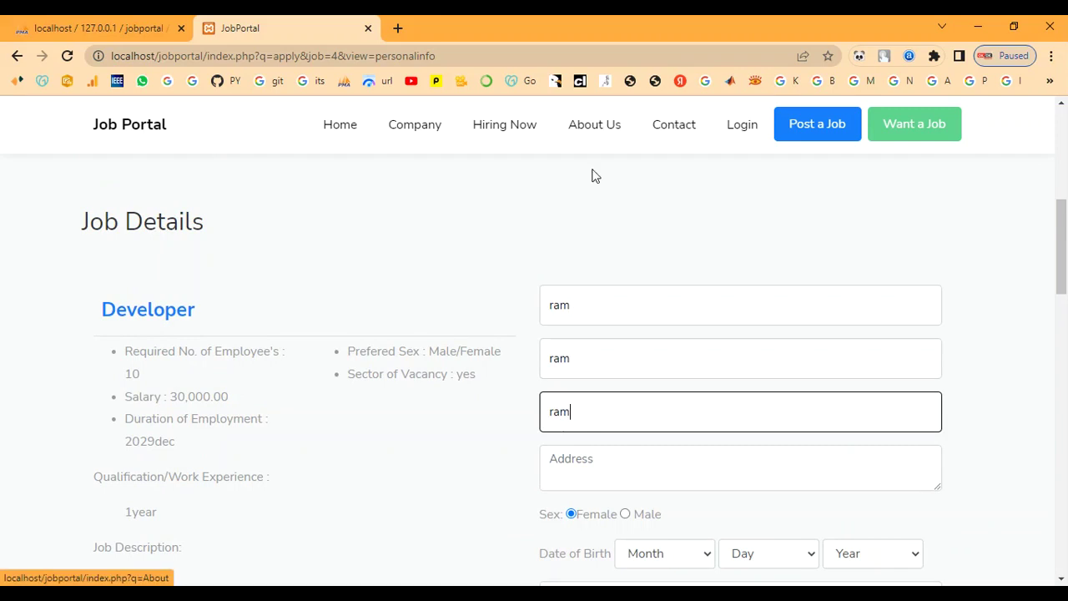
pyautogui.scroll(-2, 563, 274)
pyautogui.click(558, 305)
pyautogui.write('chennai')
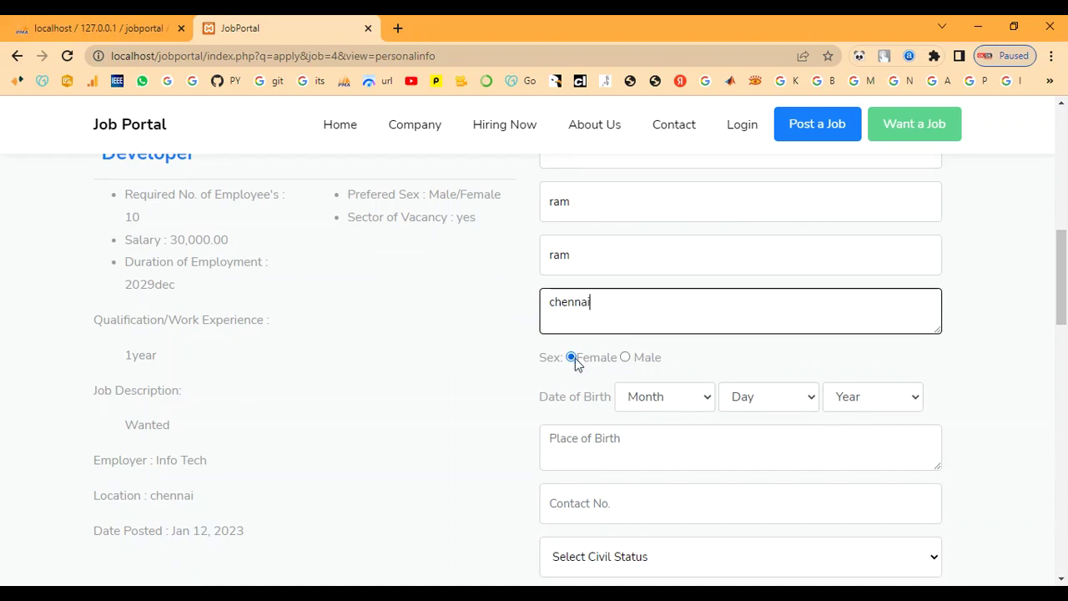
# Step: Set sex to Male, birth date to Jul 16, 2000, and fill in the place of birth
pyautogui.click(625, 358)
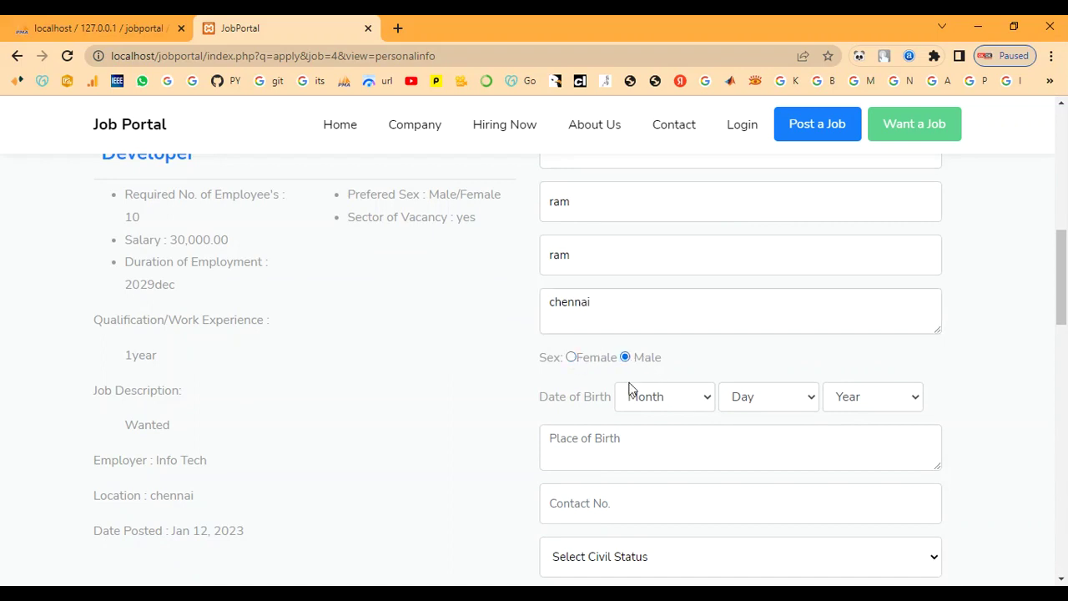
pyautogui.click(680, 404)
pyautogui.click(650, 286)
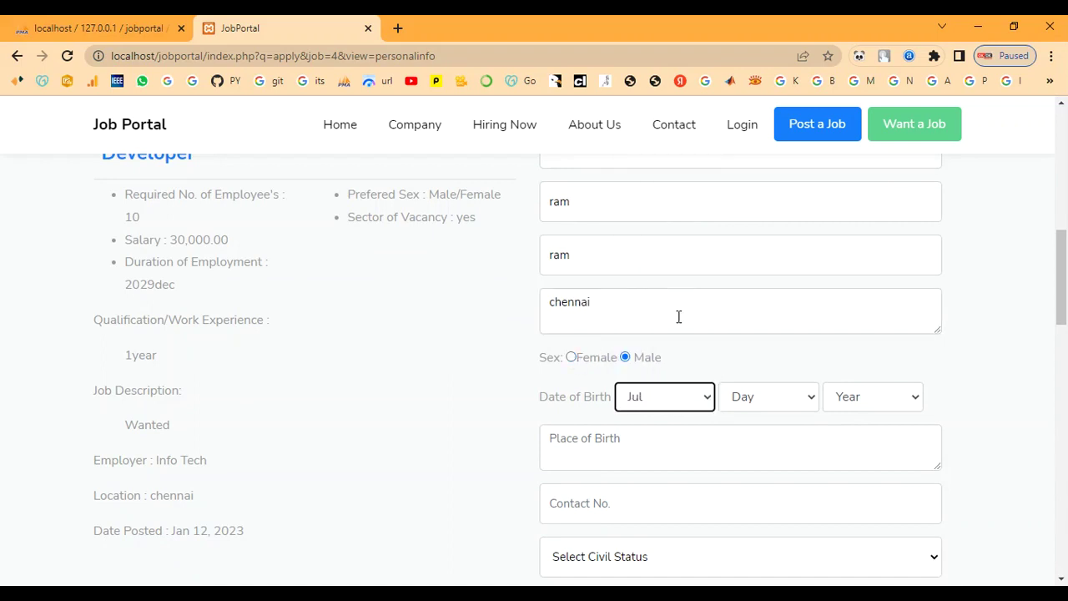
pyautogui.click(741, 405)
pyautogui.click(755, 320)
pyautogui.click(859, 395)
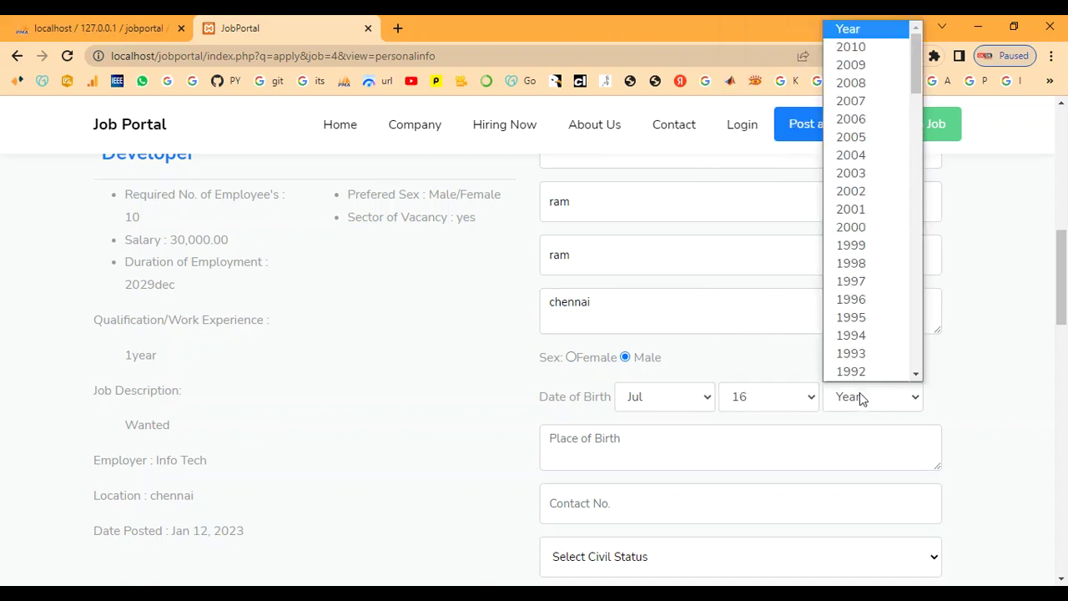
pyautogui.click(858, 228)
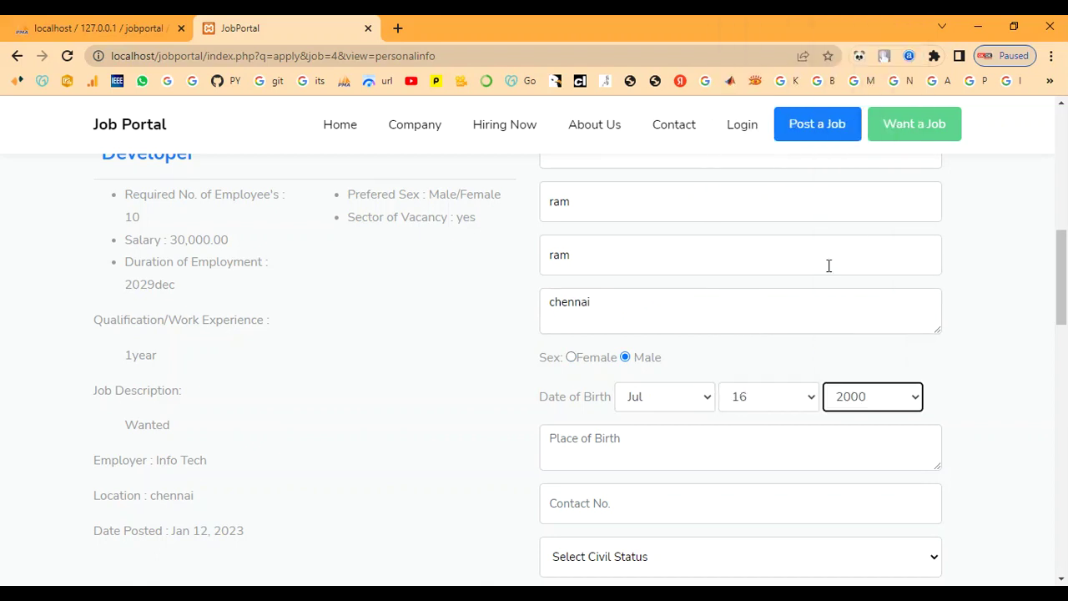
pyautogui.scroll(-1, 676, 443)
pyautogui.scroll(-1, 666, 453)
pyautogui.click(622, 376)
pyautogui.write('chennai')
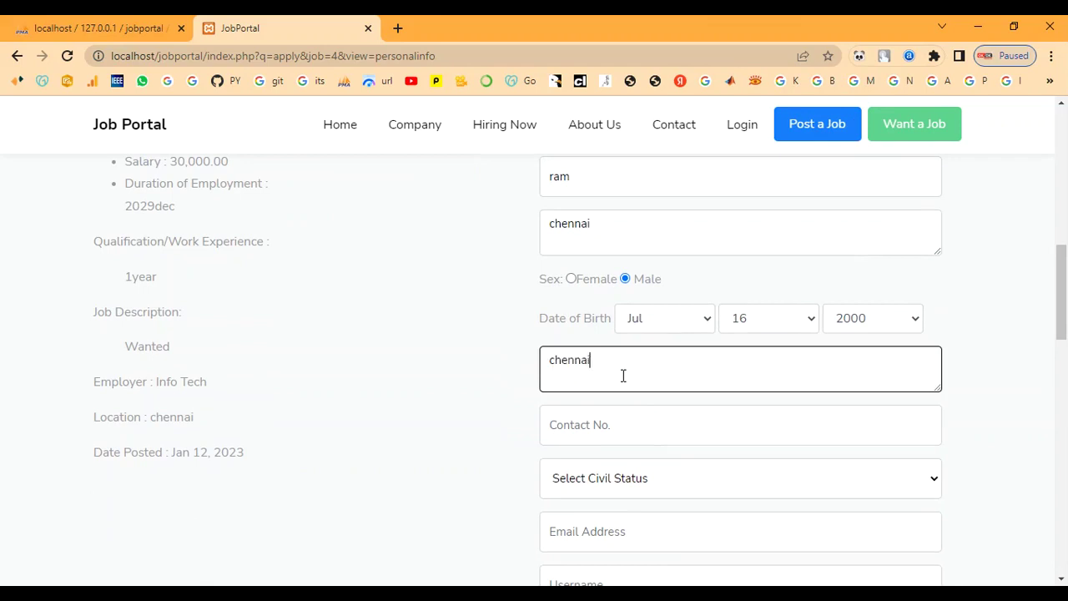
# Step: Enter the applicant's contact number and choose Single as civil status
pyautogui.click(608, 418)
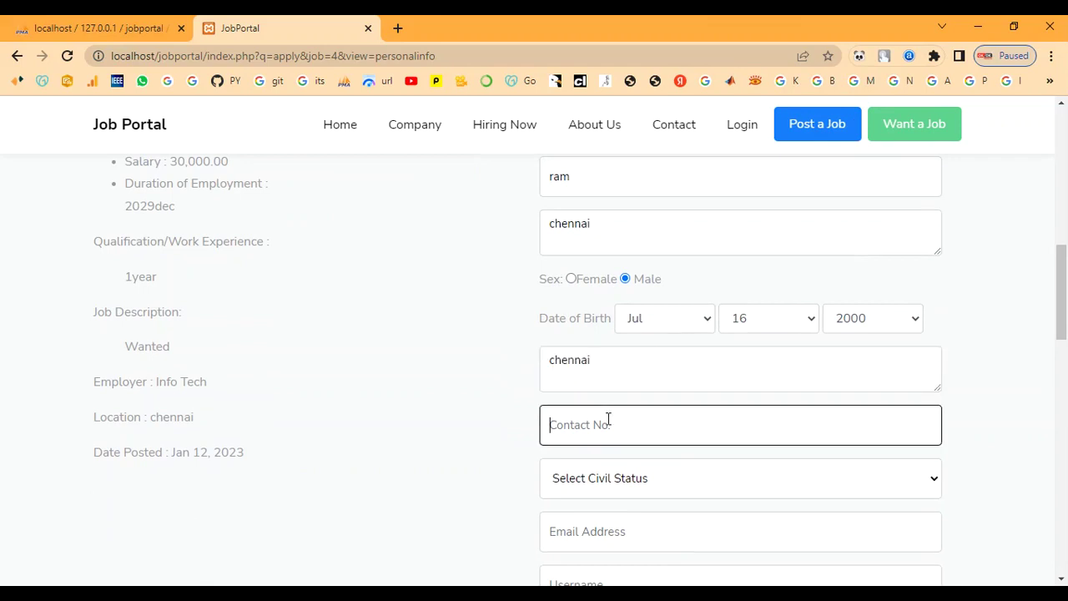
pyautogui.write('8907654321')
pyautogui.press('Tab')
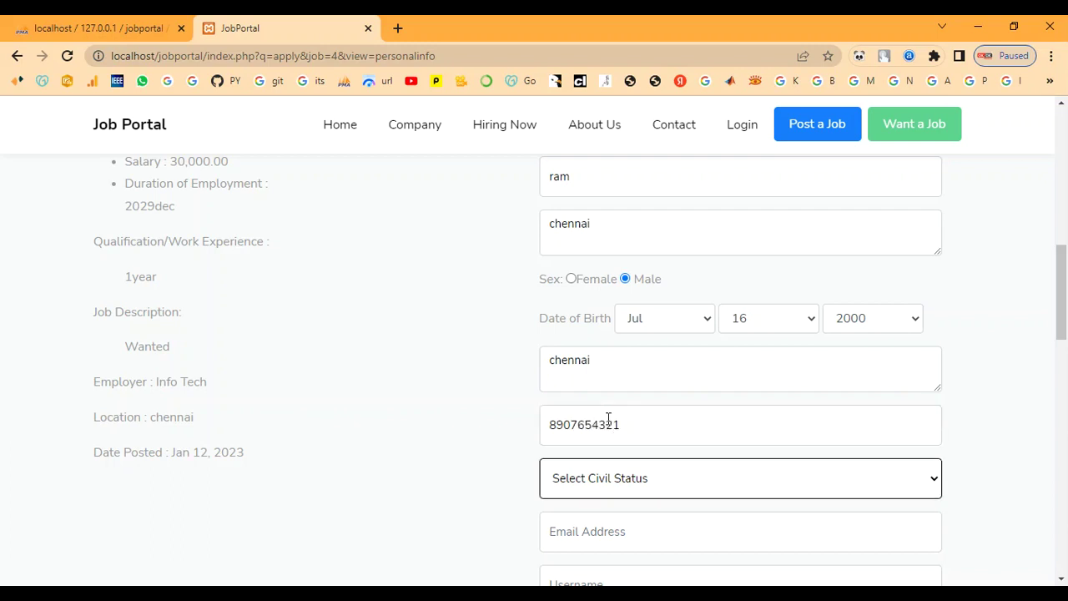
pyautogui.scroll(-2, 956, 288)
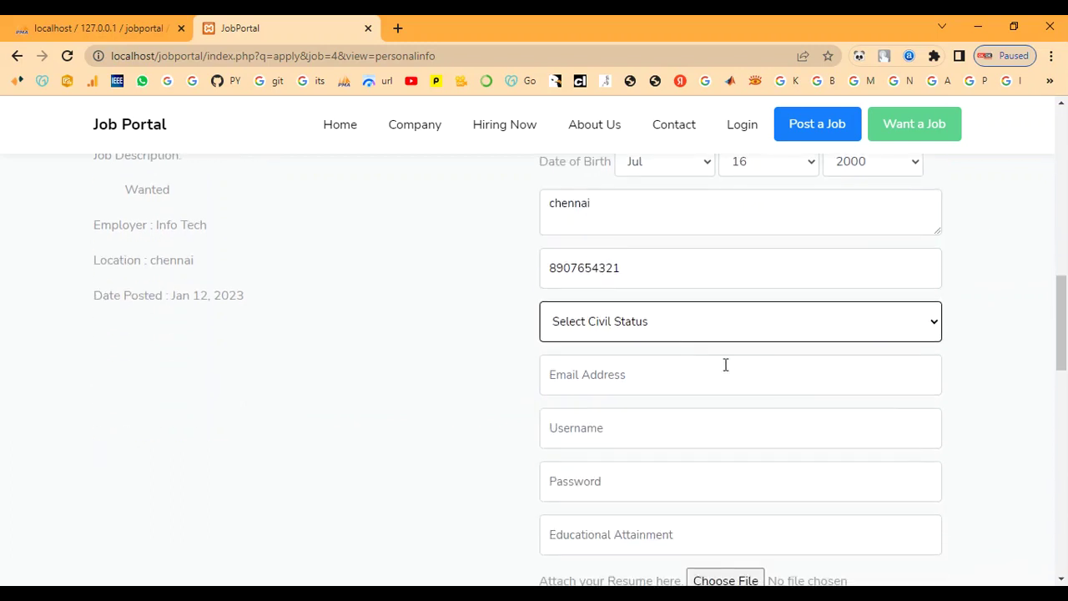
pyautogui.click(656, 327)
pyautogui.click(651, 367)
# Step: Enter the applicant's e-mail address and account password
pyautogui.click(647, 380)
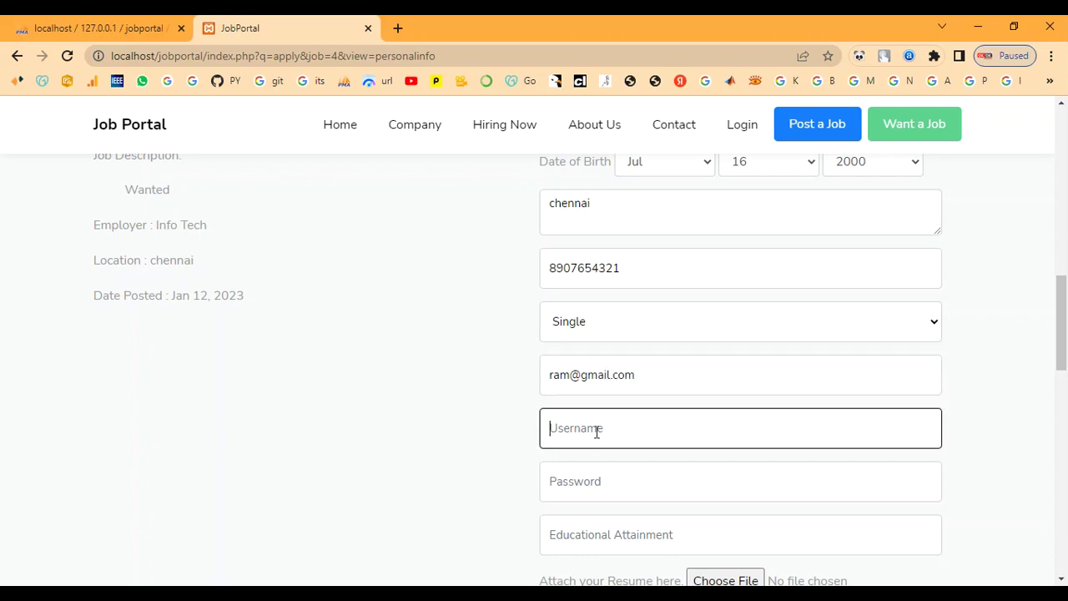
pyautogui.write('ram')
pyautogui.scroll(-1, 613, 431)
pyautogui.click(618, 404)
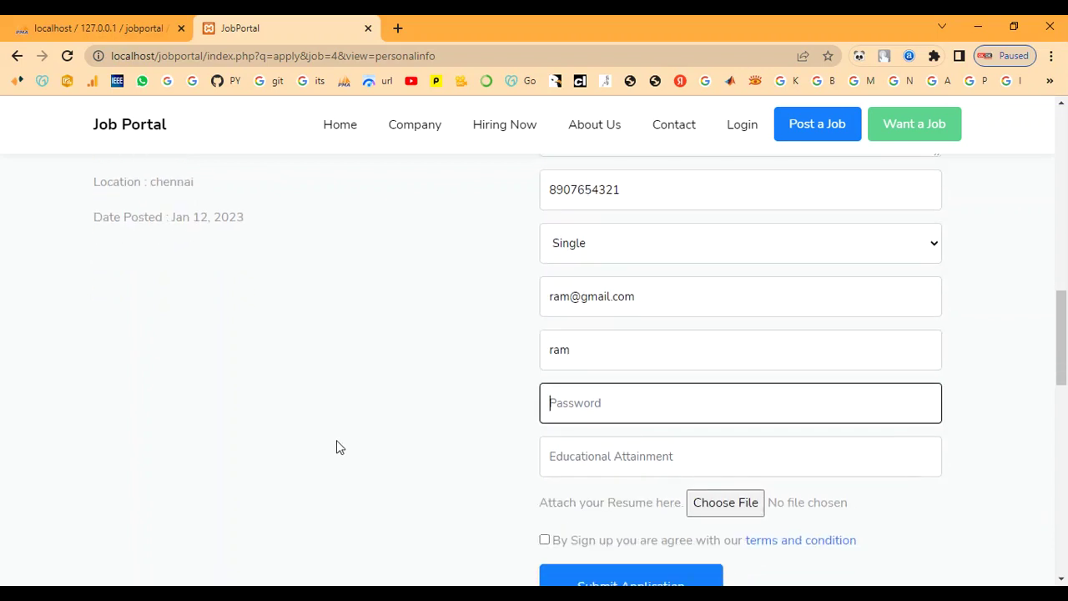
# Step: Set educational attainment to MSC CS, correcting the mistyped BSC CS
pyautogui.click(566, 461)
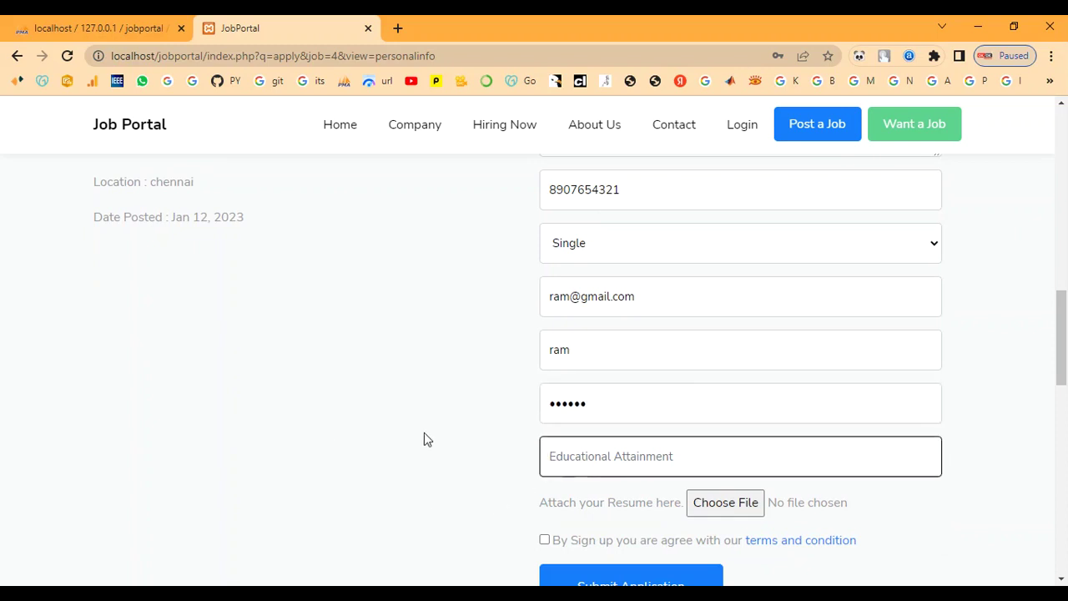
pyautogui.write('BSC CS')
pyautogui.click(554, 457)
pyautogui.press('BackSpace')
pyautogui.write('M')
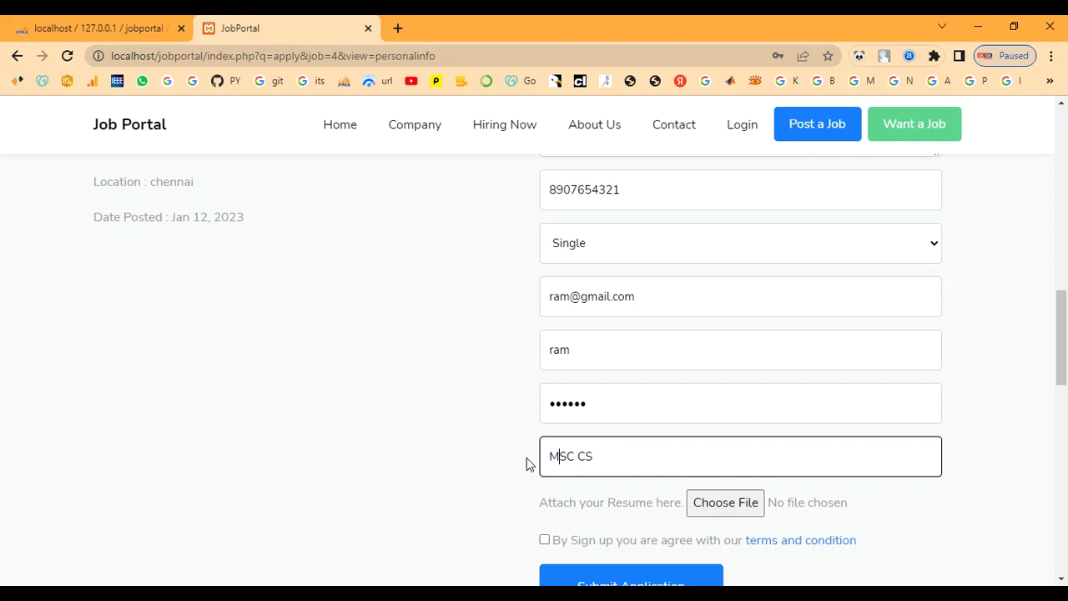
pyautogui.scroll(-2, 817, 526)
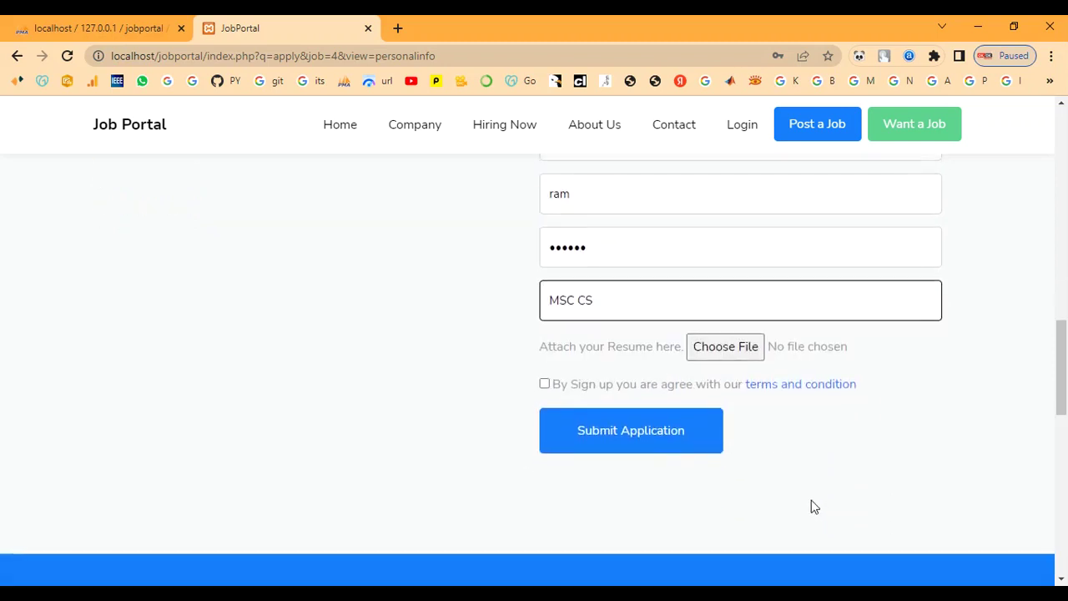
pyautogui.scroll(1, 814, 506)
# Step: Open the resume file picker and browse to the jobportal applicant > photos folder
pyautogui.click(743, 429)
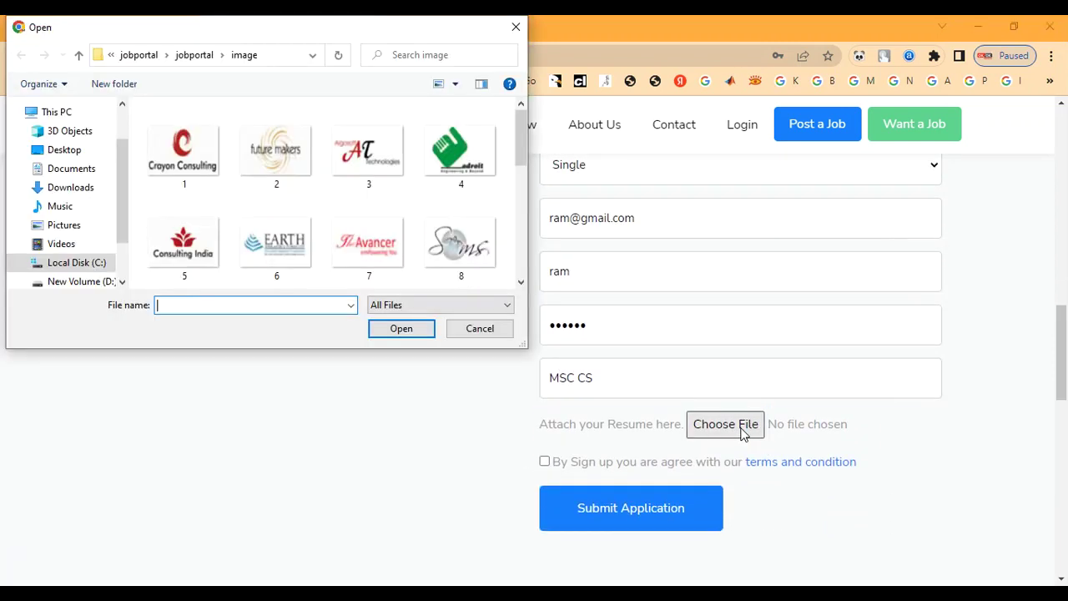
pyautogui.click(193, 56)
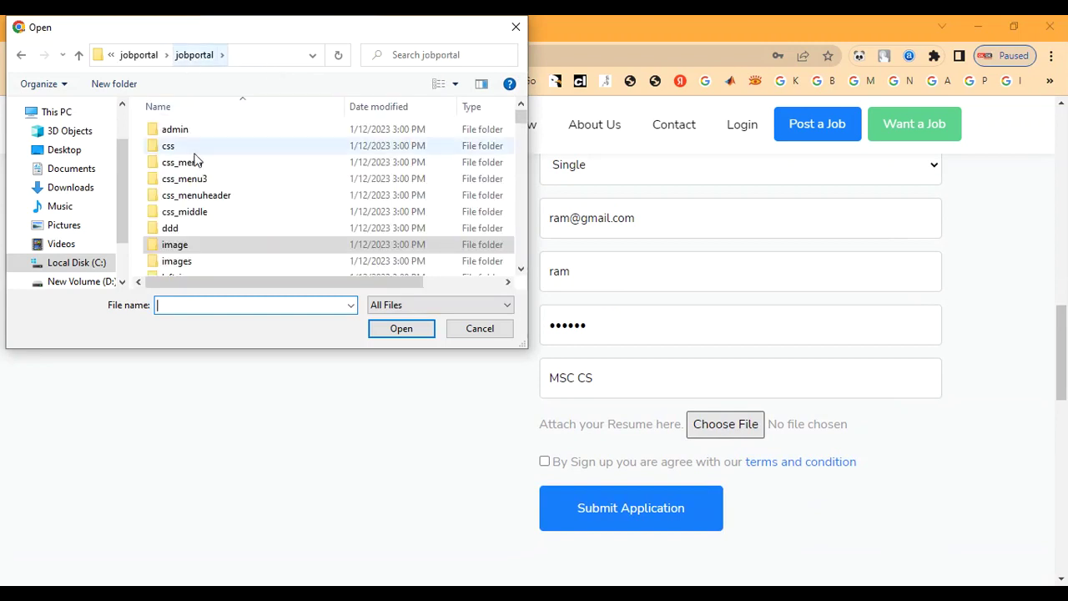
pyautogui.scroll(-1, 199, 167)
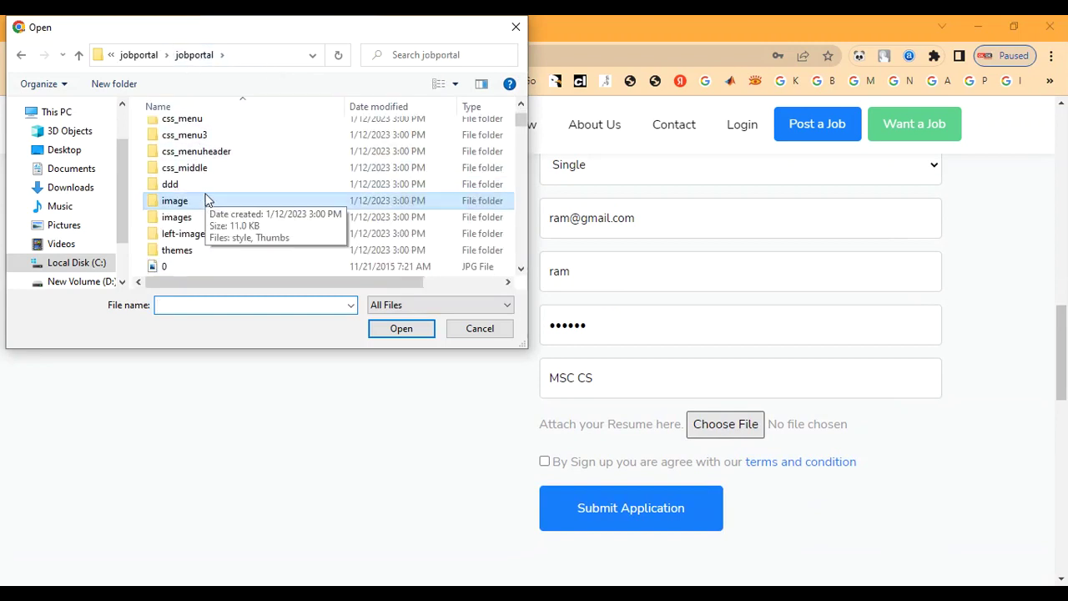
pyautogui.doubleClick(201, 251)
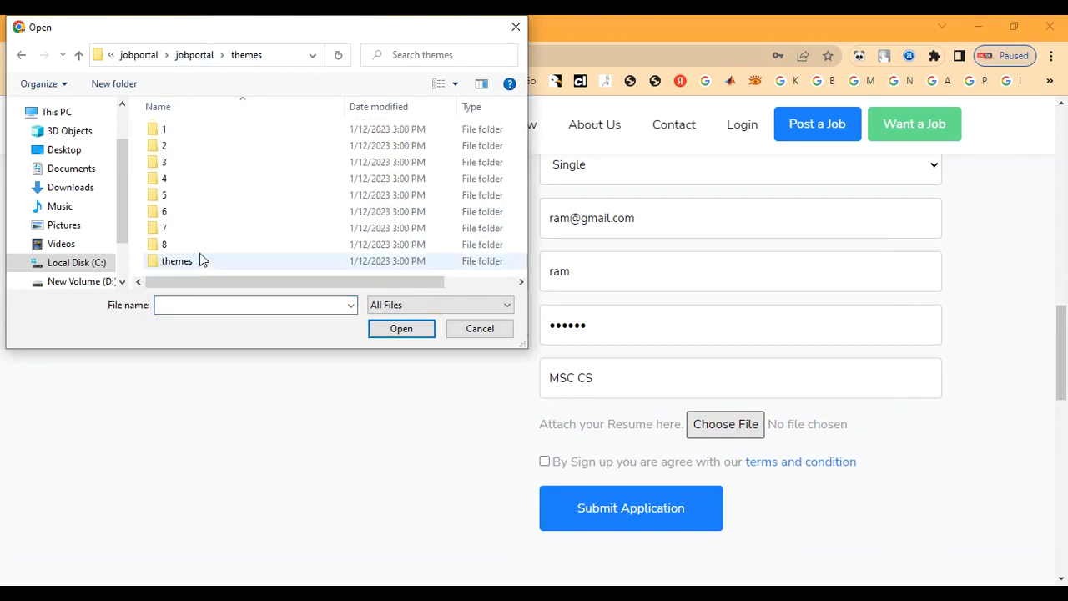
pyautogui.click(139, 54)
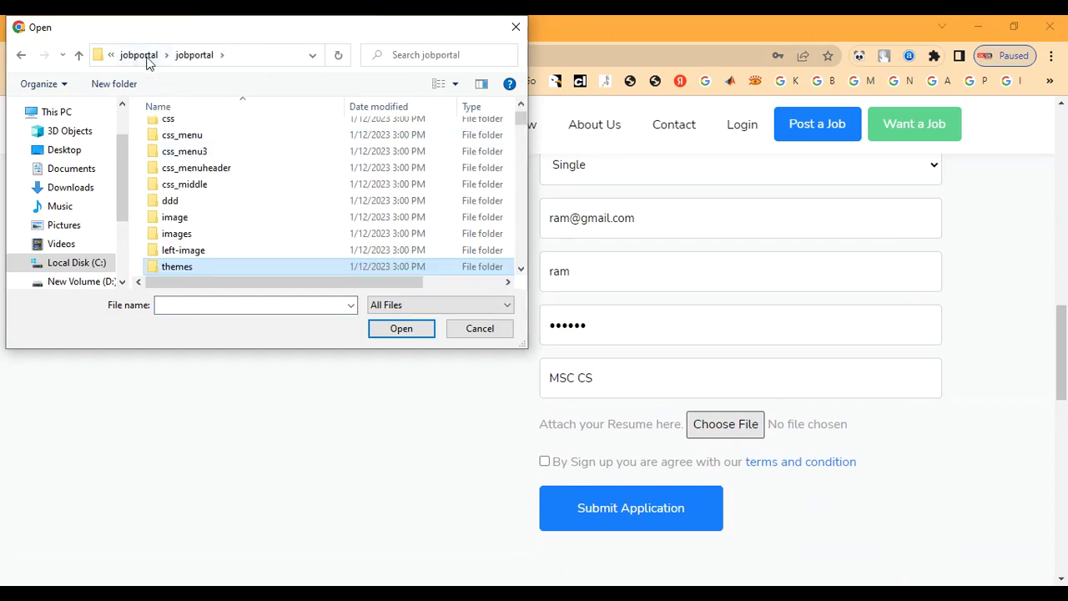
pyautogui.click(138, 55)
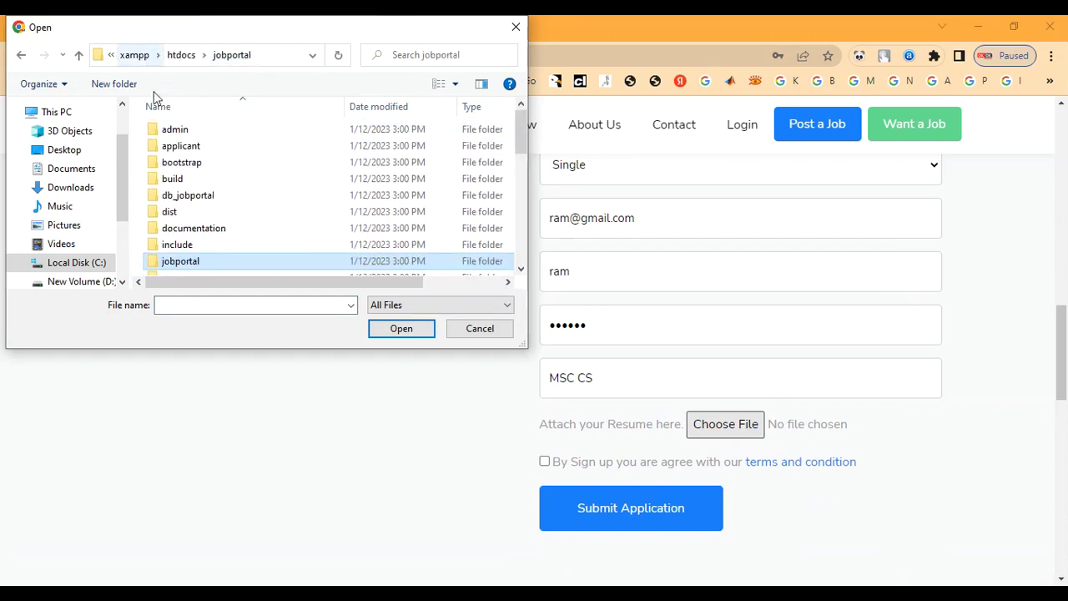
pyautogui.click(208, 196)
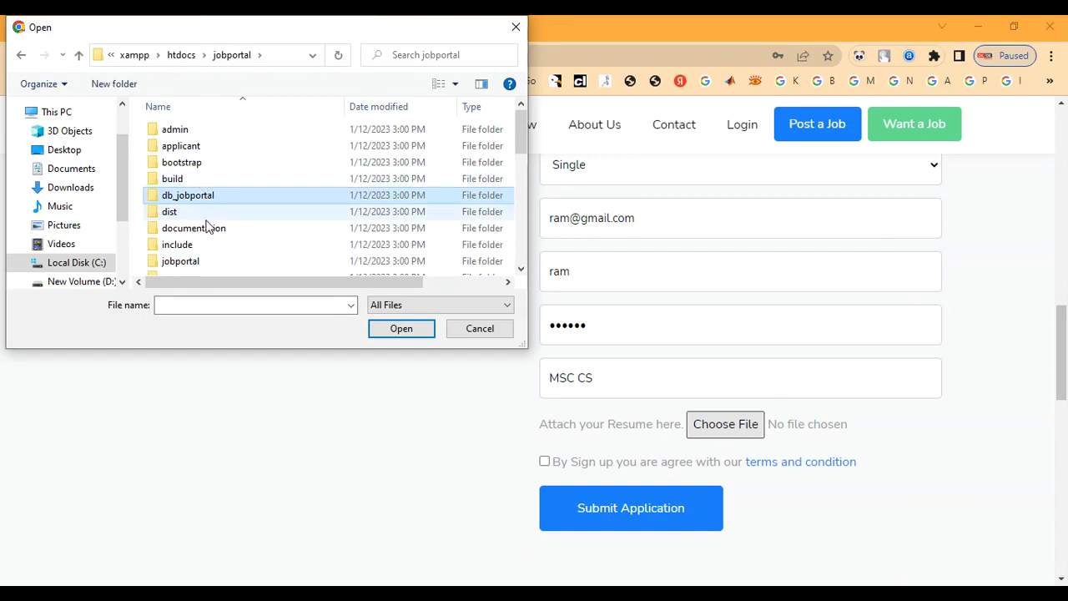
pyautogui.doubleClick(207, 227)
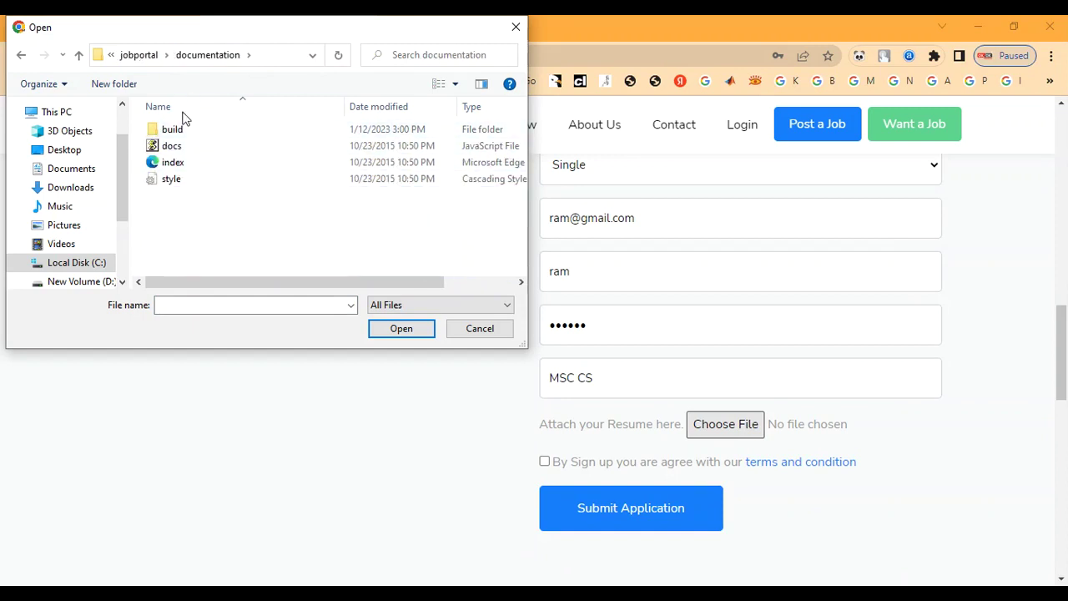
pyautogui.press('BackSpace')
pyautogui.doubleClick(250, 147)
pyautogui.doubleClick(181, 133)
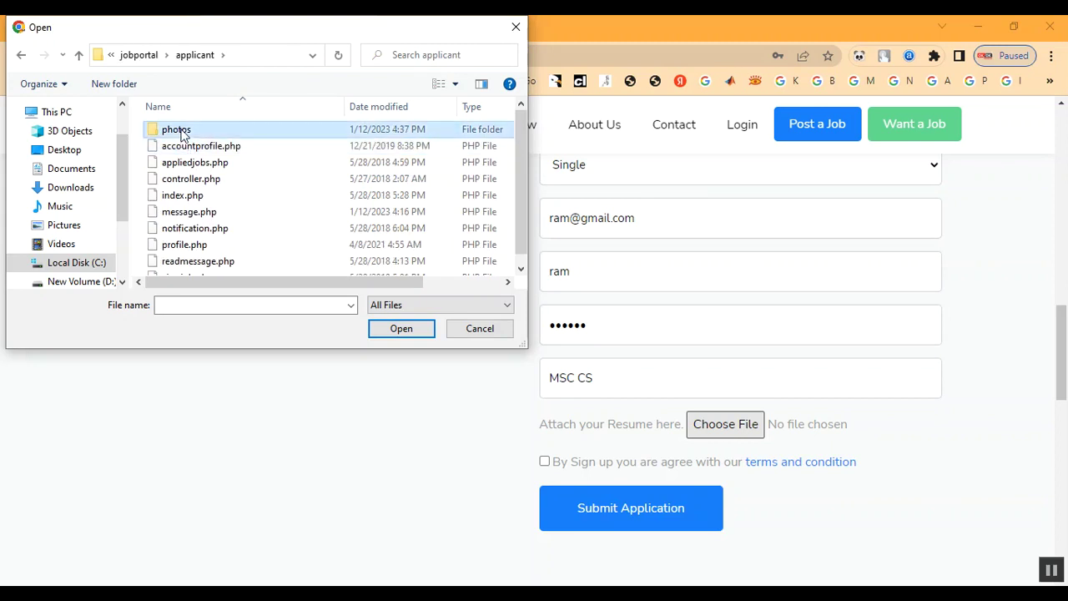
pyautogui.scroll(-1, 459, 180)
pyautogui.scroll(1, 411, 174)
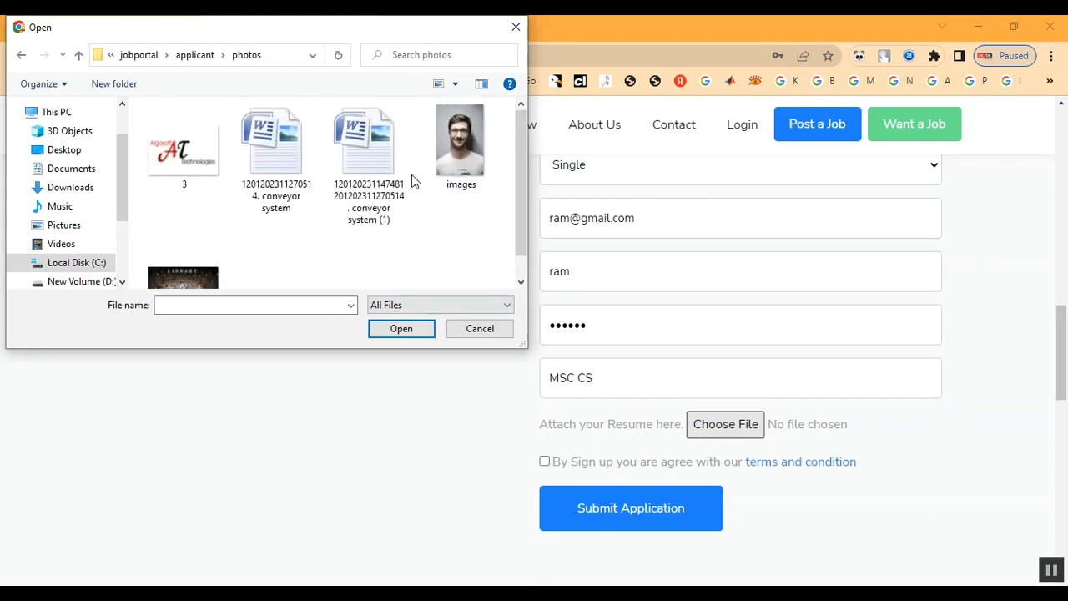
# Step: Attach the conveyor system Word document as the resume and submit the application
pyautogui.click(279, 150)
pyautogui.doubleClick(284, 167)
pyautogui.scroll(-4, 685, 376)
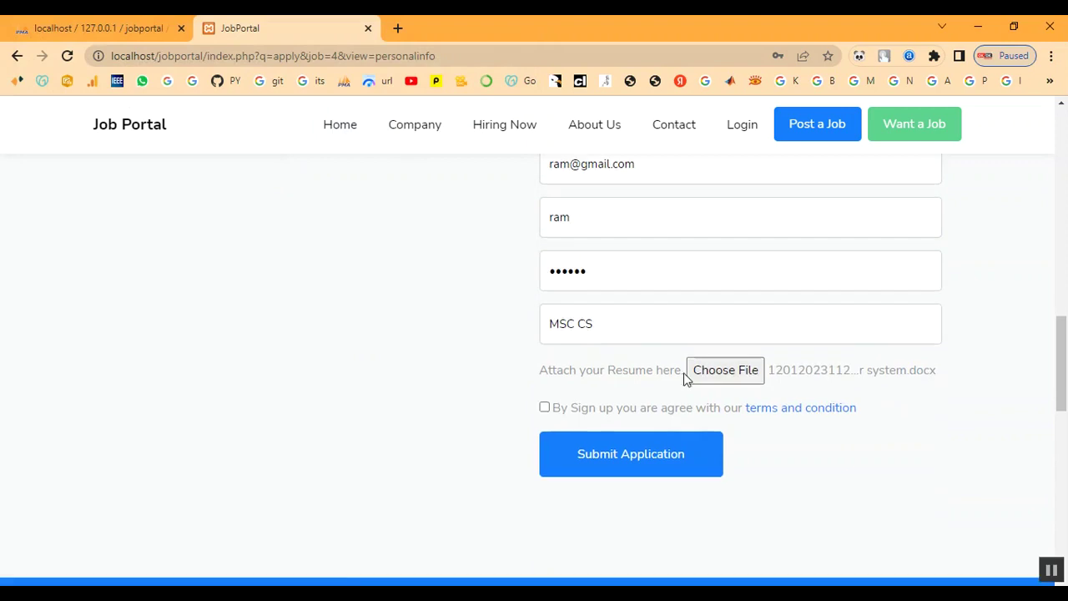
pyautogui.scroll(4, 677, 375)
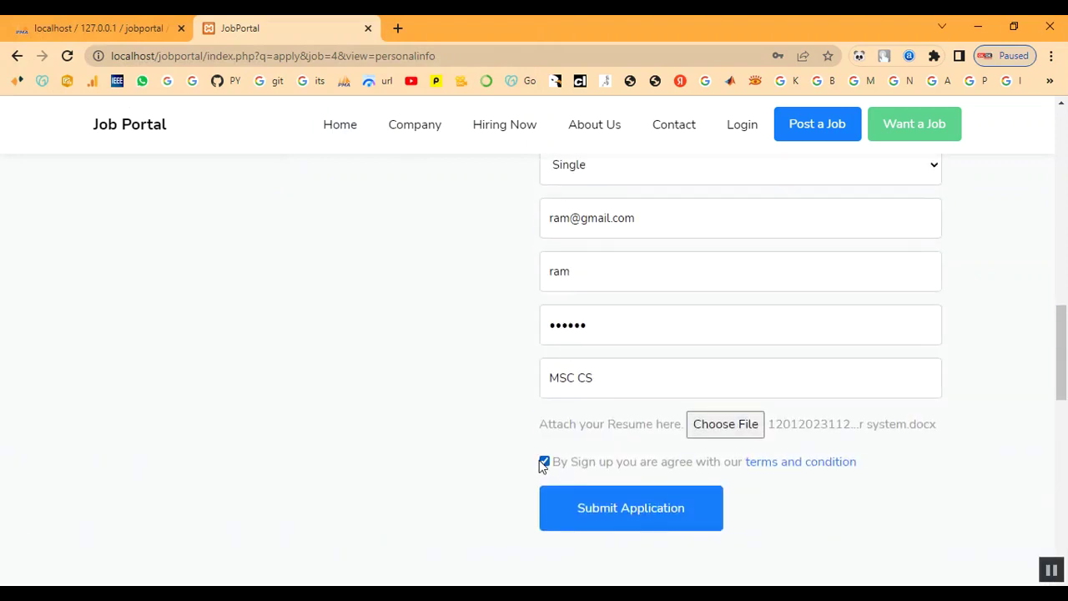
pyautogui.click(631, 518)
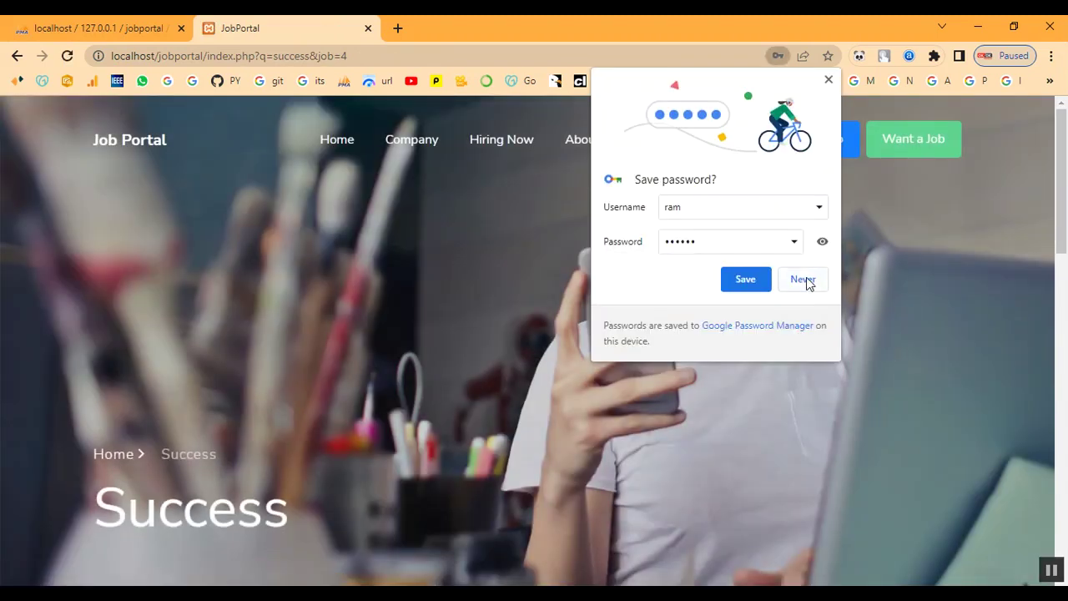
# Step: Decline Chrome's password save and review the application success message
pyautogui.click(803, 279)
pyautogui.scroll(-5, 770, 341)
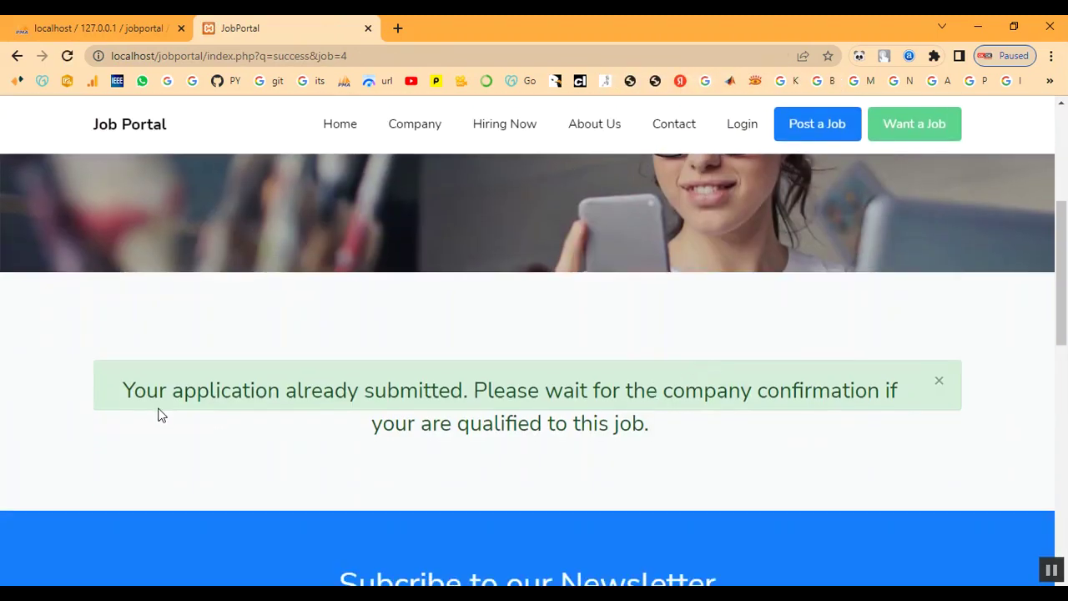
pyautogui.moveTo(126, 392); pyautogui.dragTo(961, 415)
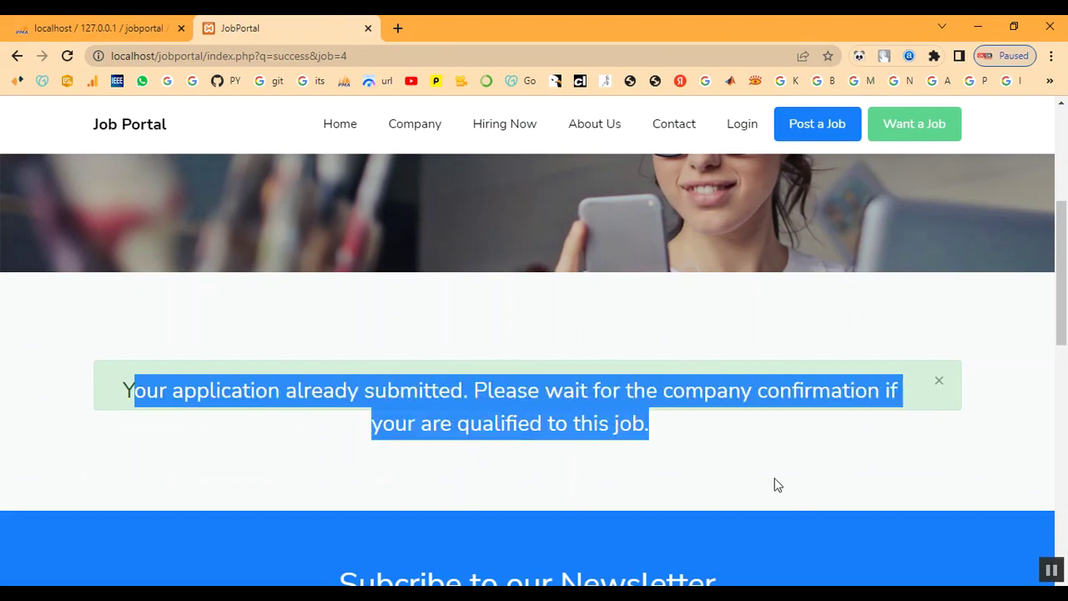
pyautogui.click(775, 483)
pyautogui.scroll(-1, 471, 430)
pyautogui.scroll(-4, 472, 430)
pyautogui.scroll(8, 471, 430)
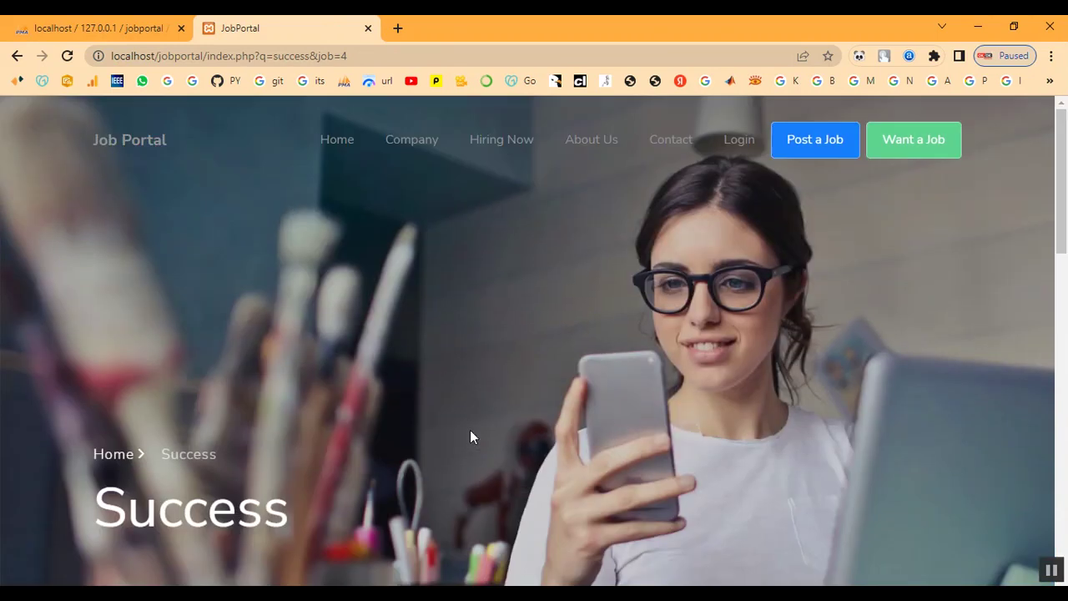
# Step: Log in with the applicant's lowercase username and password
pyautogui.click(734, 140)
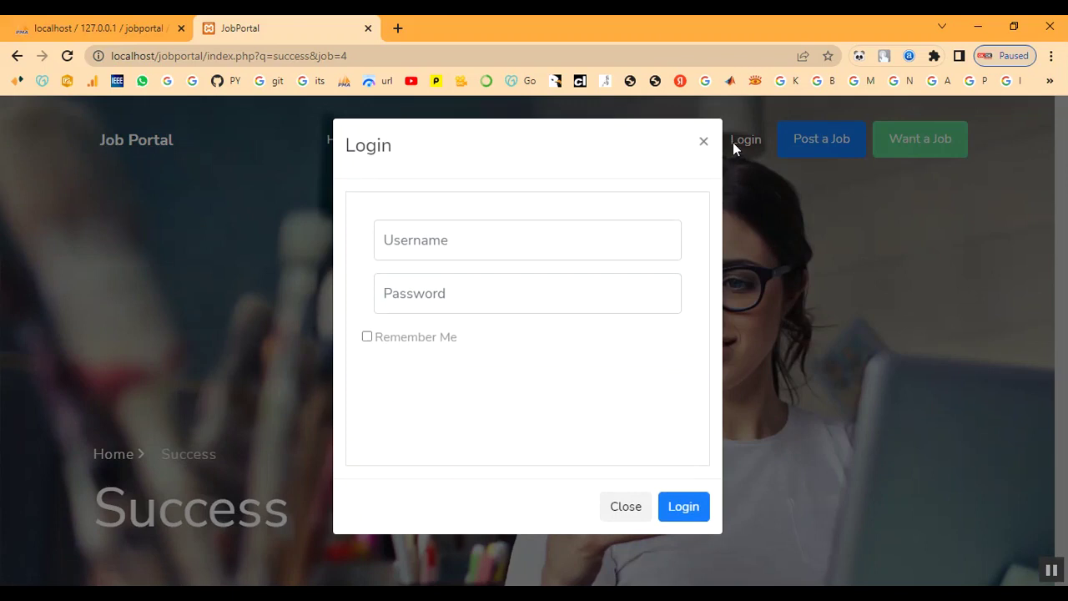
pyautogui.click(509, 250)
pyautogui.write('RAM')
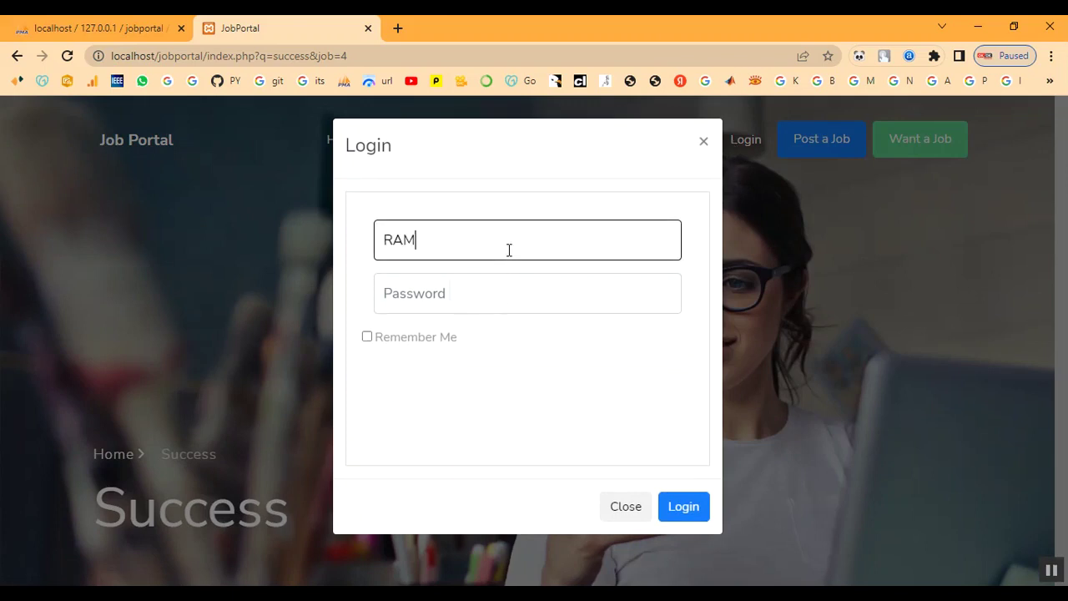
pyautogui.press('Tab')
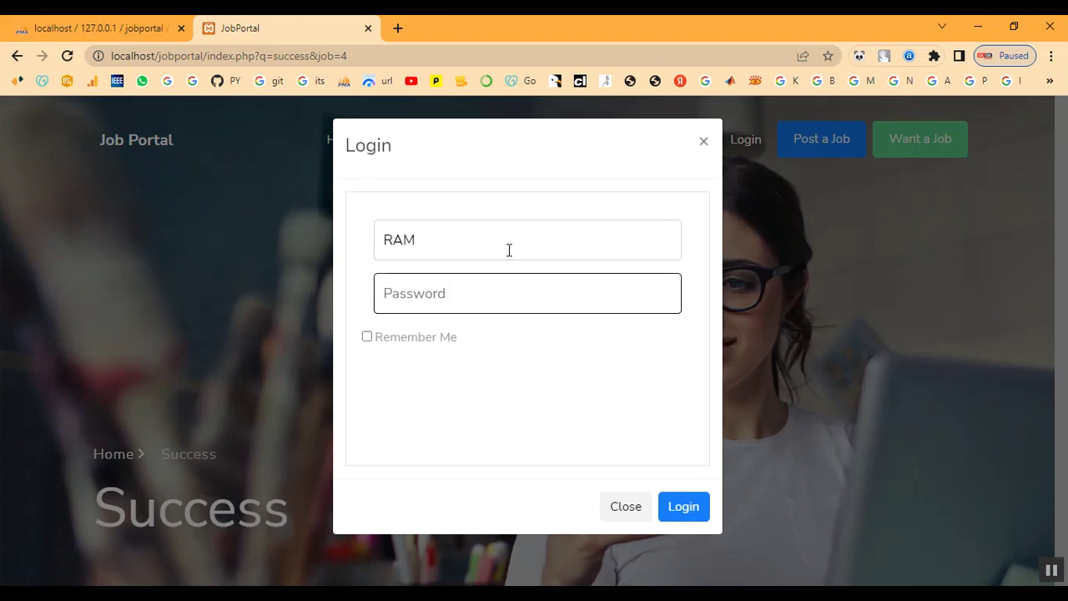
pyautogui.moveTo(505, 248); pyautogui.dragTo(369, 238)
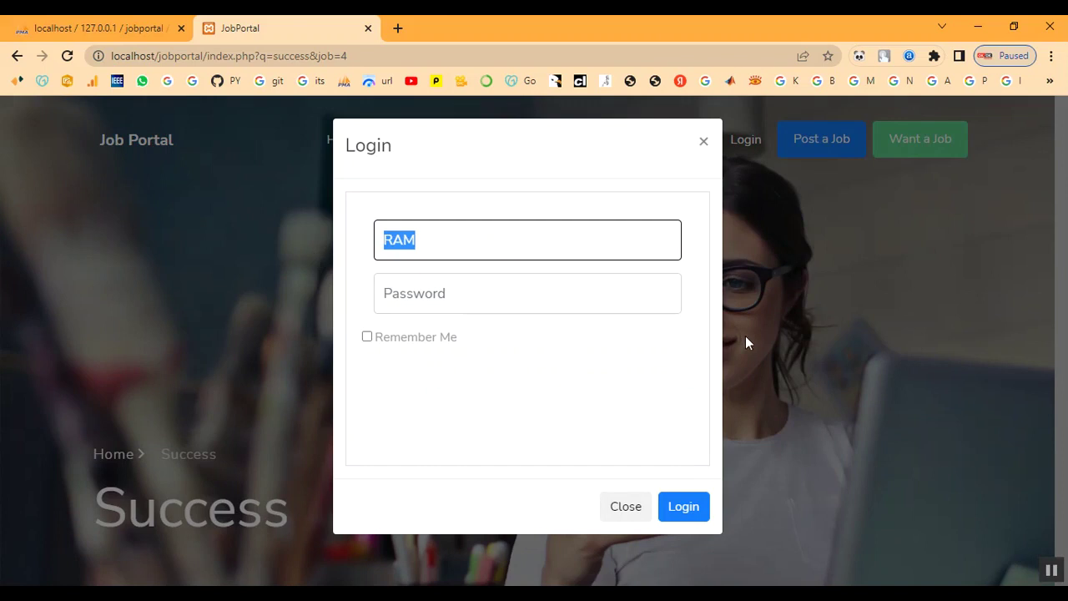
pyautogui.write('ram')
pyautogui.press('Tab')
pyautogui.write('r')
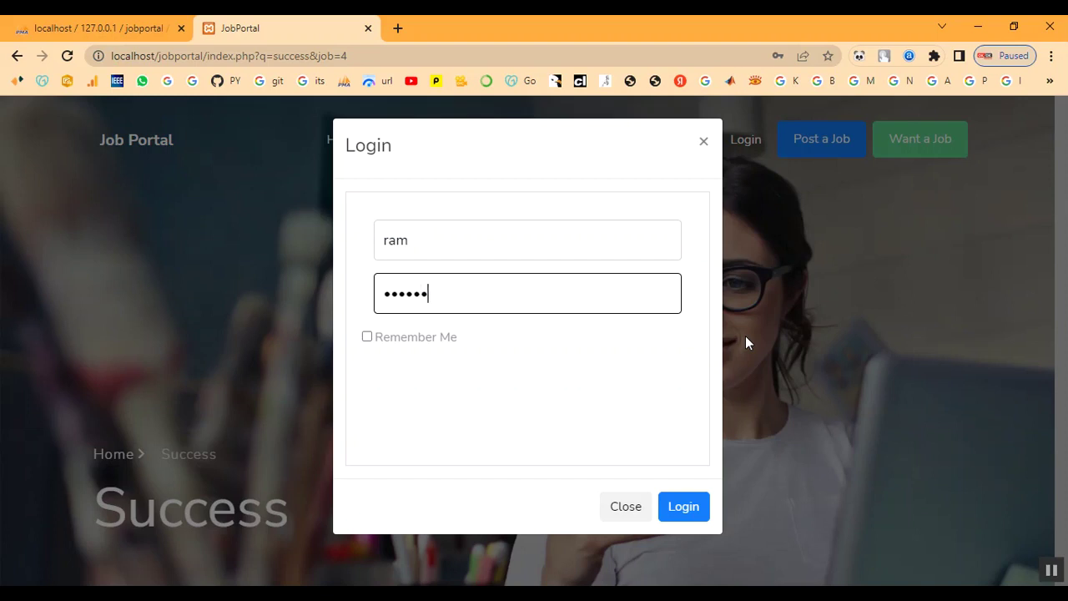
pyautogui.click(682, 507)
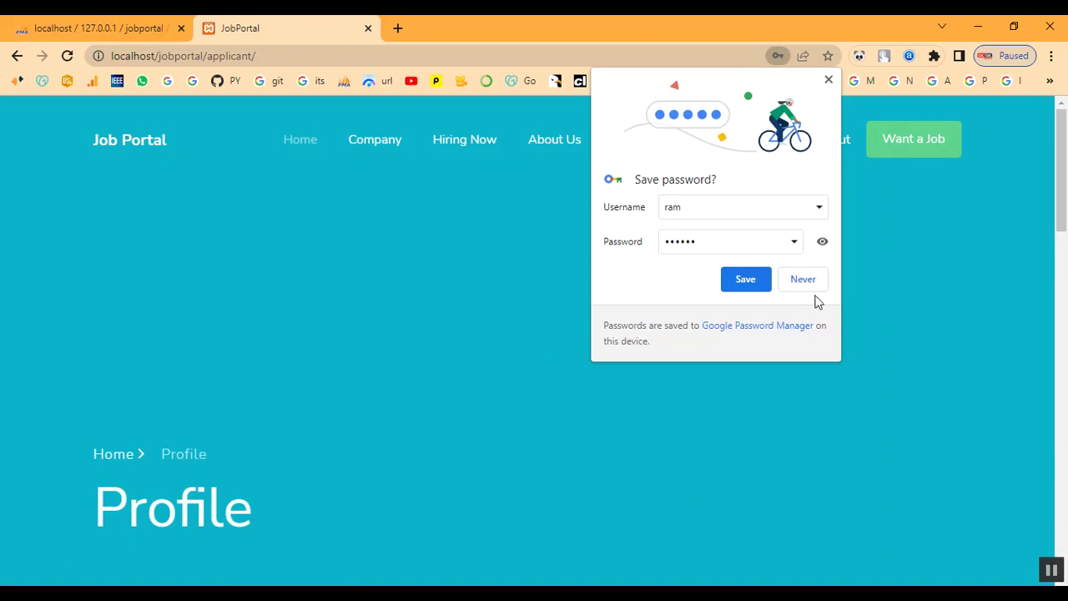
# Step: Decline saving the password and check the Developer application's Pending status on the profile
pyautogui.click(808, 277)
pyautogui.scroll(-3, 794, 326)
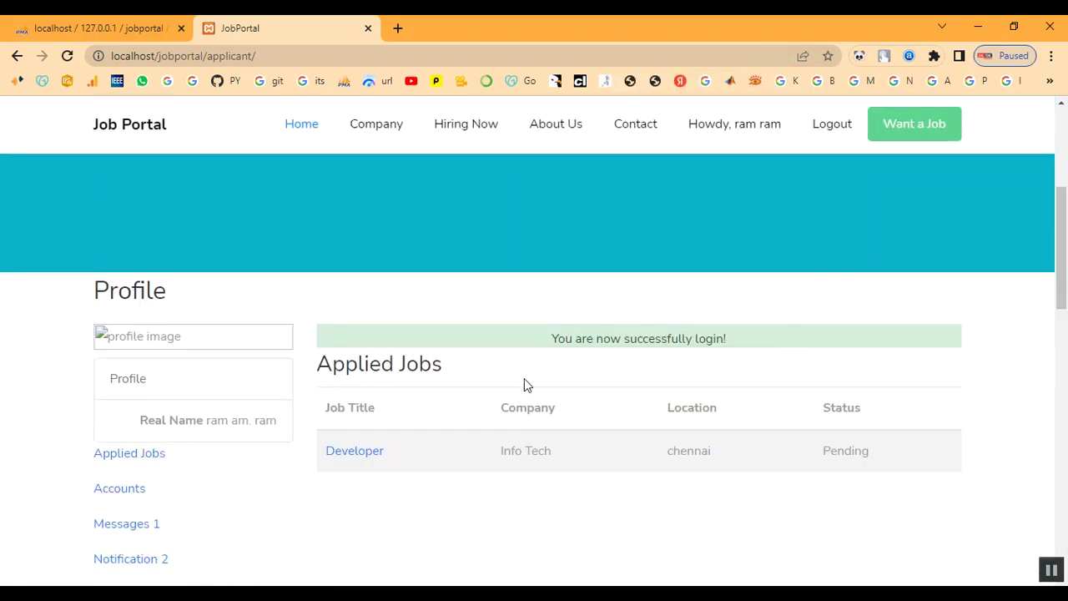
pyautogui.moveTo(519, 347); pyautogui.dragTo(741, 341)
pyautogui.click(767, 340)
pyautogui.scroll(-2, 758, 434)
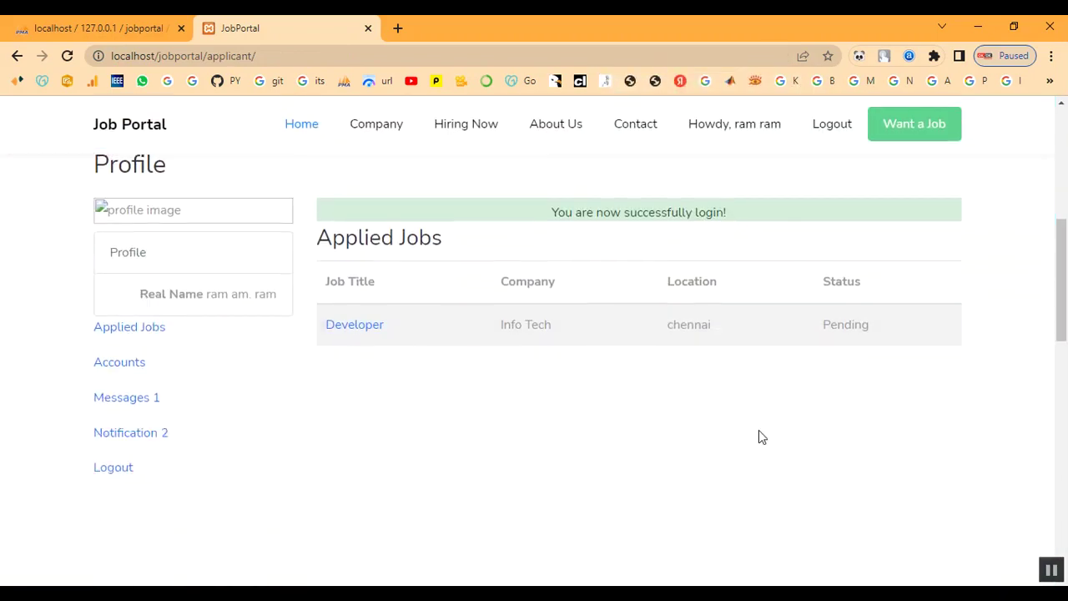
pyautogui.moveTo(819, 294); pyautogui.dragTo(865, 291)
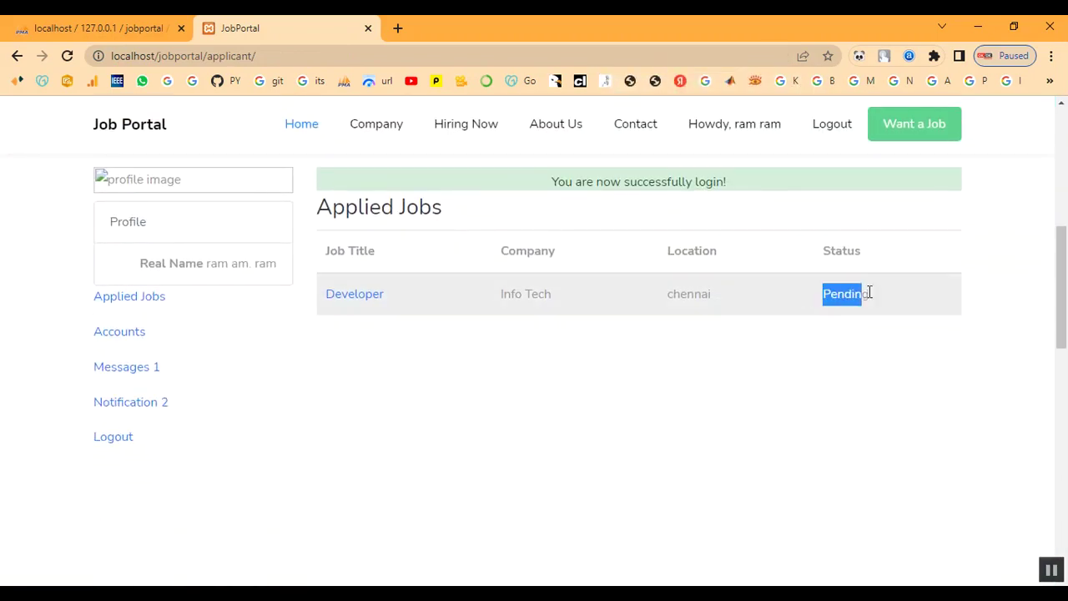
pyautogui.click(612, 458)
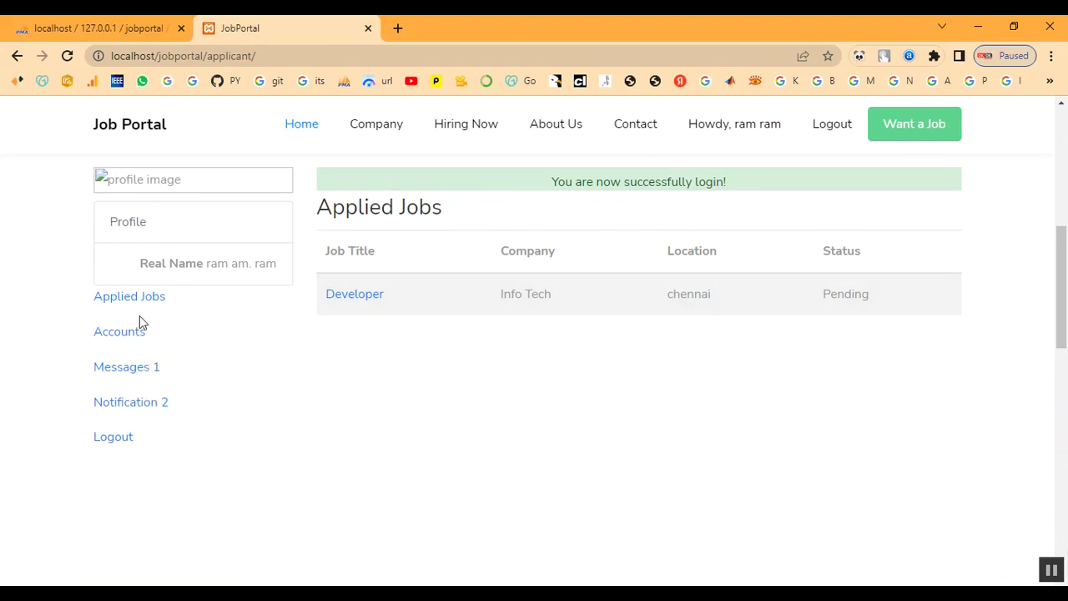
pyautogui.scroll(-1, 160, 341)
# Step: Browse the applicant's Applied Jobs and Accounts pages
pyautogui.click(136, 225)
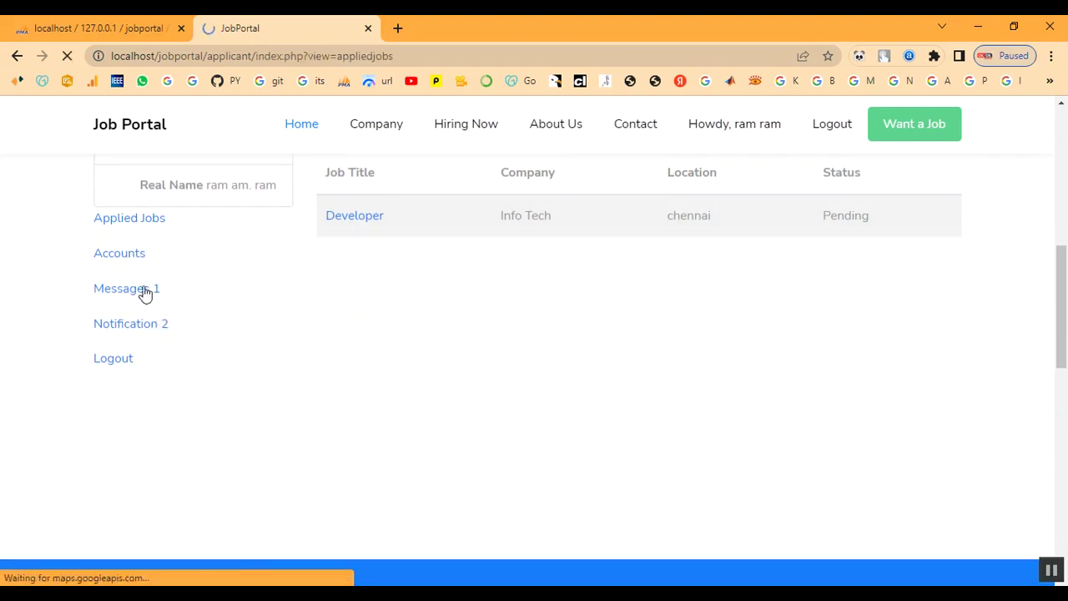
pyautogui.scroll(-5, 531, 421)
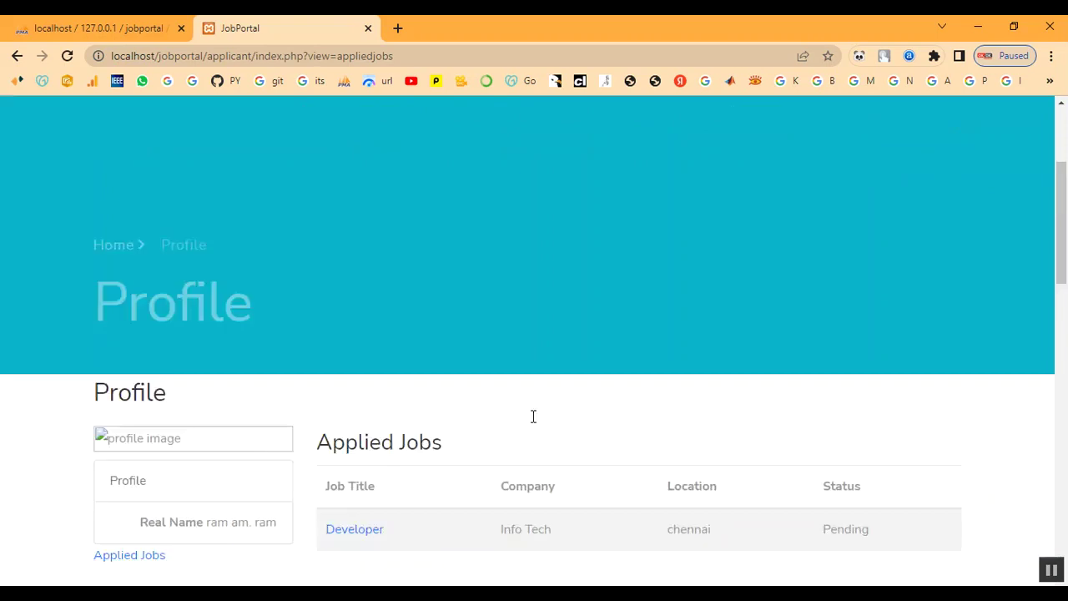
pyautogui.scroll(-1, 397, 457)
pyautogui.click(122, 255)
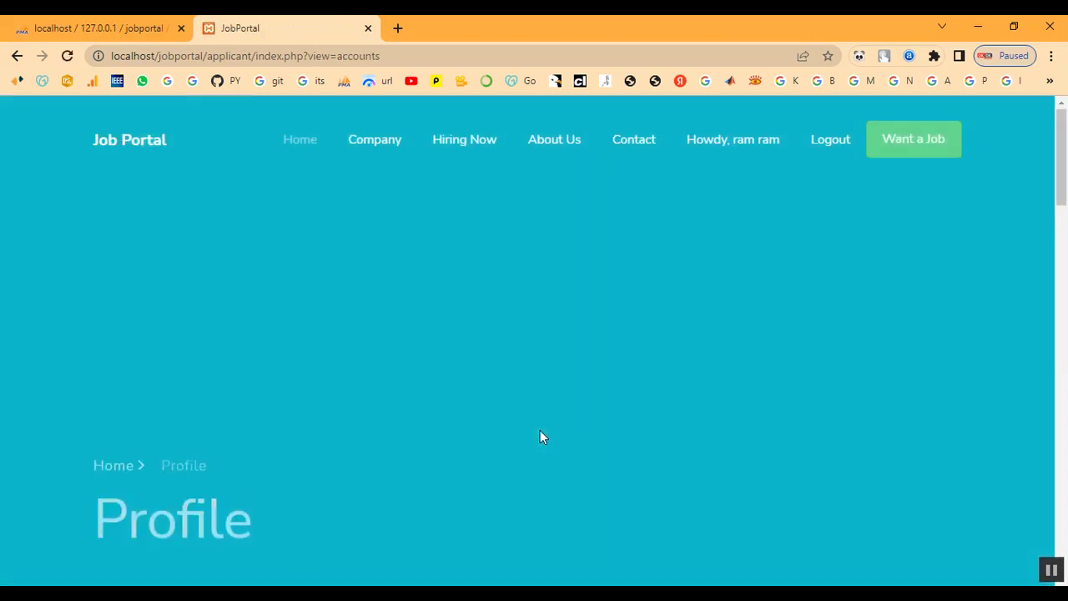
pyautogui.scroll(-9, 540, 430)
pyautogui.scroll(-5, 541, 430)
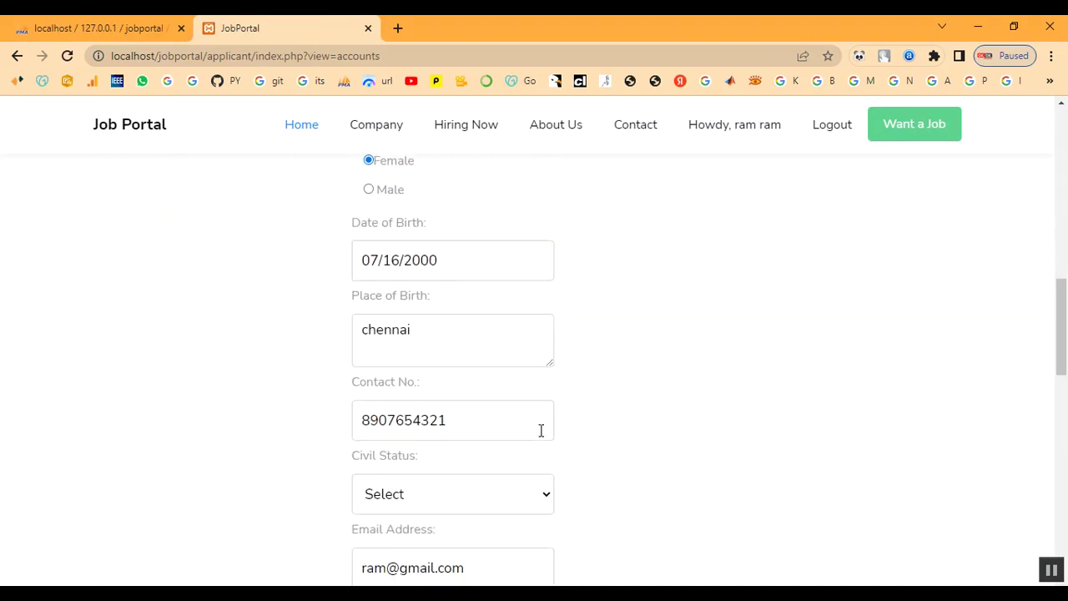
pyautogui.scroll(2, 541, 429)
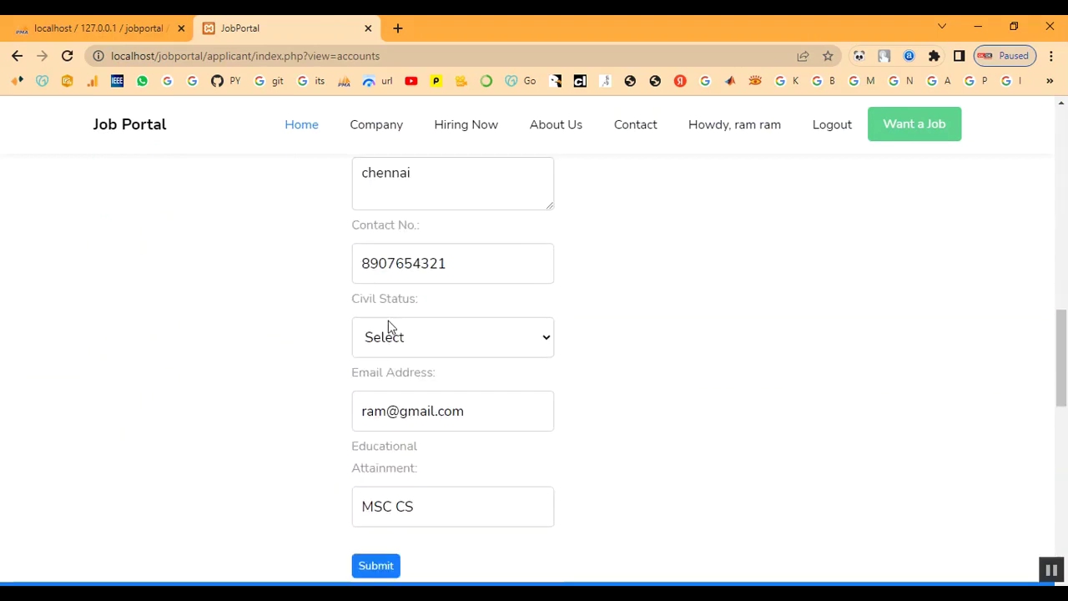
pyautogui.scroll(3, 388, 327)
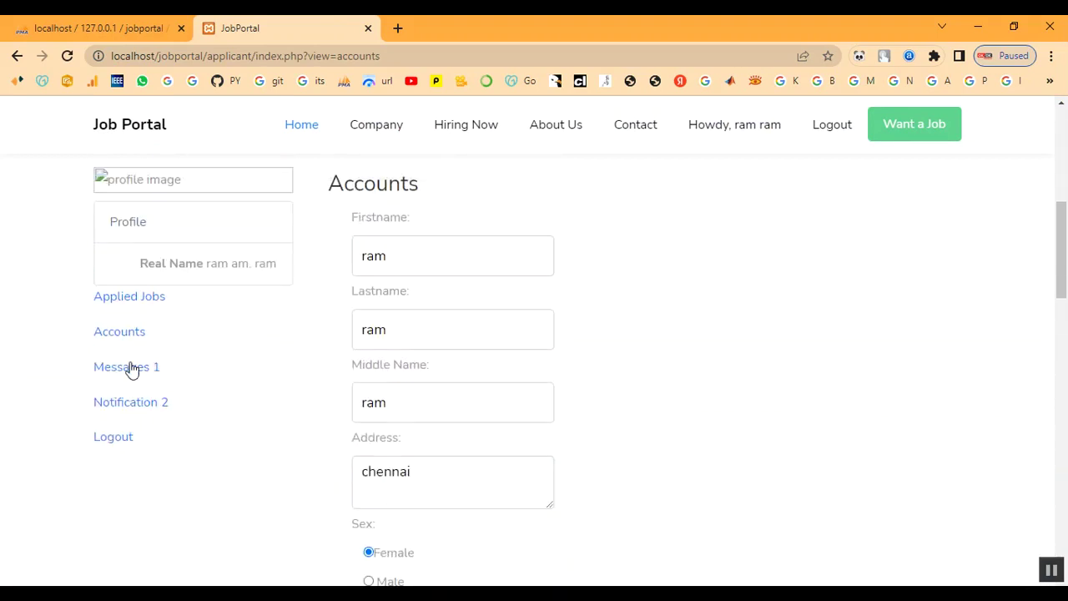
# Step: View Messages, then the Notification list showing the Developer 'Wanted, 1year' vacancy
pyautogui.click(131, 367)
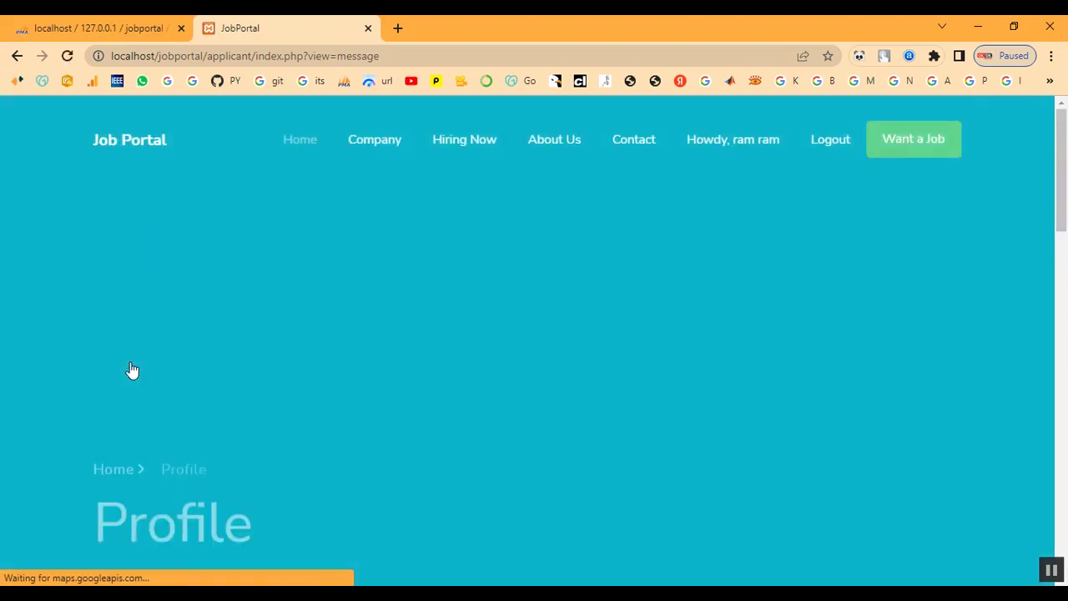
pyautogui.scroll(-5, 364, 441)
pyautogui.scroll(-3, 362, 443)
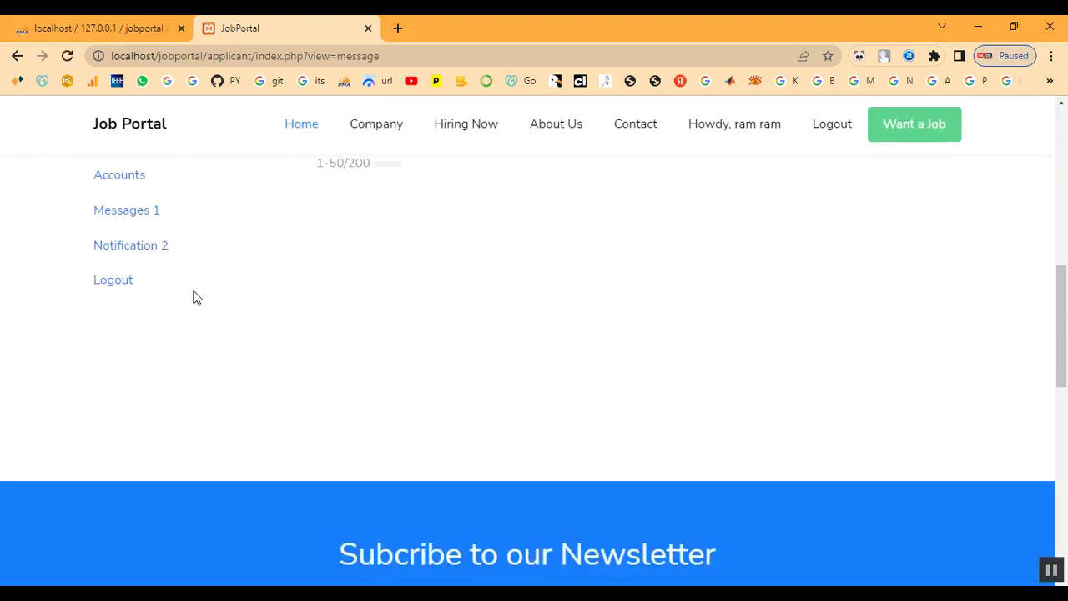
pyautogui.click(126, 244)
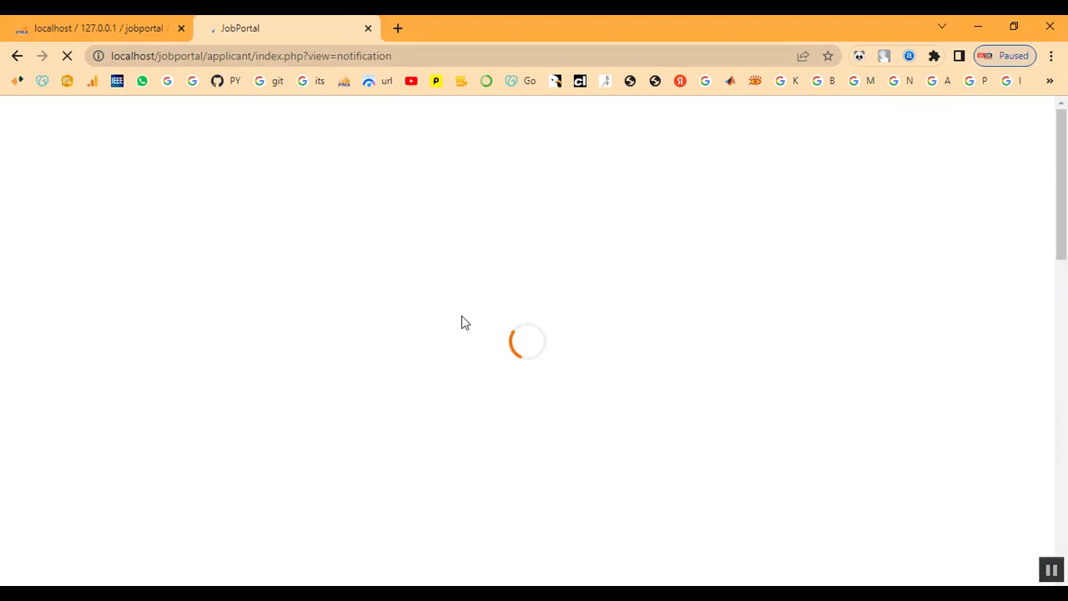
pyautogui.scroll(-4, 461, 317)
pyautogui.scroll(-3, 461, 315)
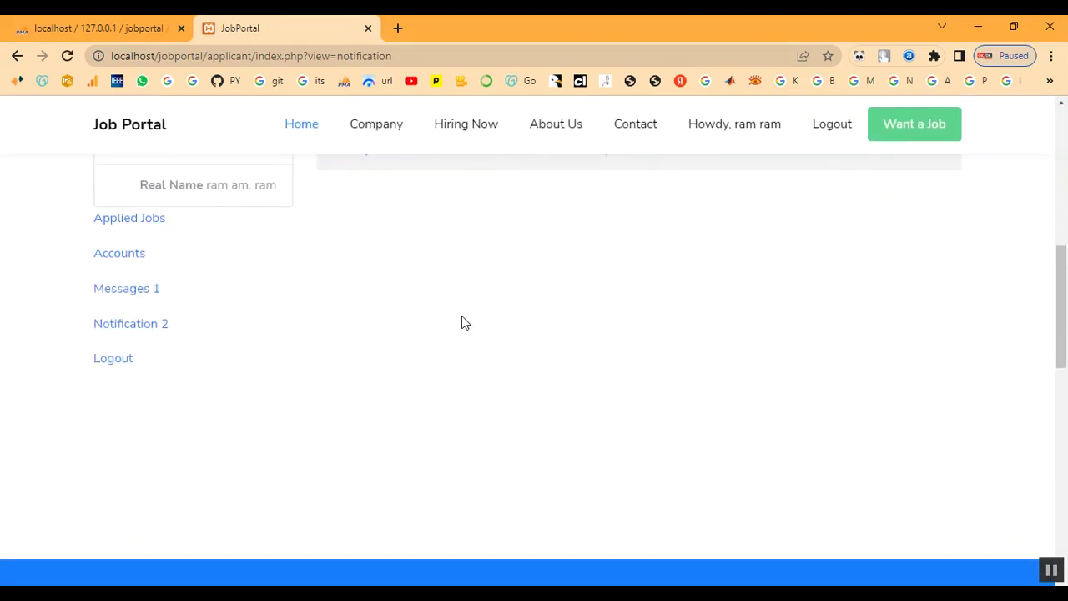
pyautogui.scroll(3, 461, 315)
pyautogui.scroll(-1, 461, 315)
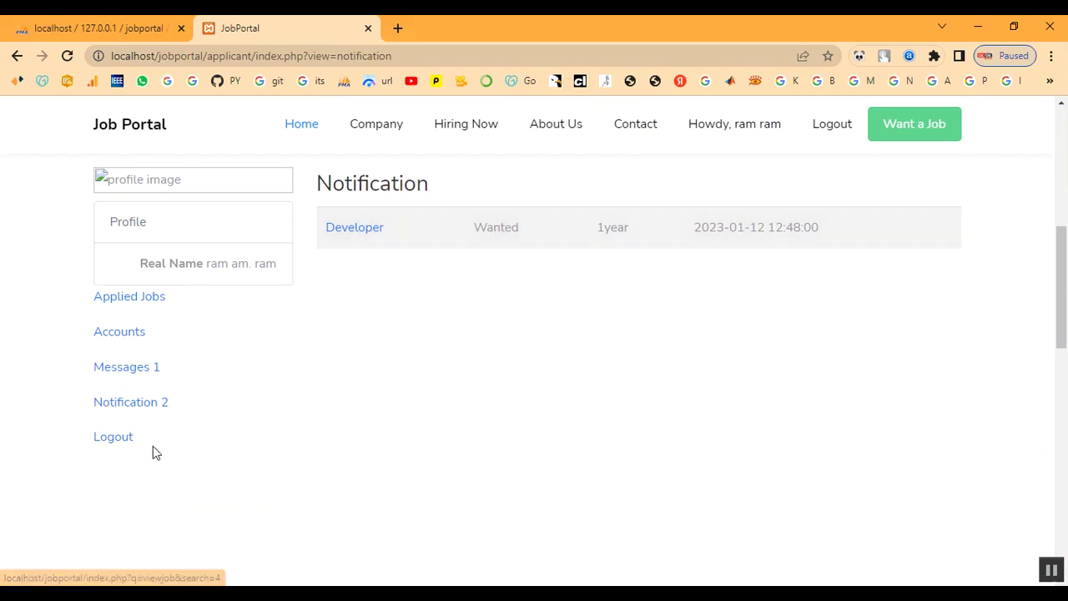
# Step: Log the applicant out, sign in as administrator with the admin credentials, and open Applicants
pyautogui.click(116, 442)
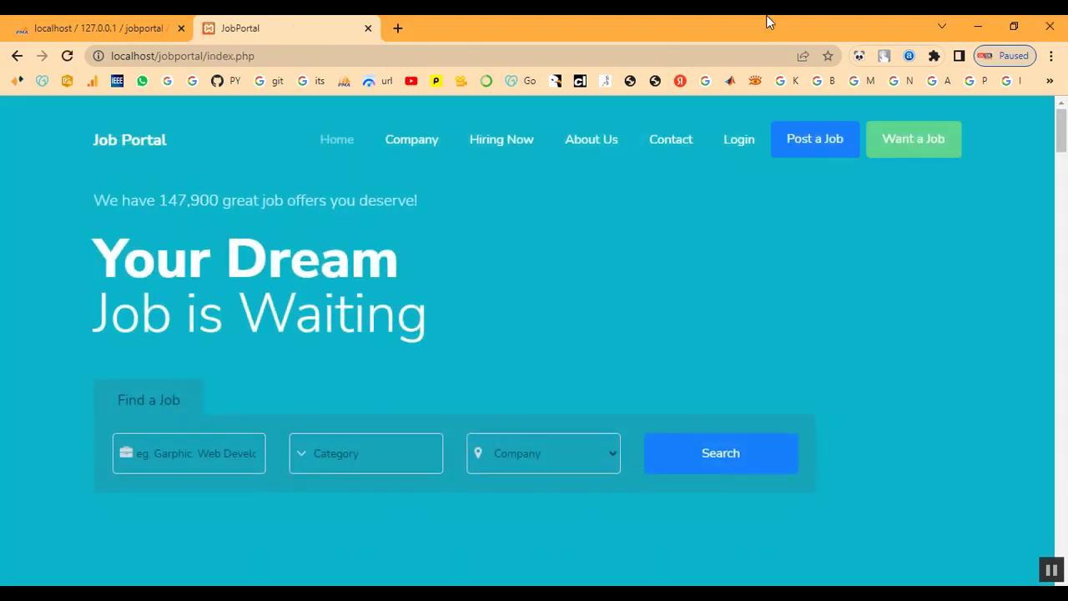
pyautogui.click(838, 144)
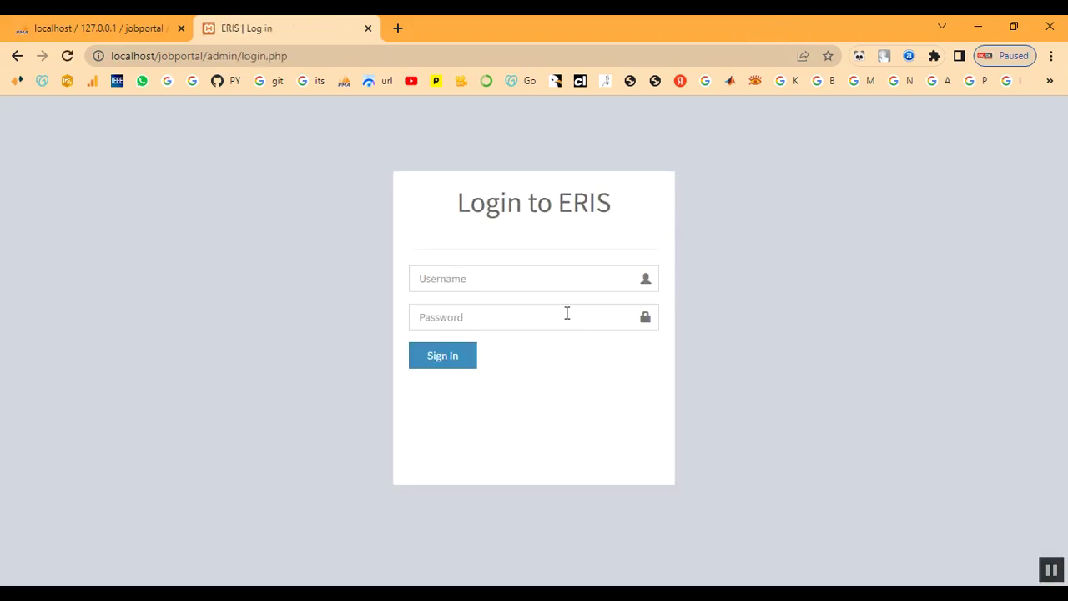
pyautogui.click(475, 282)
pyautogui.write('ad')
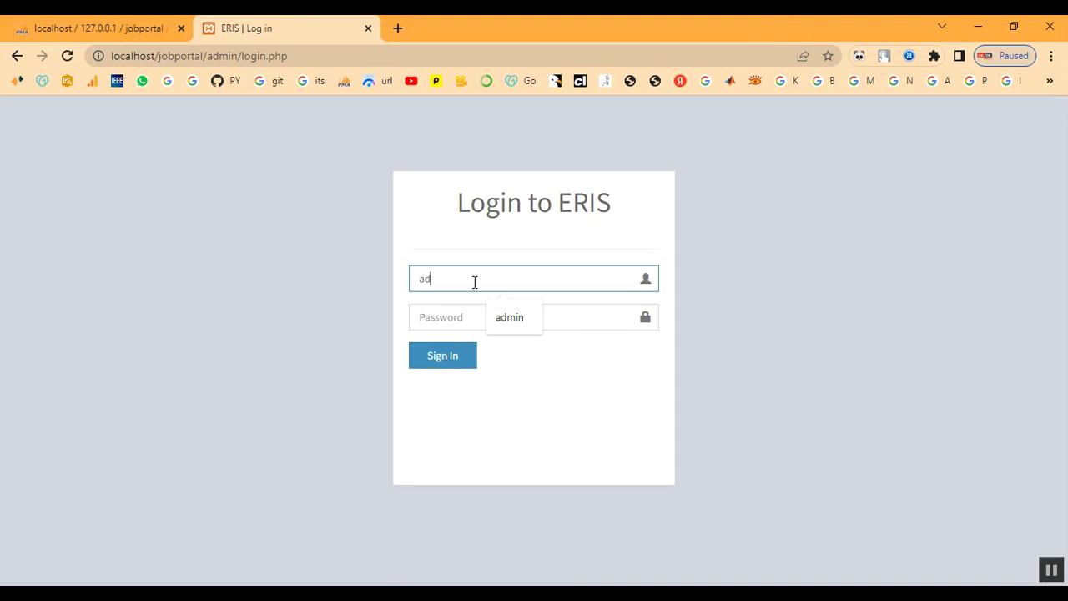
pyautogui.write('min')
pyautogui.press('Tab')
pyautogui.write('ad')
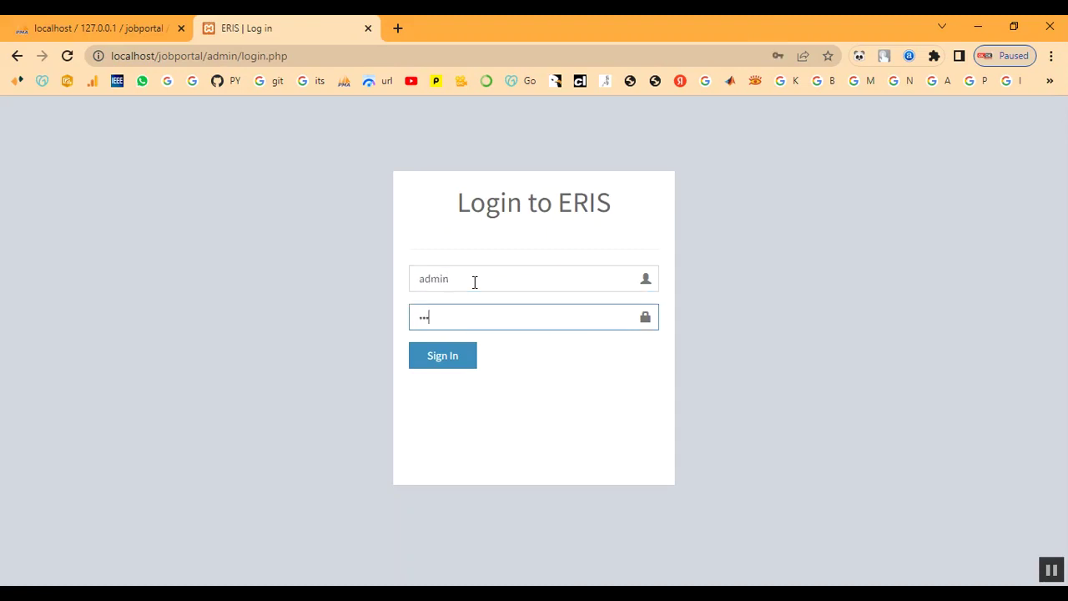
pyautogui.write('min')
pyautogui.click(431, 365)
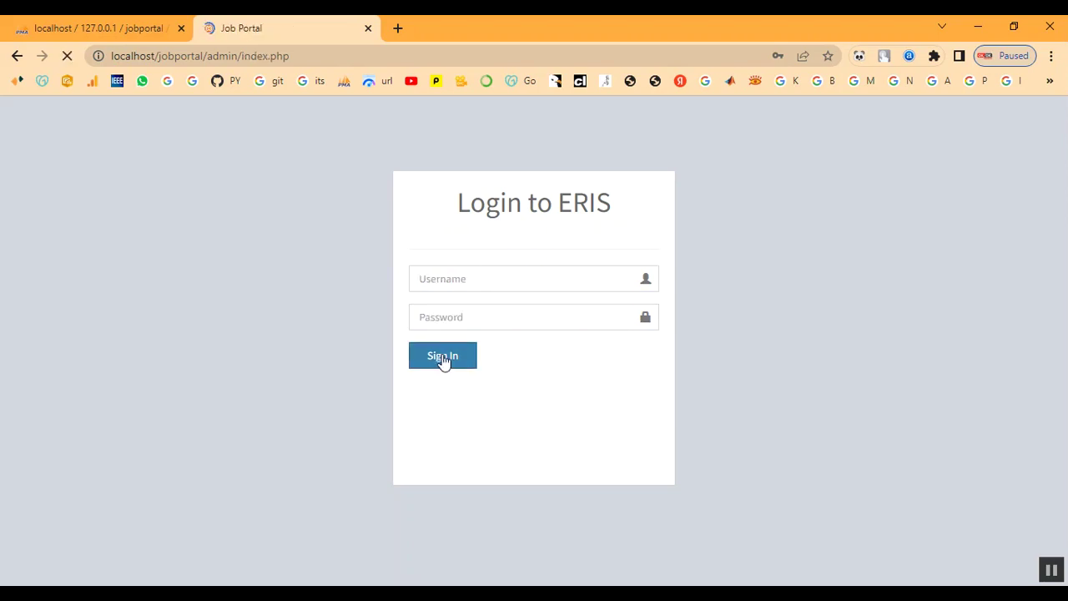
pyautogui.scroll(-1, 436, 362)
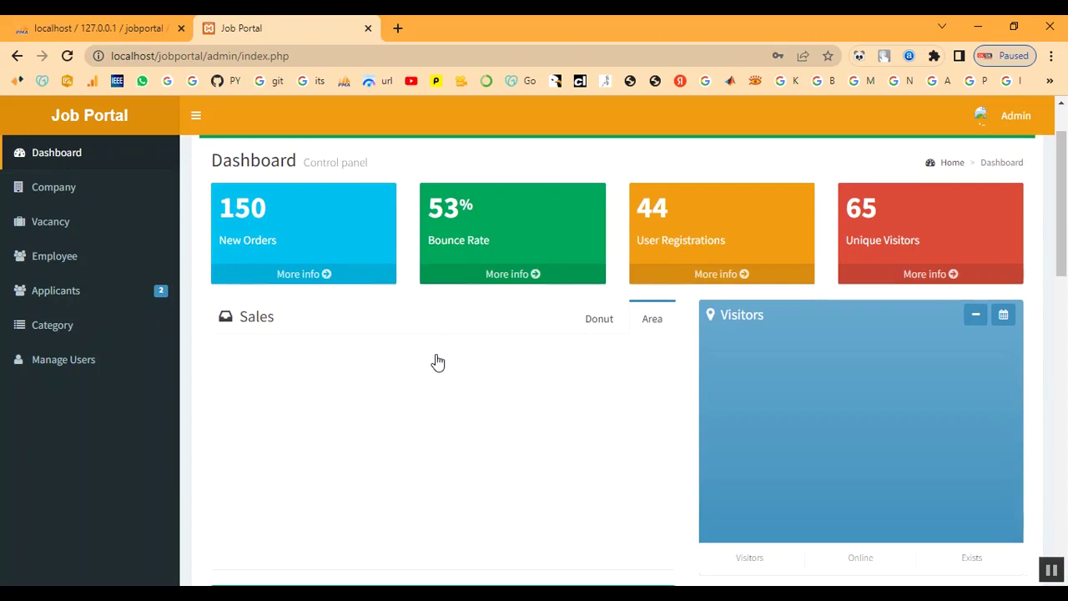
pyautogui.click(90, 290)
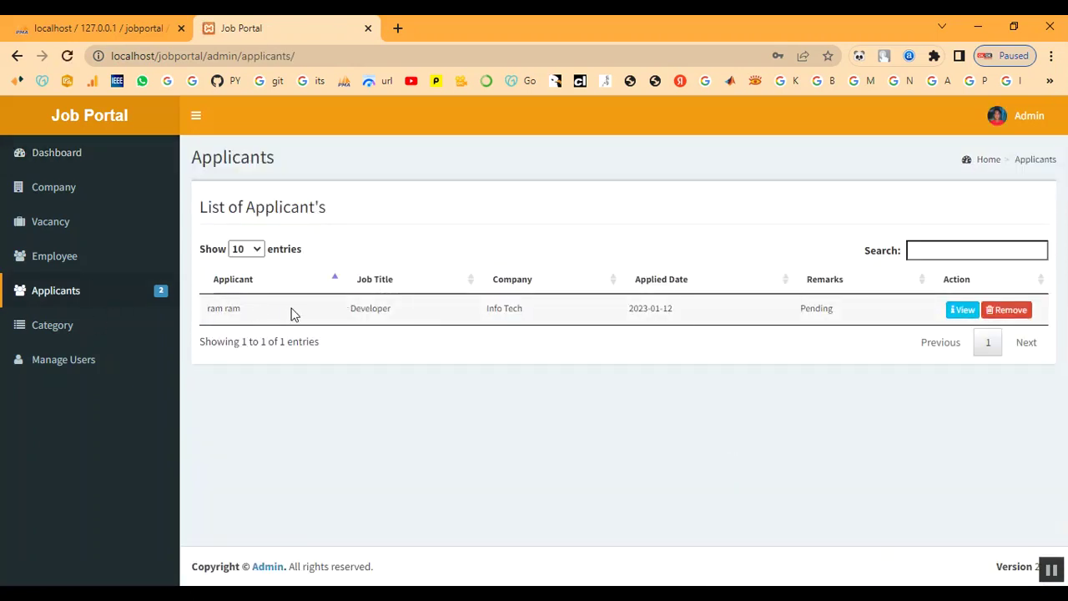
# Step: View the Developer application at Info Tech and select its Pending feedback text
pyautogui.click(962, 314)
pyautogui.scroll(-4, 827, 353)
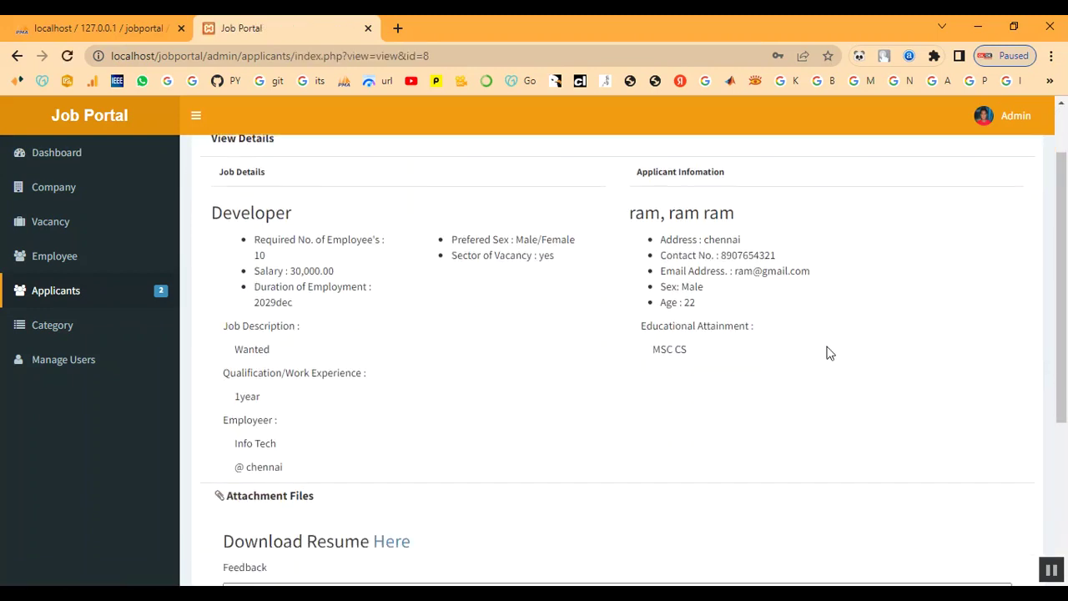
pyautogui.scroll(3, 827, 353)
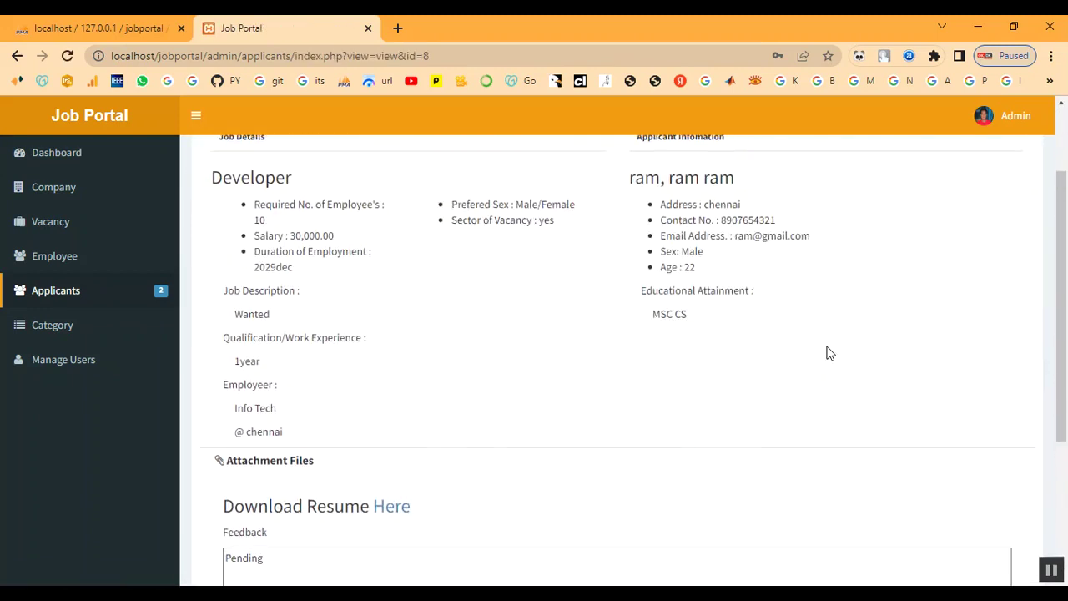
pyautogui.scroll(1, 813, 341)
pyautogui.scroll(-1, 333, 329)
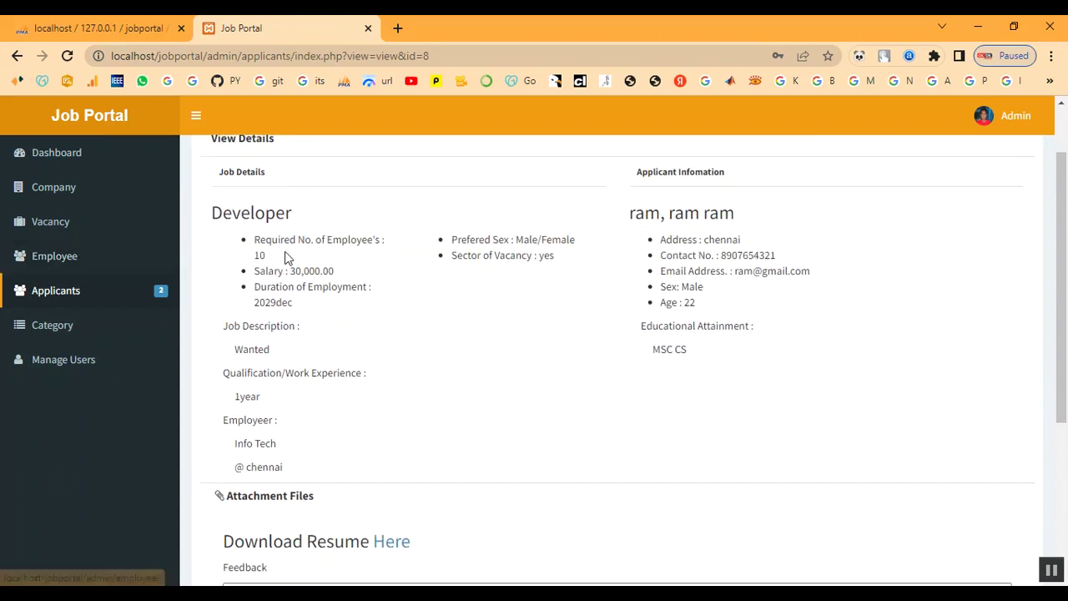
pyautogui.moveTo(254, 241); pyautogui.dragTo(384, 307)
pyautogui.scroll(-3, 600, 290)
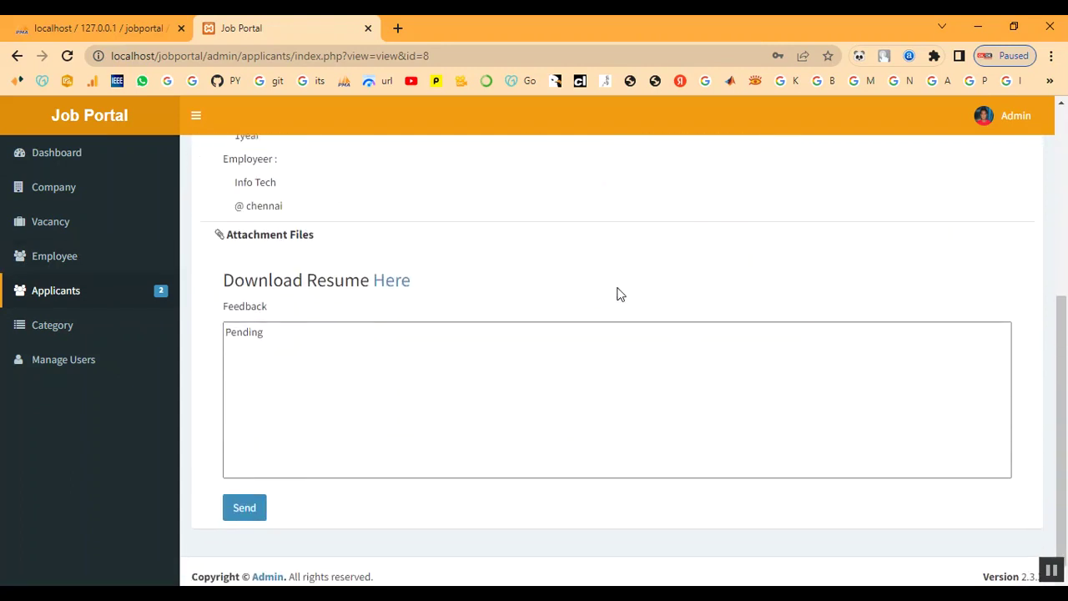
pyautogui.moveTo(330, 337); pyautogui.dragTo(226, 336)
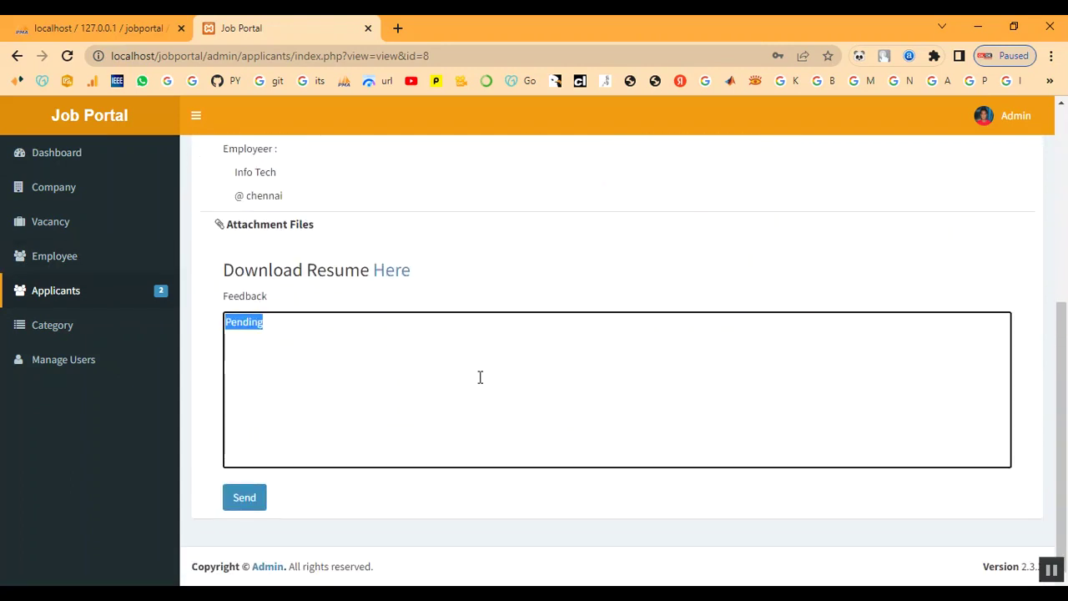
# Step: Enter 'Approved' as the applicant's feedback and send it
pyautogui.write('Approved')
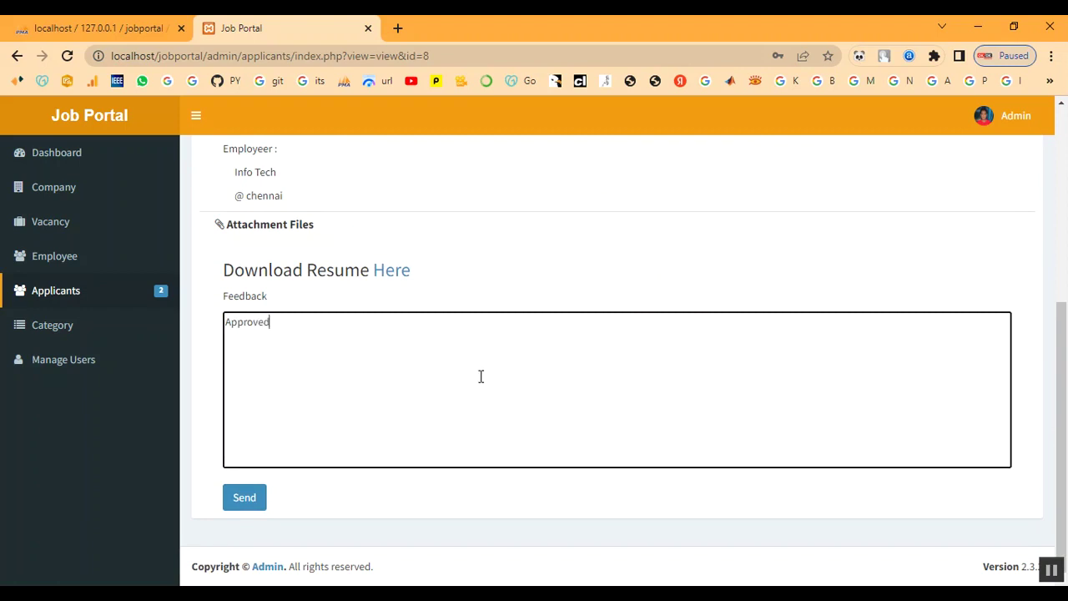
pyautogui.click(258, 503)
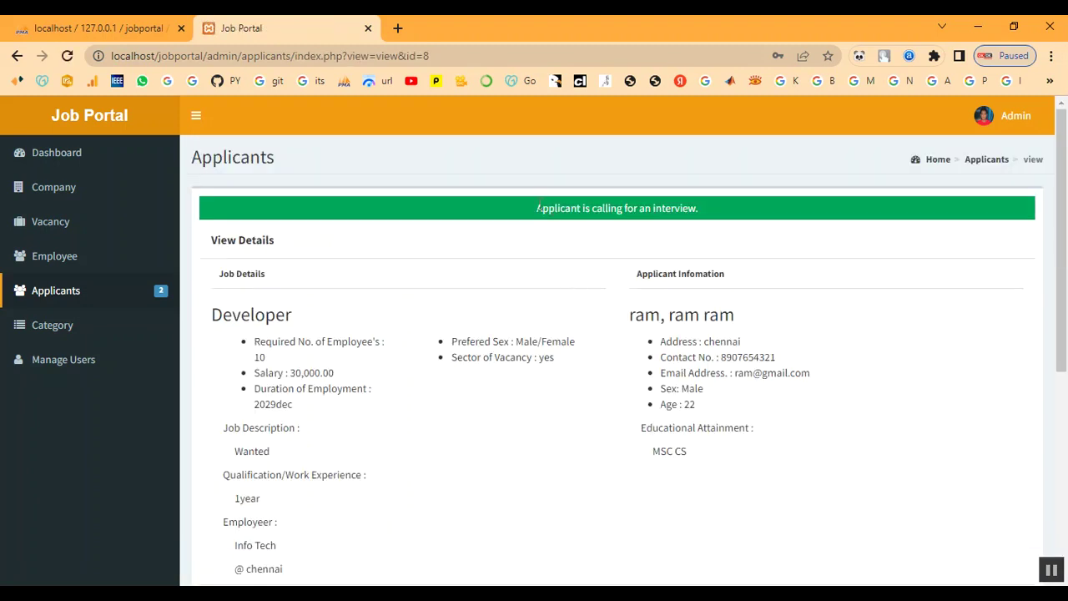
pyautogui.scroll(-5, 722, 251)
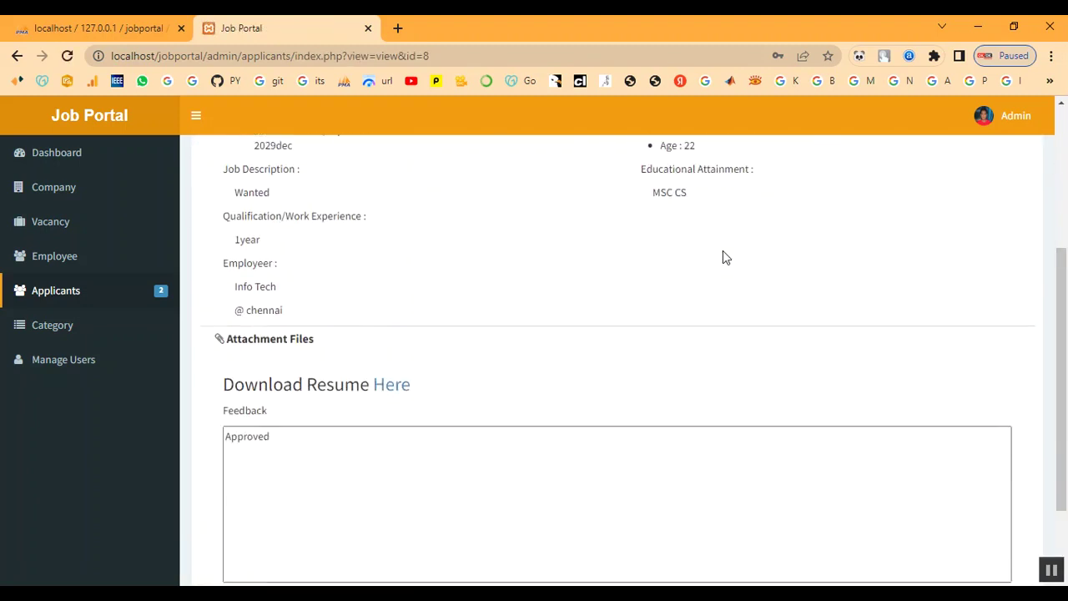
# Step: Replace the feedback with 'Direct Walk In For jan20', send it, and check the interview confirmation
pyautogui.moveTo(307, 337); pyautogui.dragTo(212, 339)
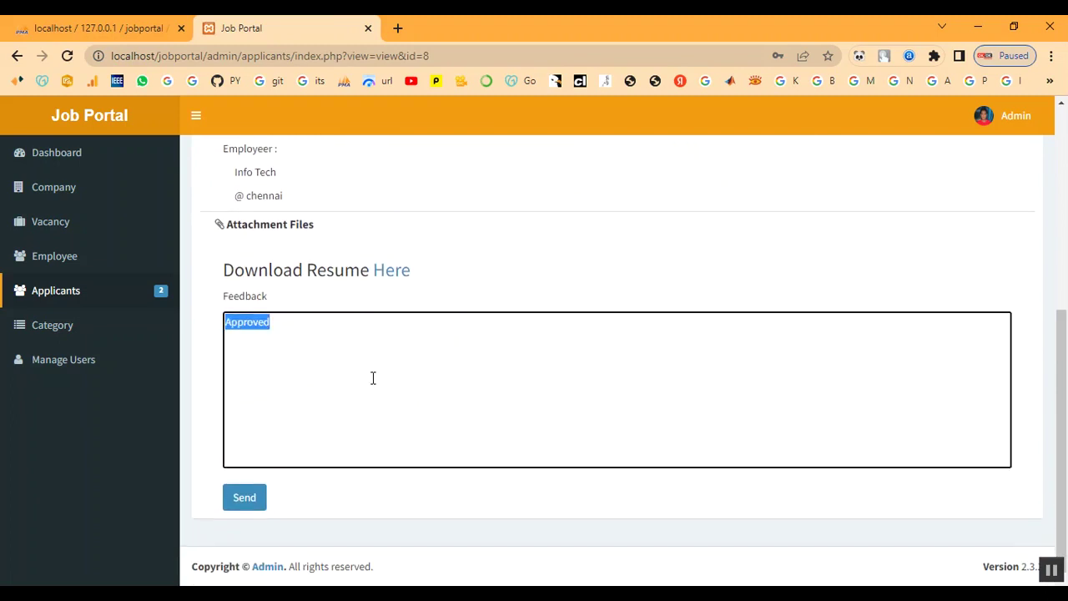
pyautogui.write('Direct Walkin For jan20')
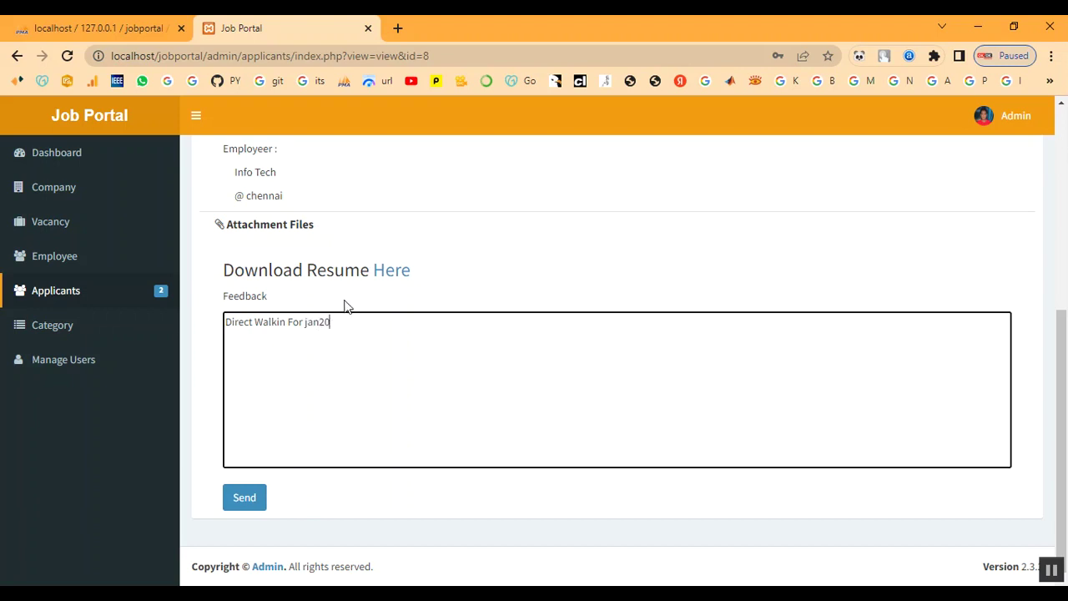
pyautogui.press('BackSpace')
pyautogui.write('I')
pyautogui.click(258, 500)
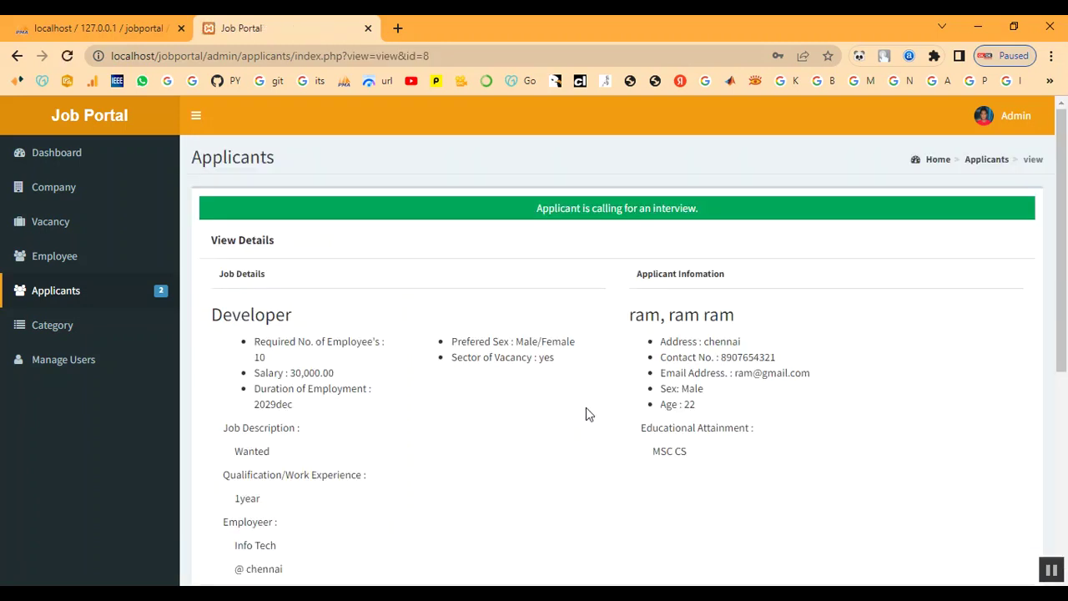
pyautogui.click(751, 223)
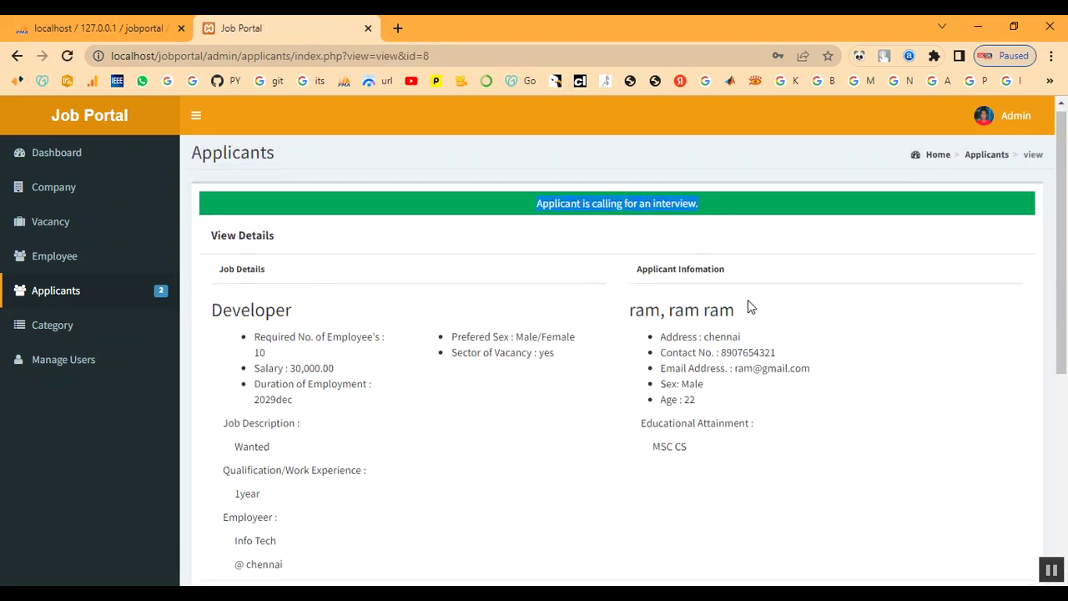
pyautogui.scroll(-5, 746, 305)
pyautogui.scroll(4, 322, 401)
pyautogui.scroll(-2, 179, 370)
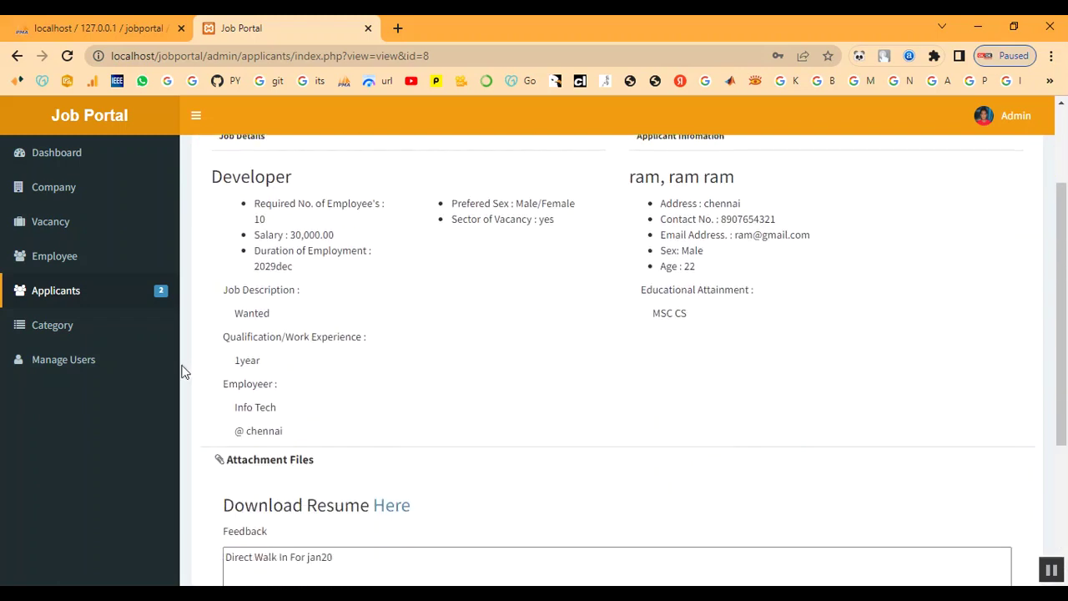
# Step: Visit the Company list, sign out of the admin panel, and load the public portal address
pyautogui.click(82, 202)
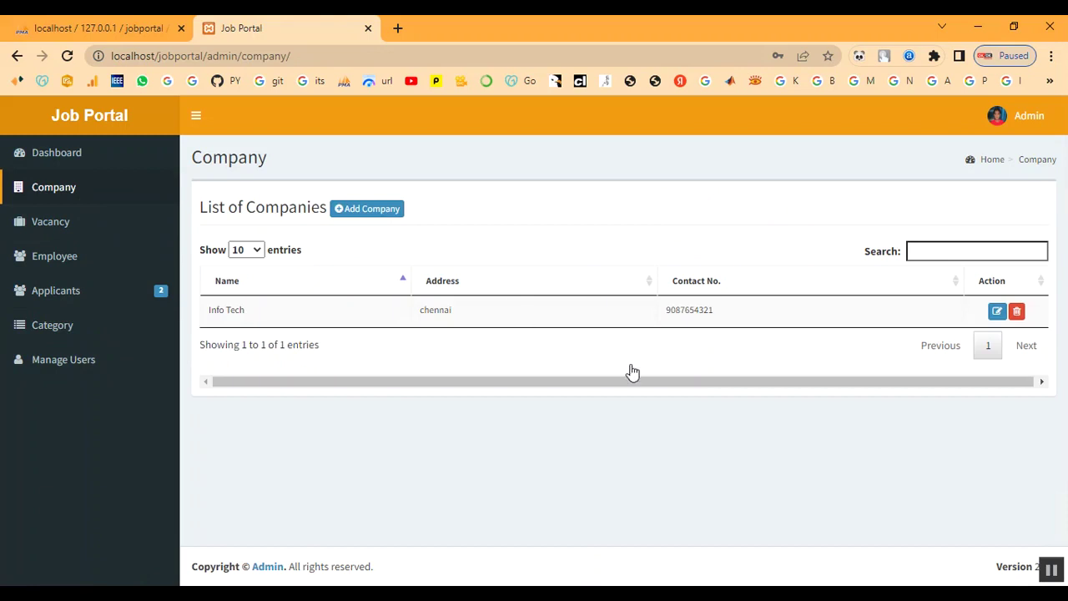
pyautogui.click(1039, 125)
pyautogui.click(1018, 297)
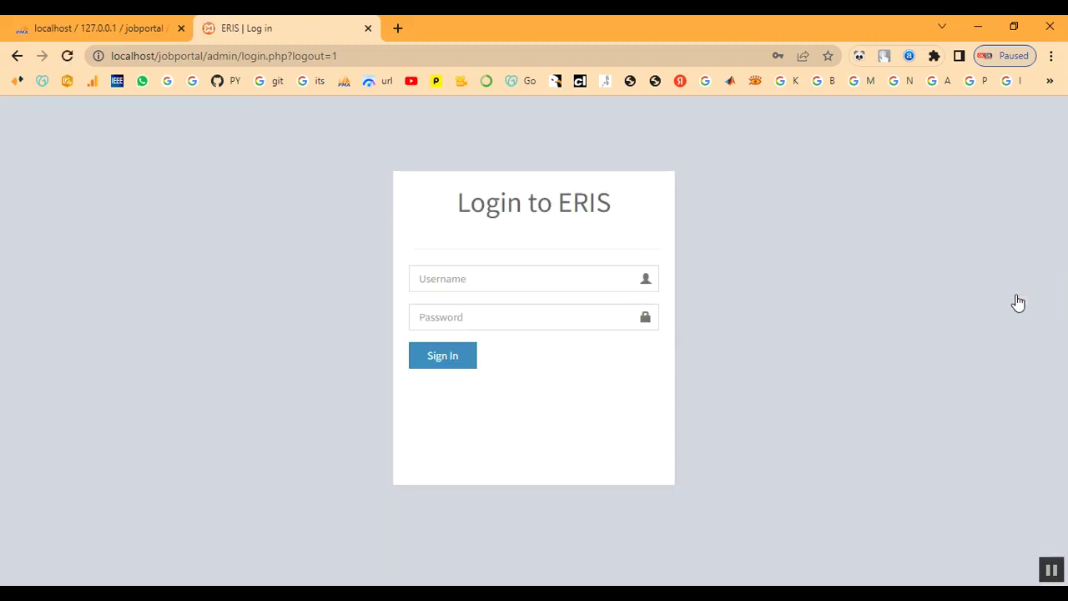
pyautogui.moveTo(204, 56); pyautogui.dragTo(515, 79)
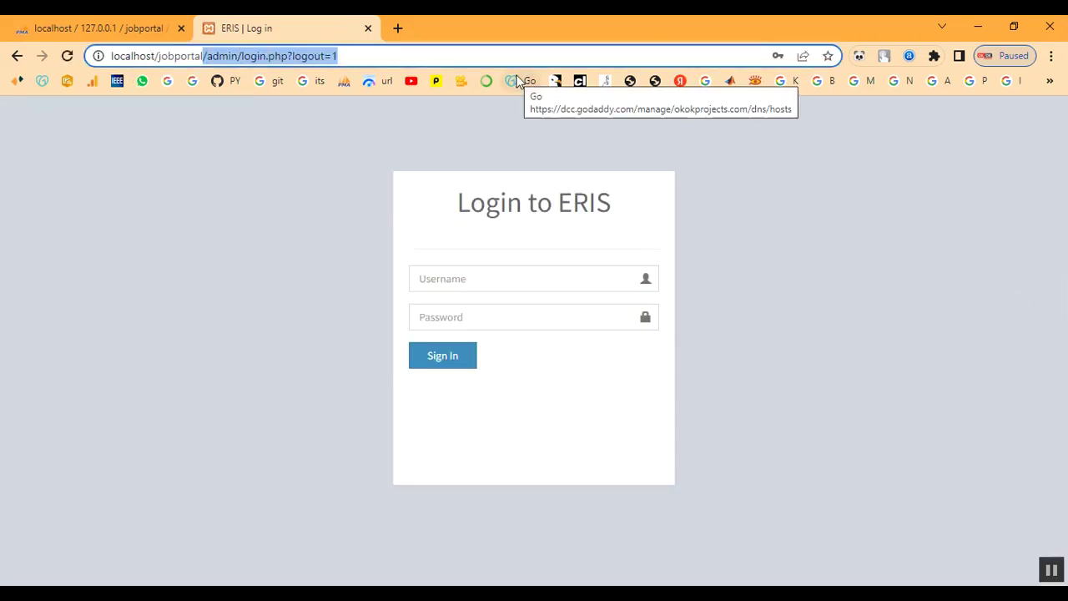
pyautogui.press('BackSpace')
pyautogui.press('Return')
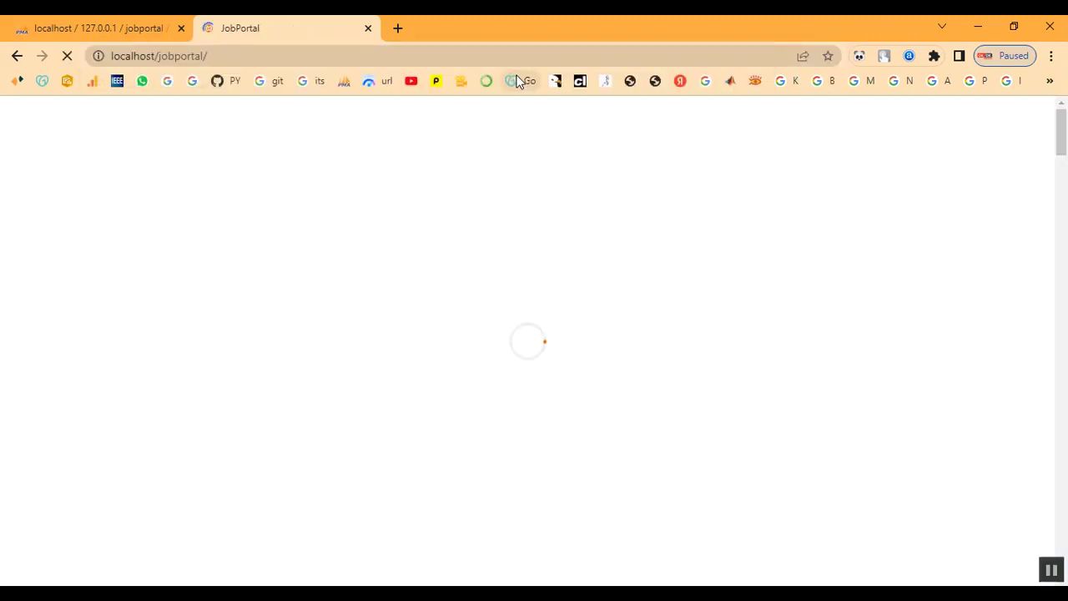
# Step: Search the public site with category IT and company Info Tech
pyautogui.scroll(-1, 243, 325)
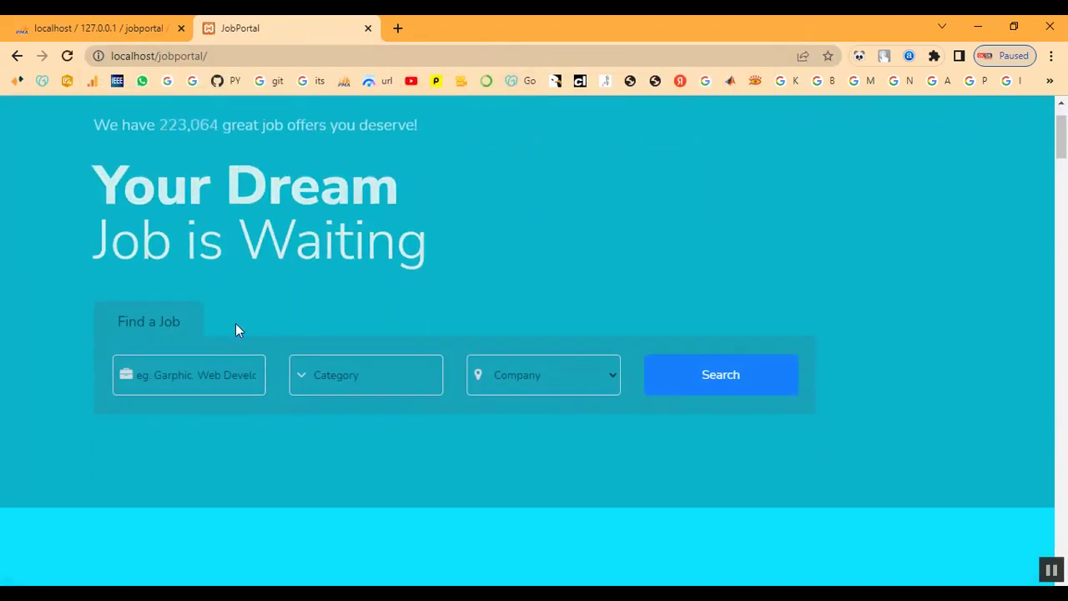
pyautogui.click(314, 378)
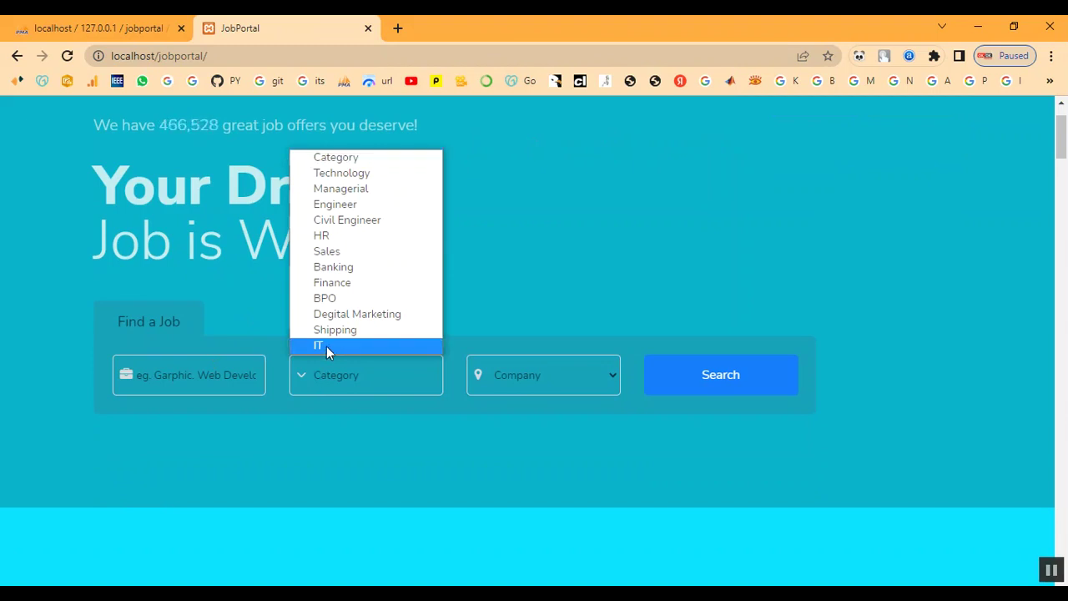
pyautogui.click(326, 346)
pyautogui.click(545, 381)
pyautogui.click(546, 425)
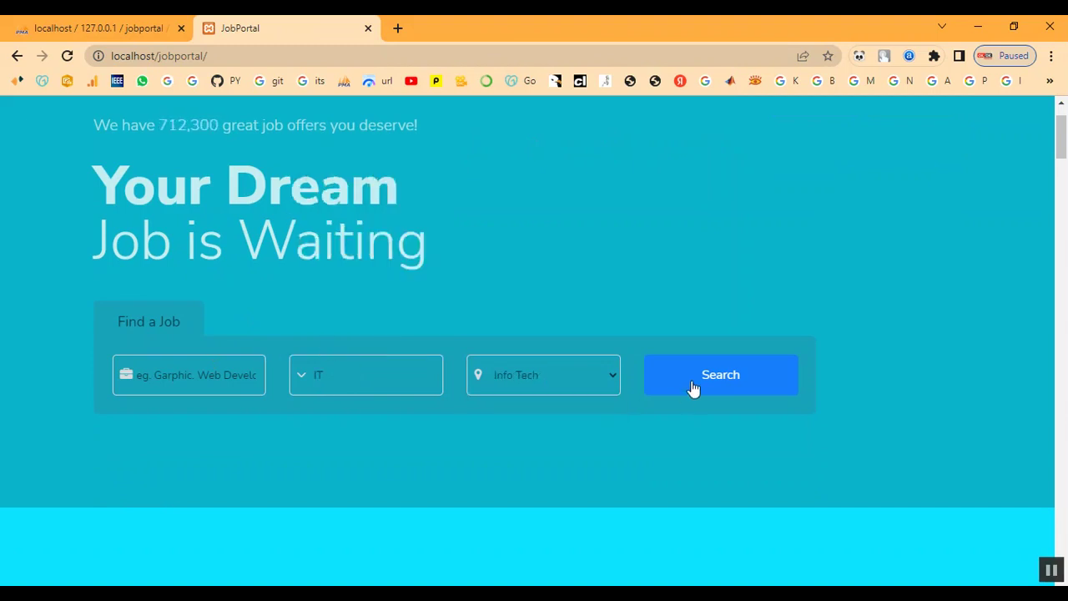
pyautogui.click(692, 387)
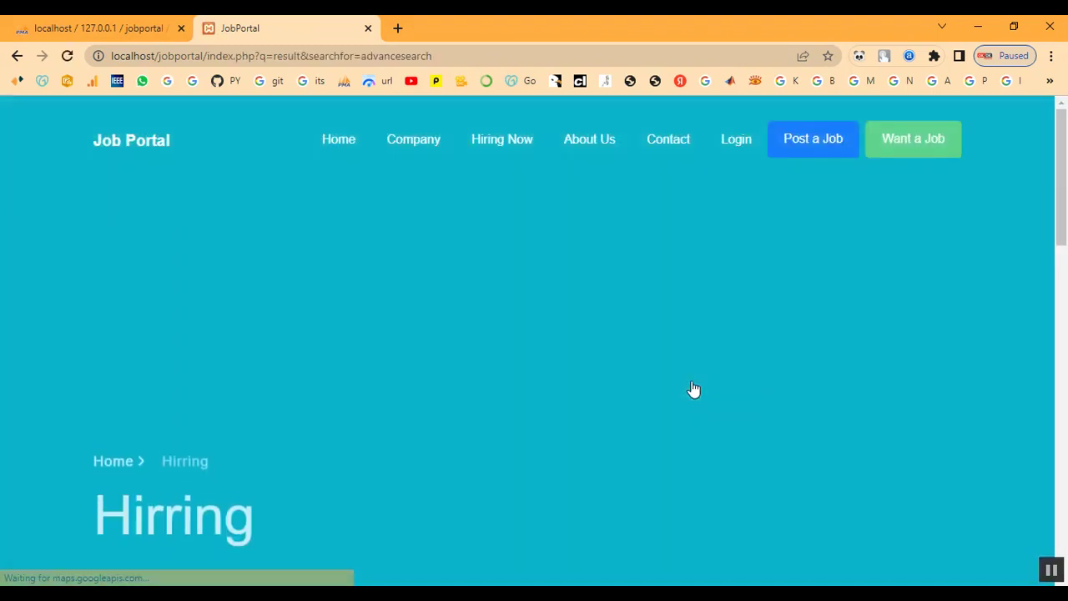
# Step: Review the search results showing the Developer job in chennai
pyautogui.scroll(-5, 693, 391)
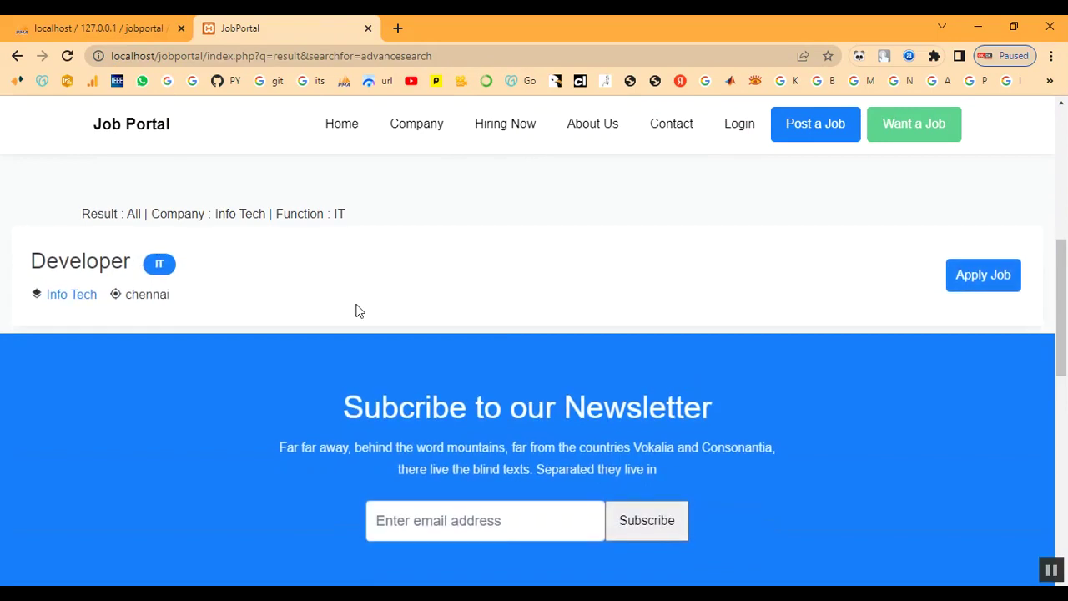
pyautogui.scroll(-1, 358, 310)
pyautogui.scroll(2, 355, 309)
pyautogui.moveTo(126, 292); pyautogui.dragTo(376, 300)
pyautogui.click(377, 301)
pyautogui.scroll(-2, 377, 297)
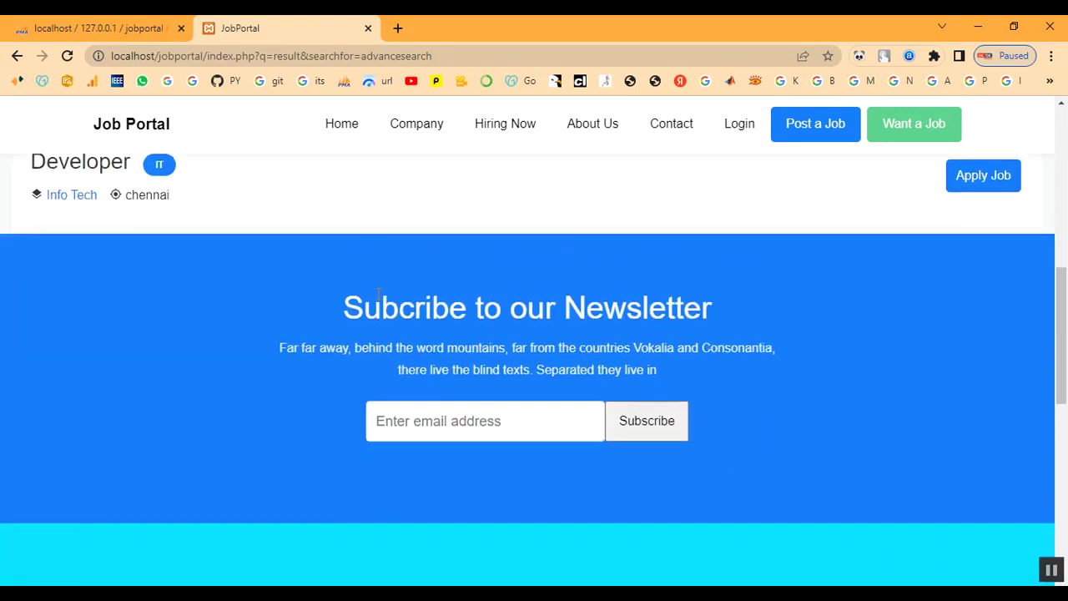
pyautogui.scroll(10, 383, 300)
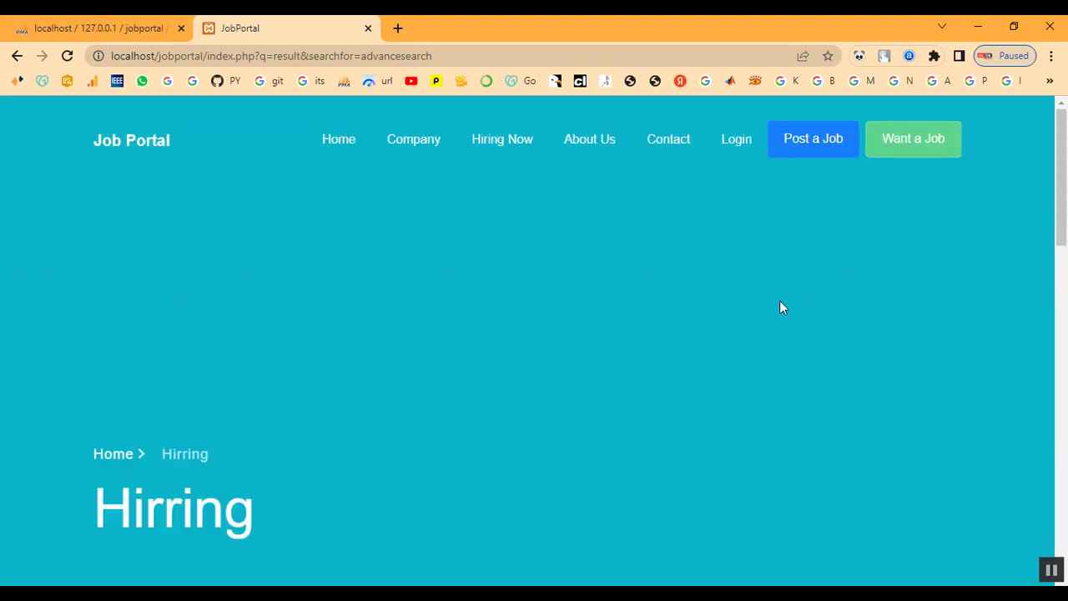
# Step: Sign in through the navbar Login form with the applicant's username and password
pyautogui.click(735, 140)
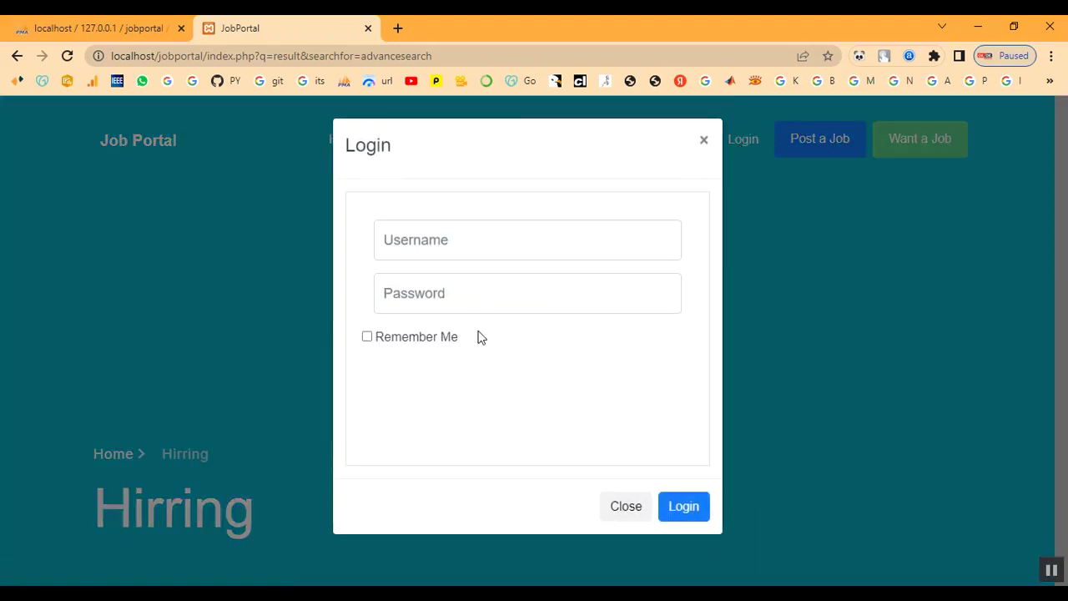
pyautogui.click(459, 254)
pyautogui.write('ram')
pyautogui.press('Tab')
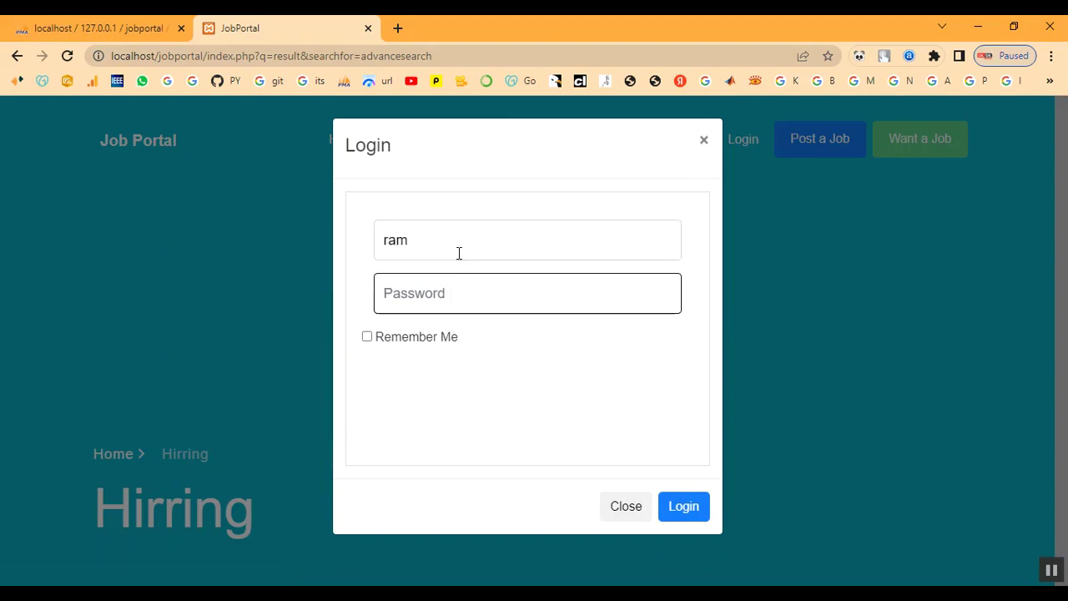
pyautogui.write('••')
pyautogui.click(675, 504)
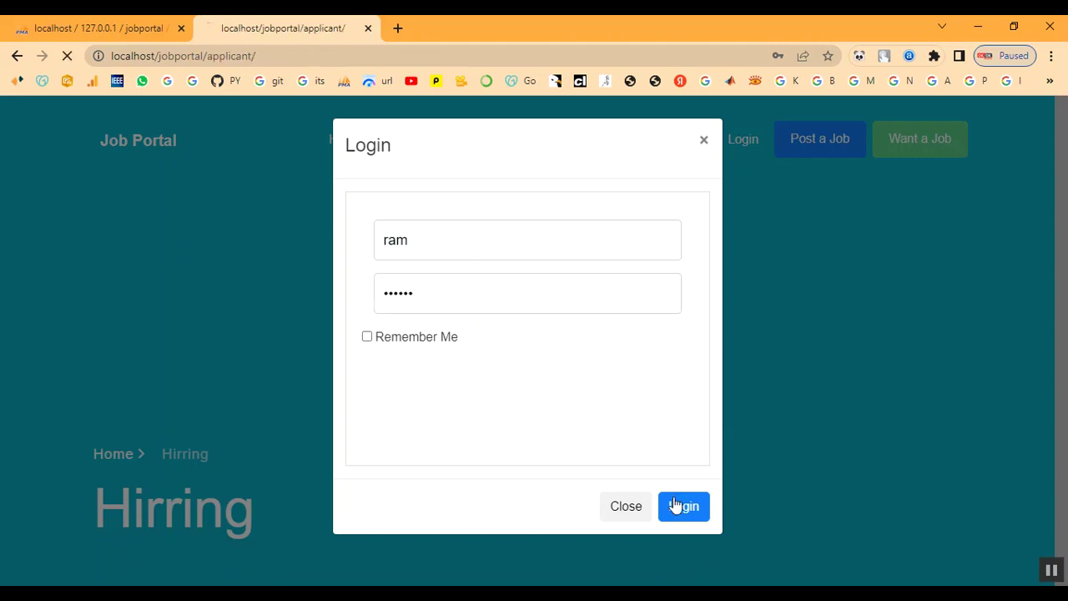
# Step: Scroll to Applied Jobs and highlight the Developer status 'Direct Walk In For jan20'
pyautogui.scroll(-4, 659, 467)
pyautogui.scroll(-1, 692, 393)
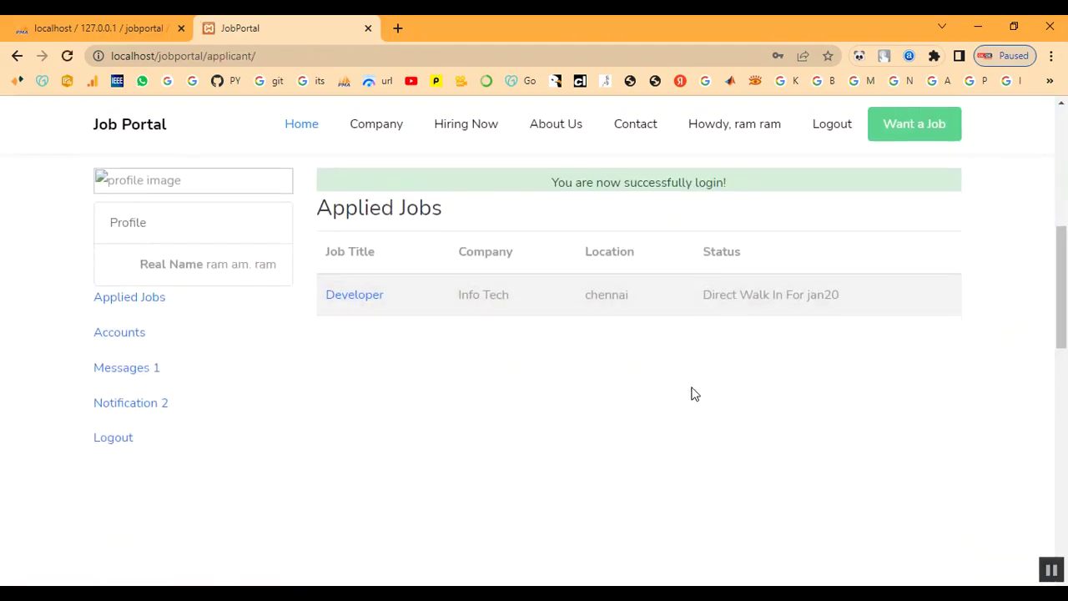
pyautogui.moveTo(700, 303); pyautogui.dragTo(877, 300)
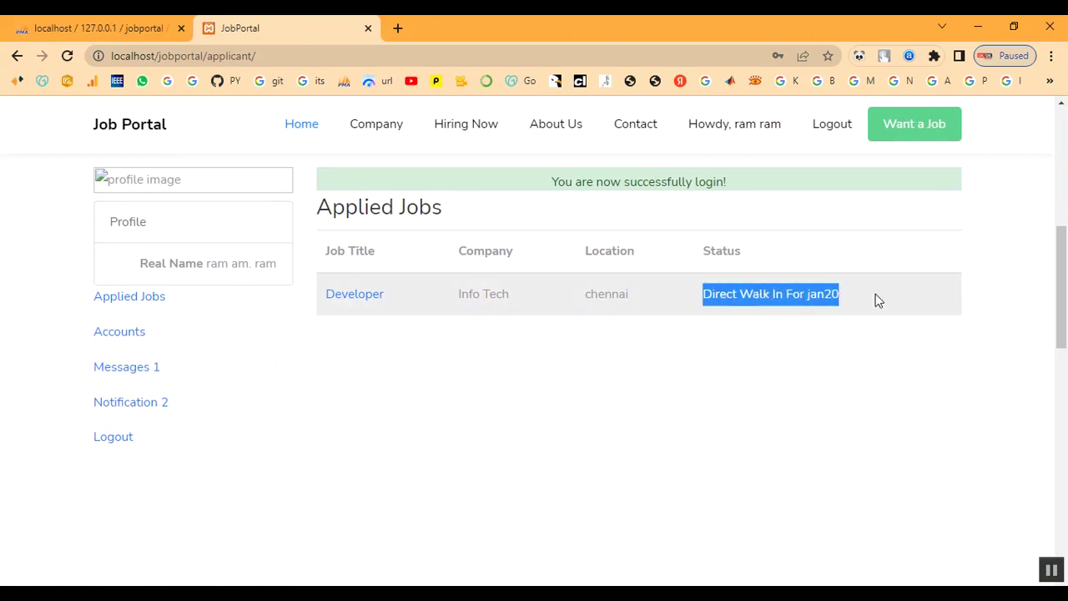
# Step: Enter an e-mail address in the newsletter box and subscribe
pyautogui.scroll(-2, 876, 400)
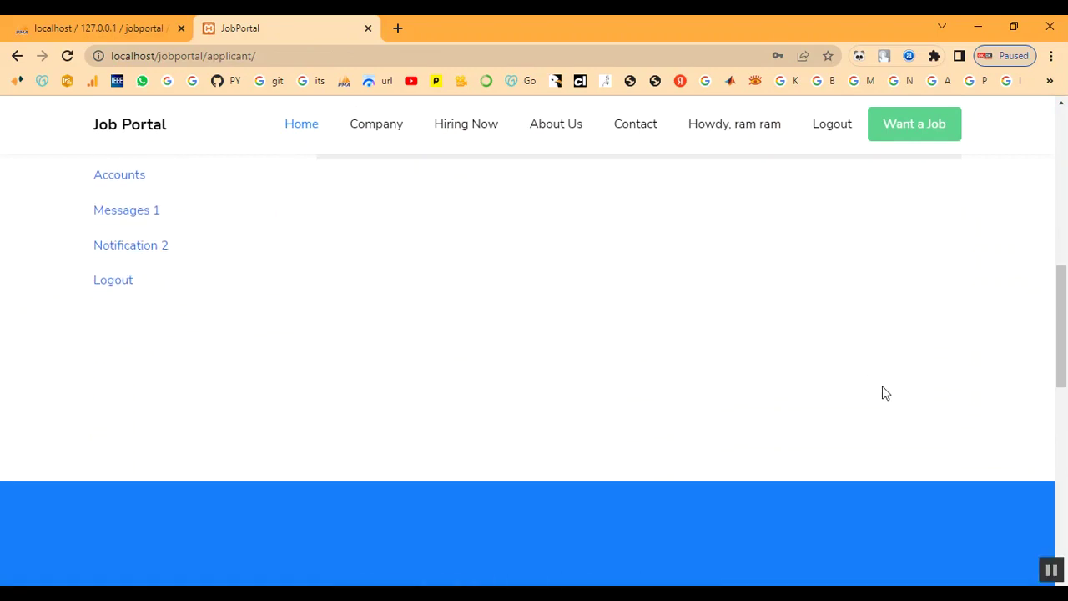
pyautogui.scroll(2, 884, 392)
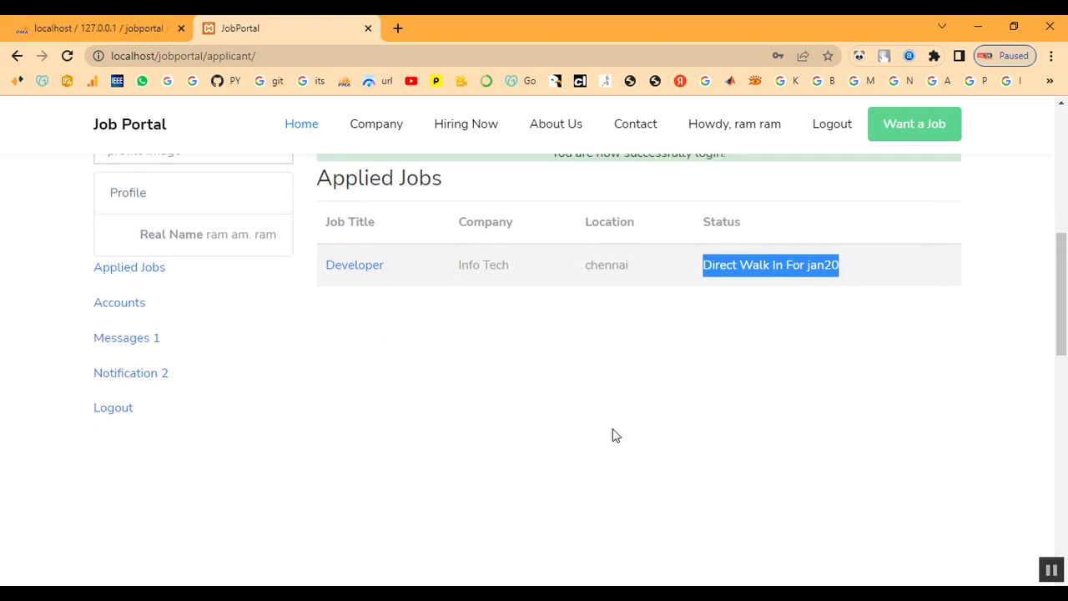
pyautogui.scroll(-5, 612, 434)
pyautogui.scroll(5, 613, 434)
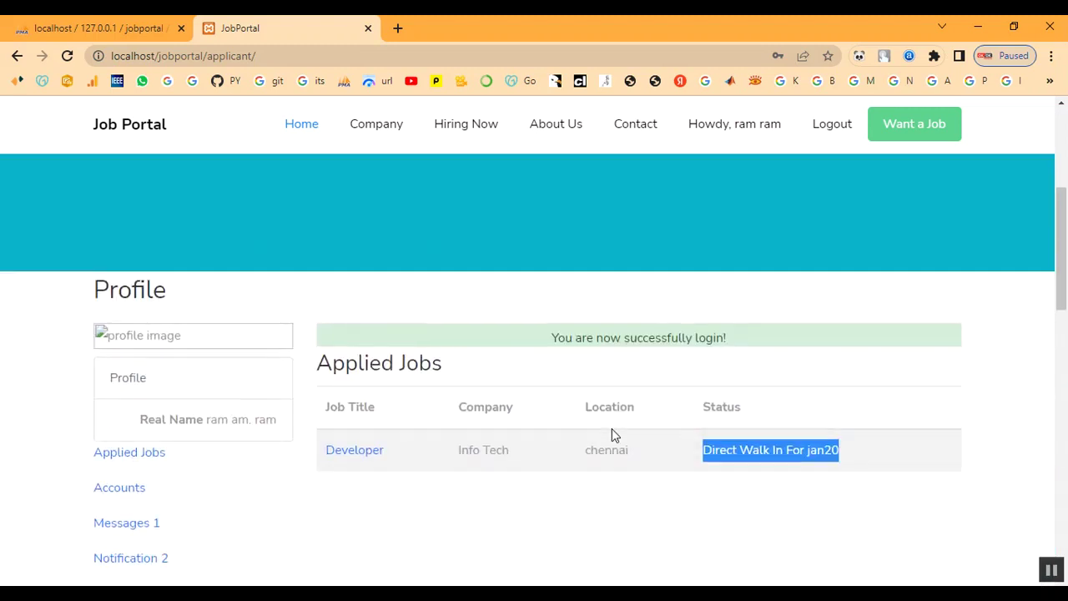
pyautogui.scroll(-5, 611, 428)
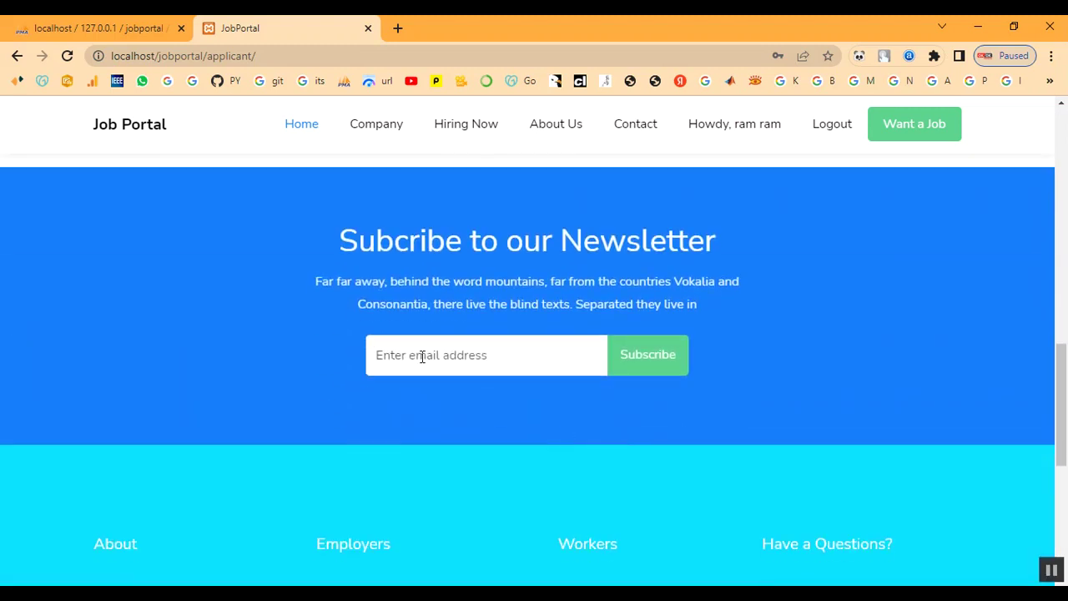
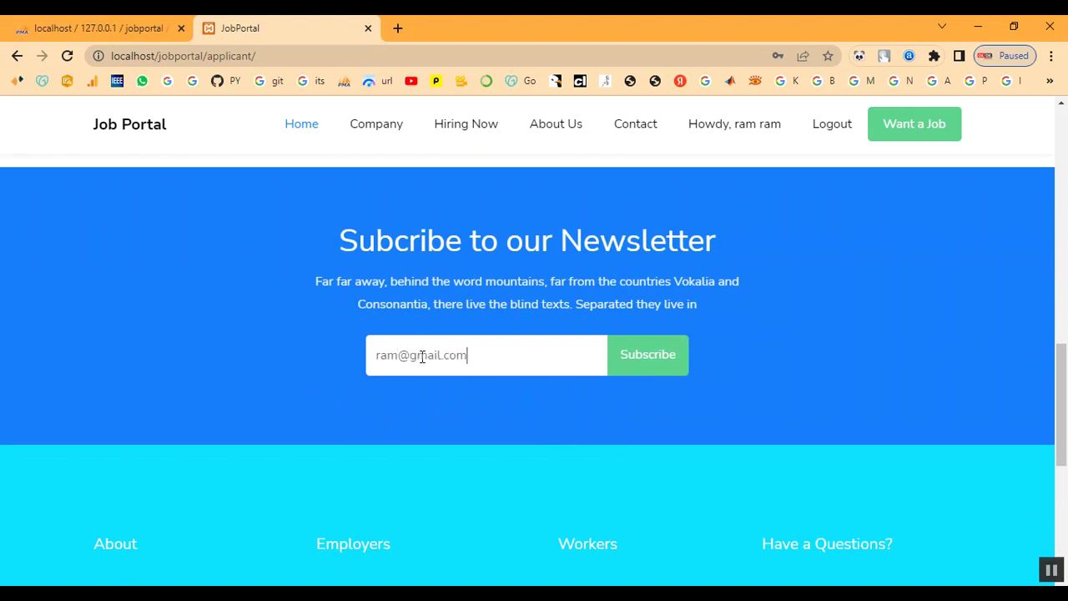
pyautogui.click(630, 358)
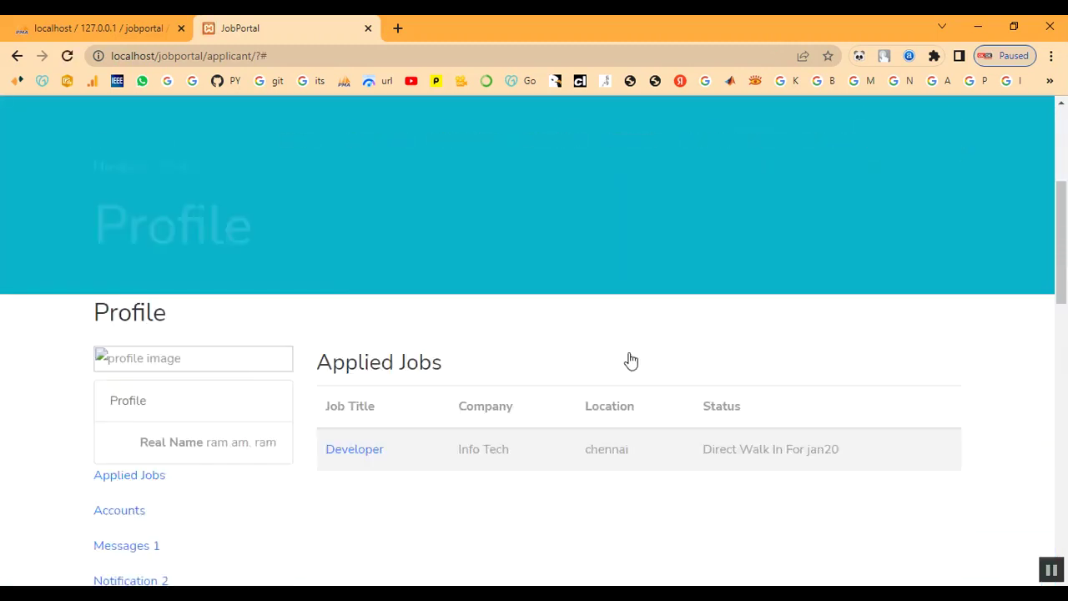
pyautogui.scroll(15, 736, 418)
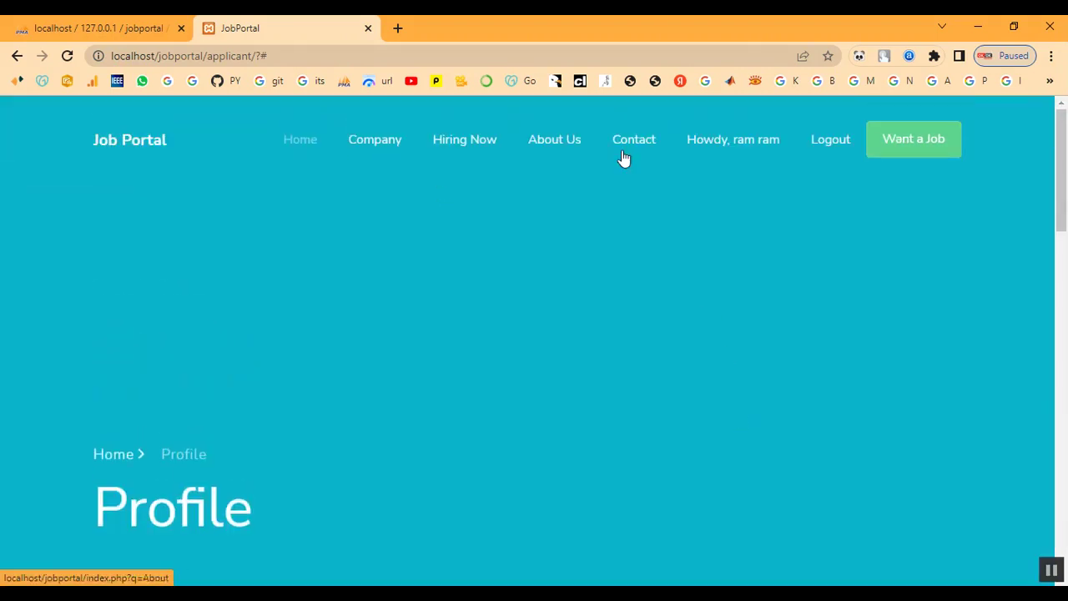
# Step: Log the applicant out, scroll the public home page, and open Contact
pyautogui.click(823, 145)
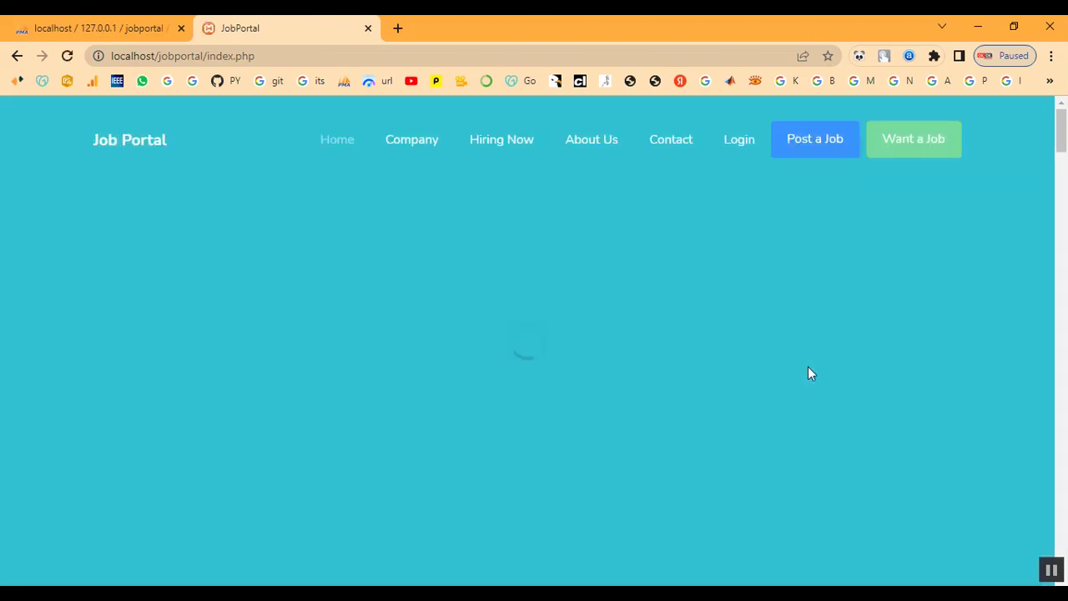
pyautogui.scroll(-7, 810, 375)
pyautogui.scroll(-10, 808, 367)
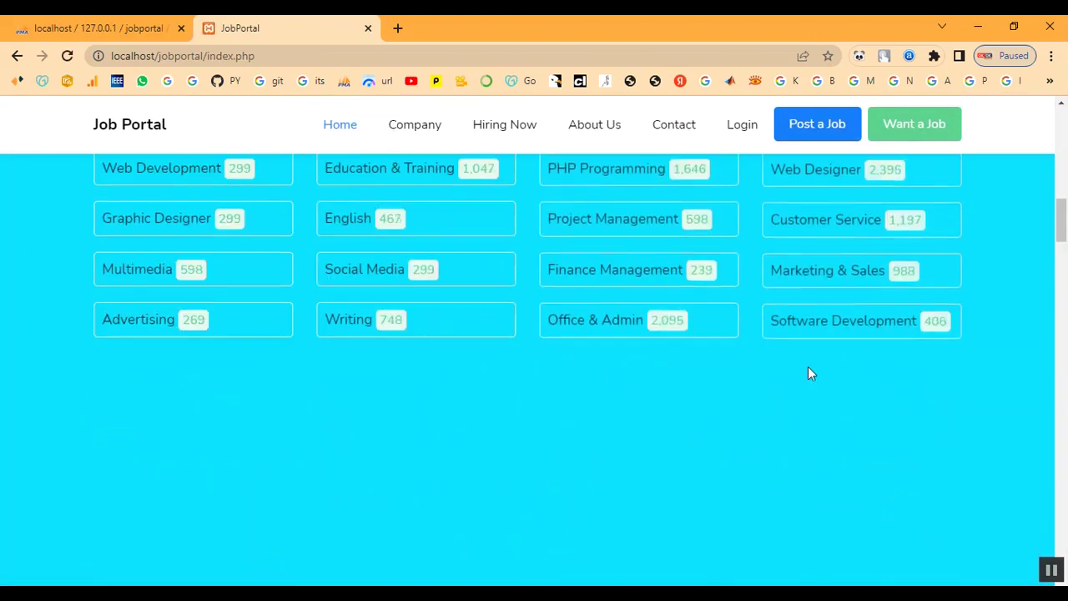
pyautogui.scroll(-10, 808, 374)
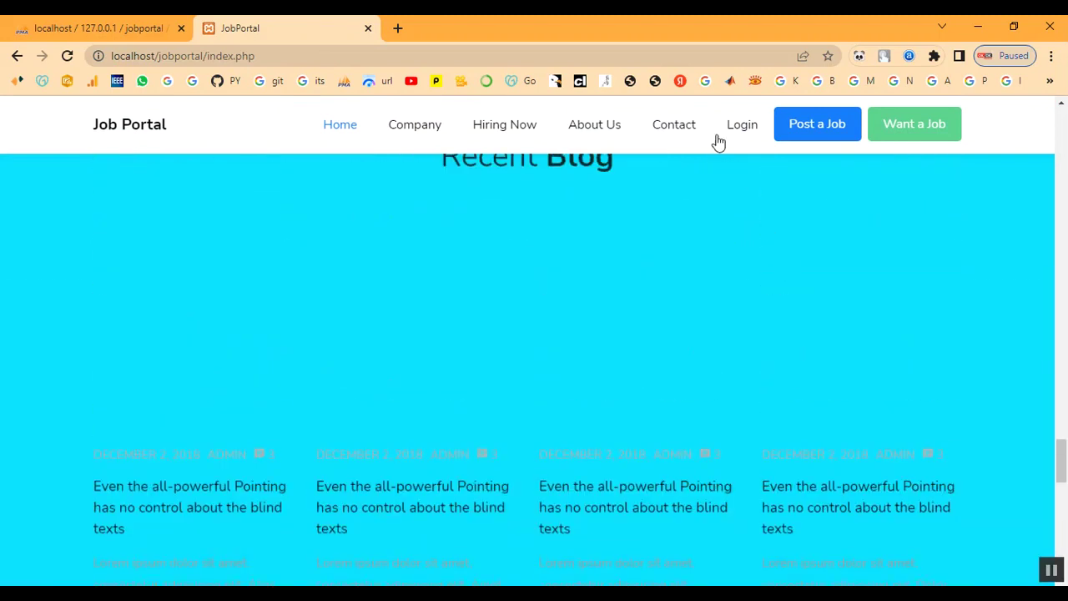
pyautogui.click(691, 133)
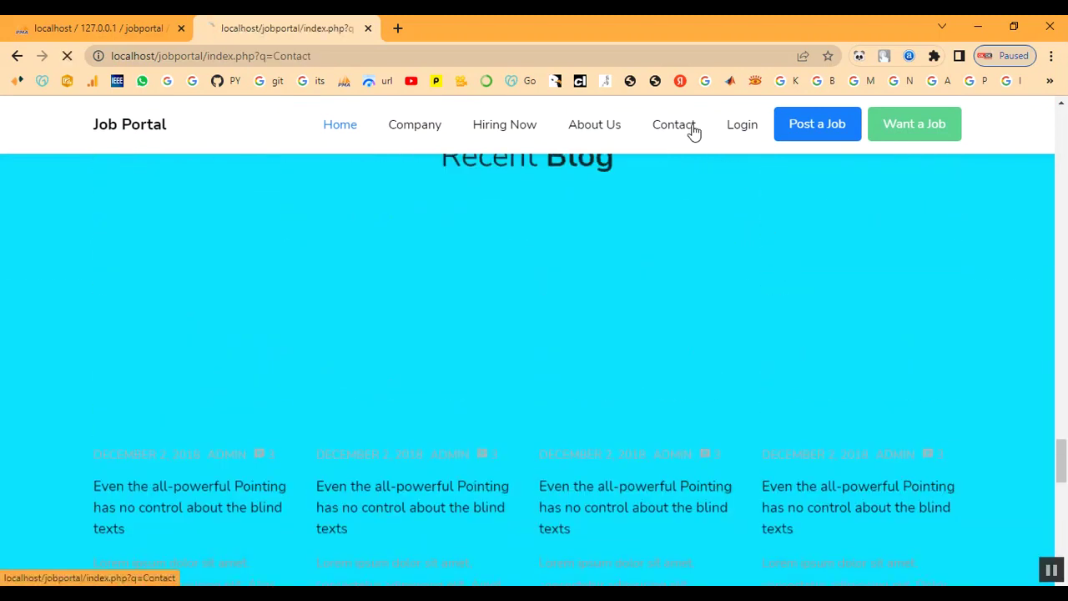